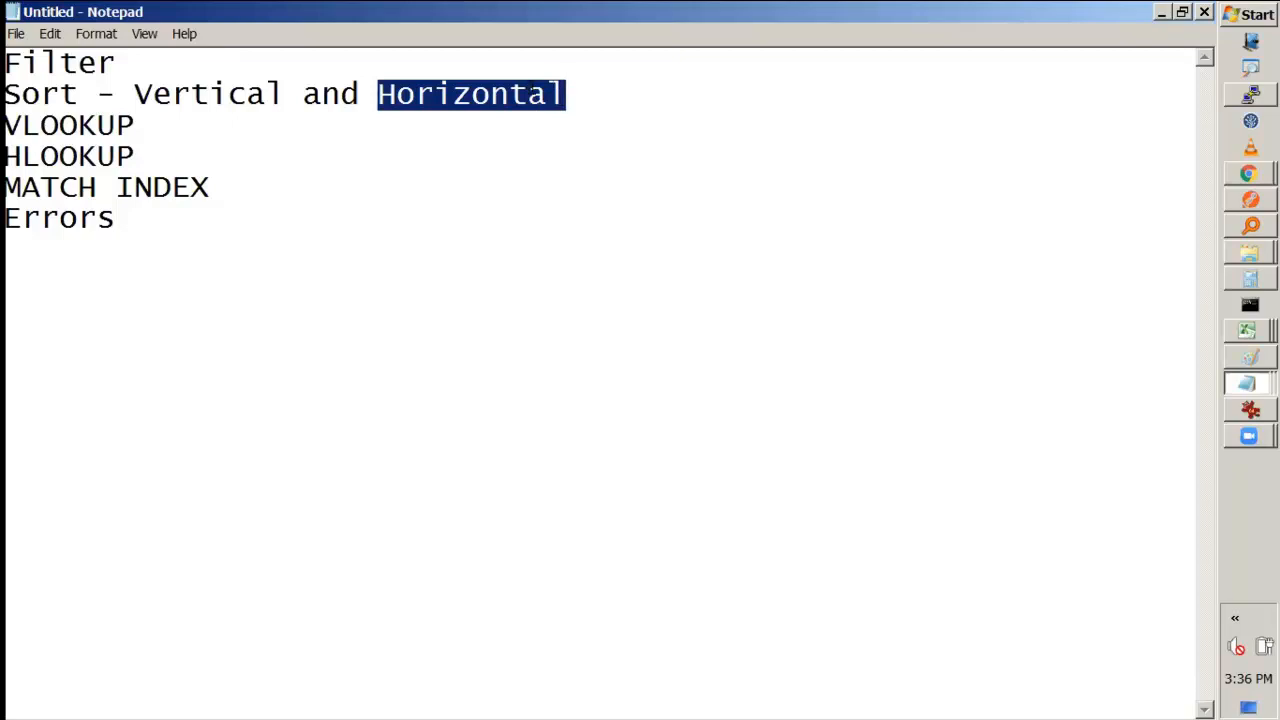
# Step: Go through the topic list, highlighting VLOOKUP, HLOOKUP and MATCH INDEX
pyautogui.click(532, 88)
pyautogui.moveTo(11, 118); pyautogui.dragTo(131, 118)
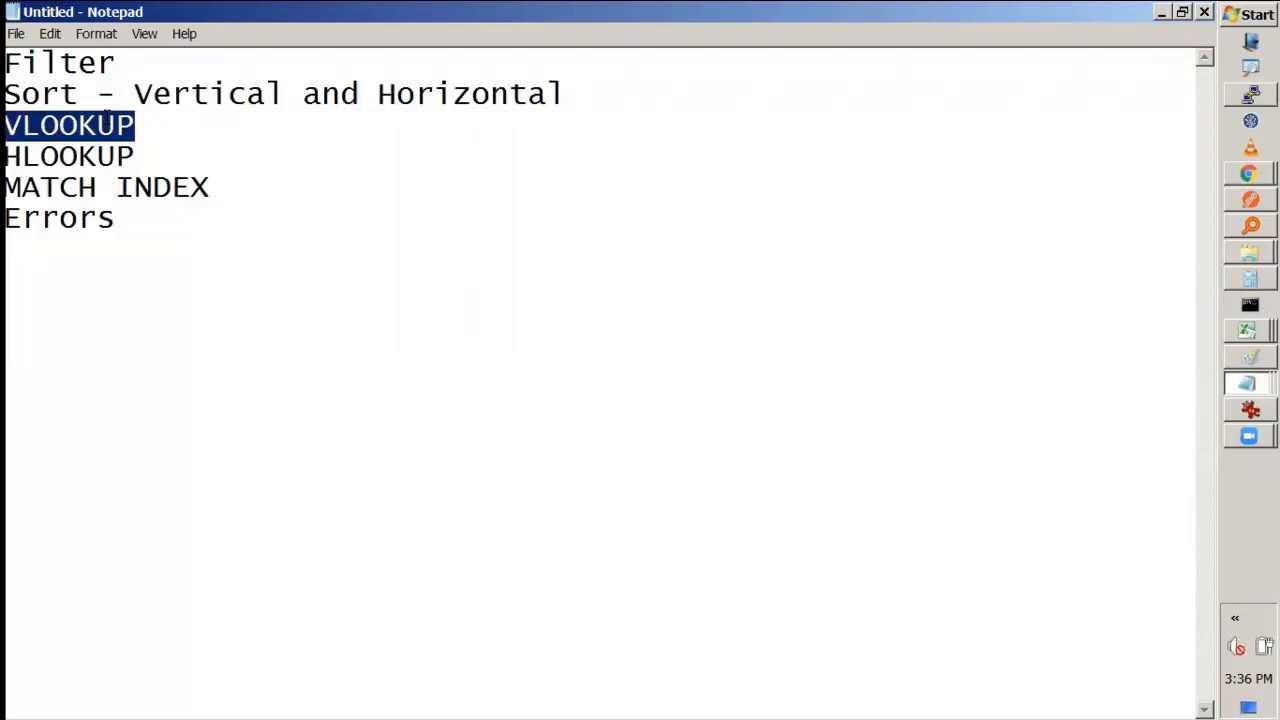
pyautogui.moveTo(7, 156); pyautogui.dragTo(134, 156)
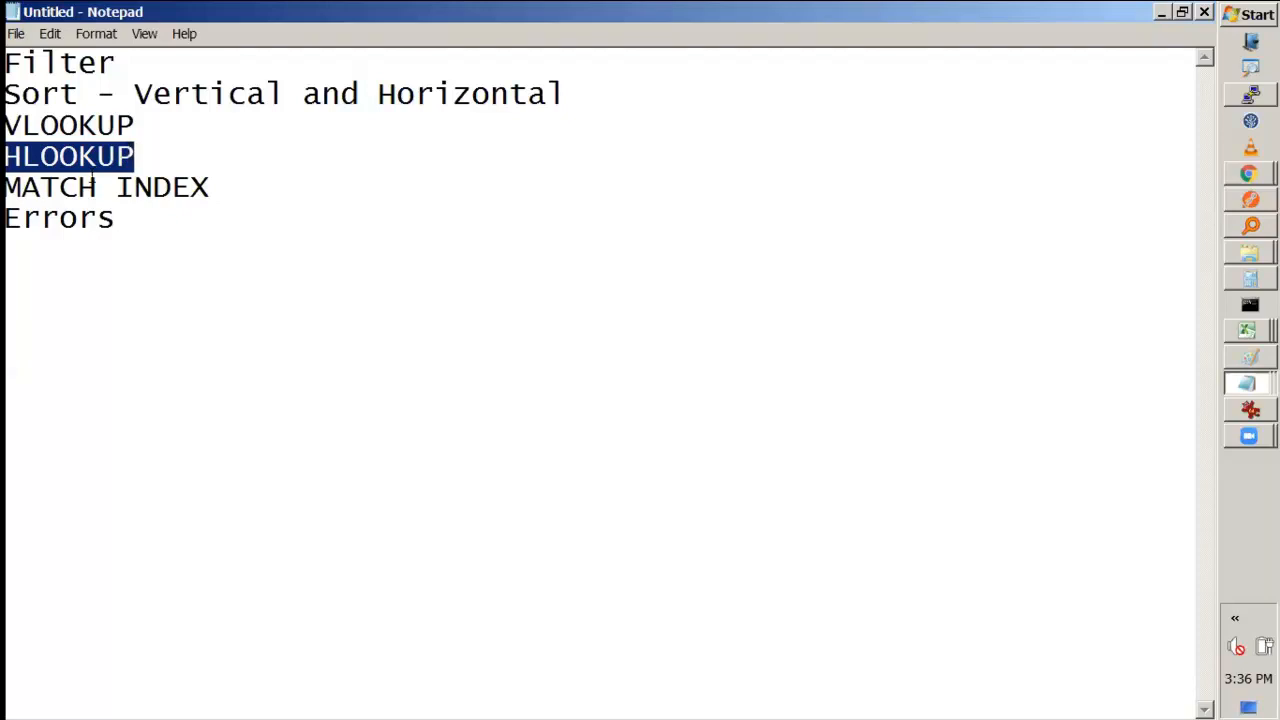
pyautogui.click(97, 187)
pyautogui.moveTo(7, 120); pyautogui.dragTo(152, 150)
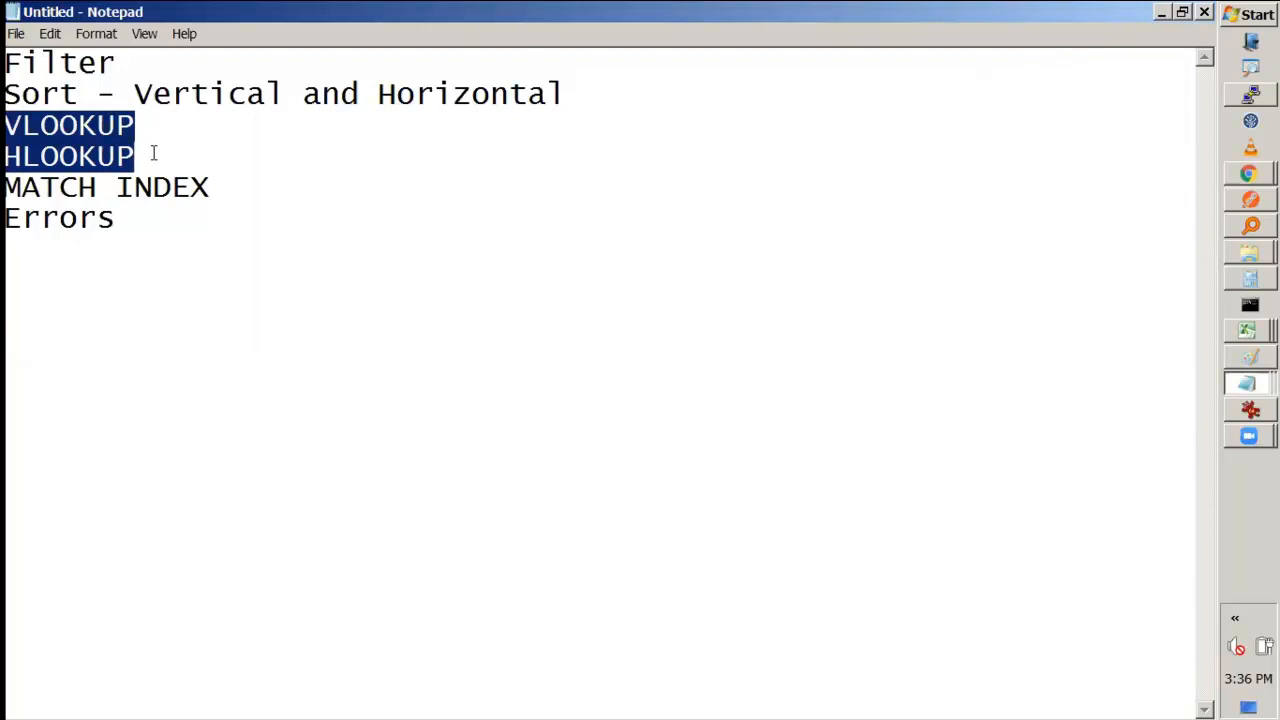
pyautogui.click(153, 152)
pyautogui.moveTo(7, 187); pyautogui.dragTo(209, 187)
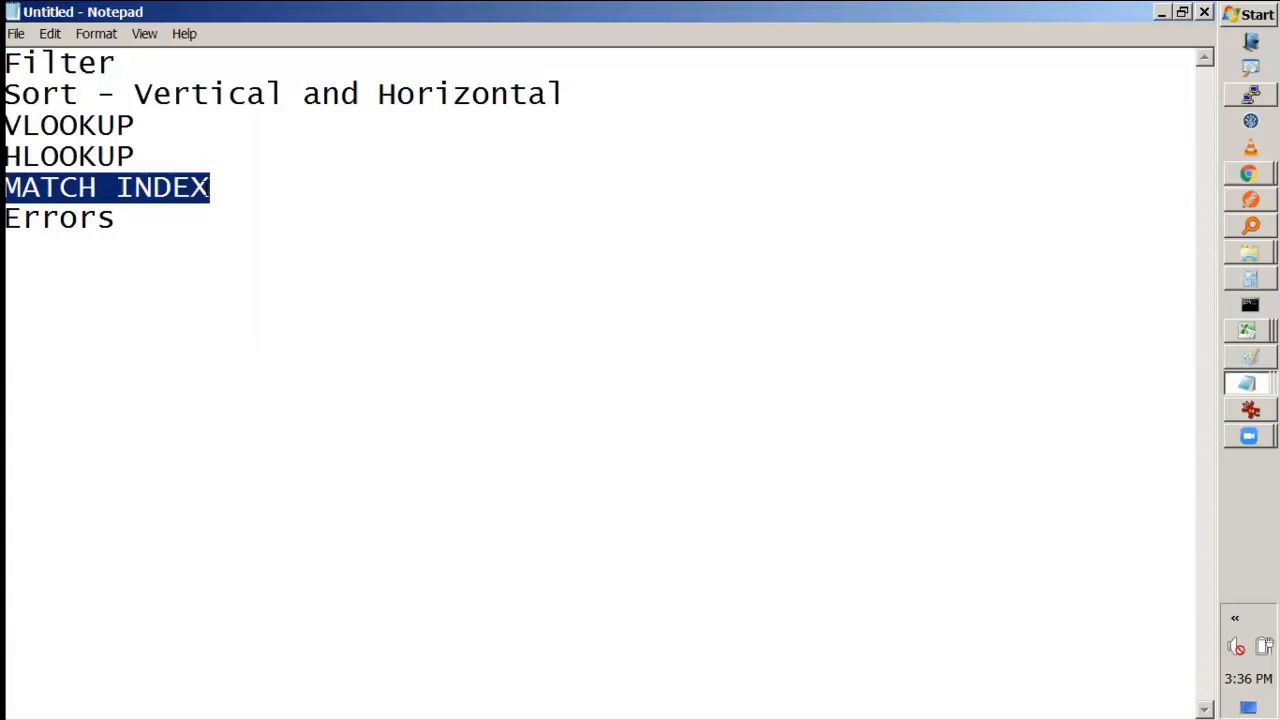
# Step: Insert an ampersand between MATCH and INDEX in the topic list
pyautogui.click(210, 187)
pyautogui.click(106, 188)
pyautogui.write('&')
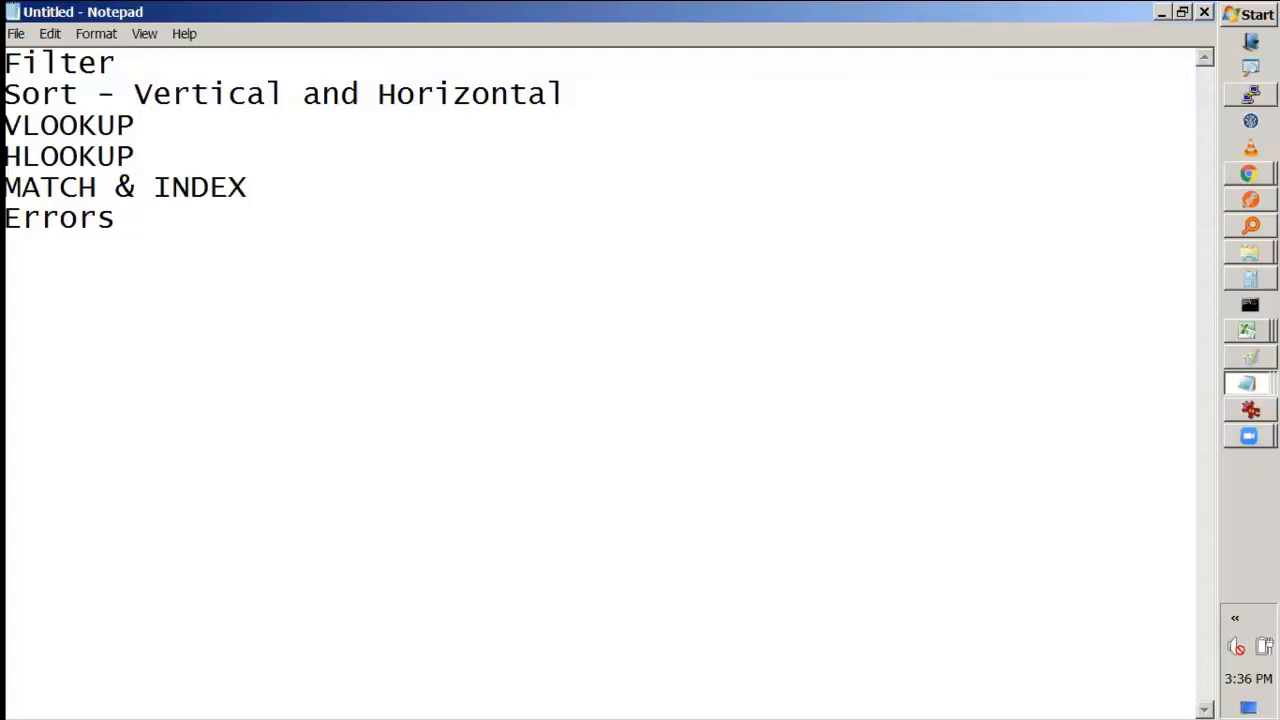
# Step: Switch to the Excel workbook and open the F1 worksheet
pyautogui.hotkey('alt', 'Tab')
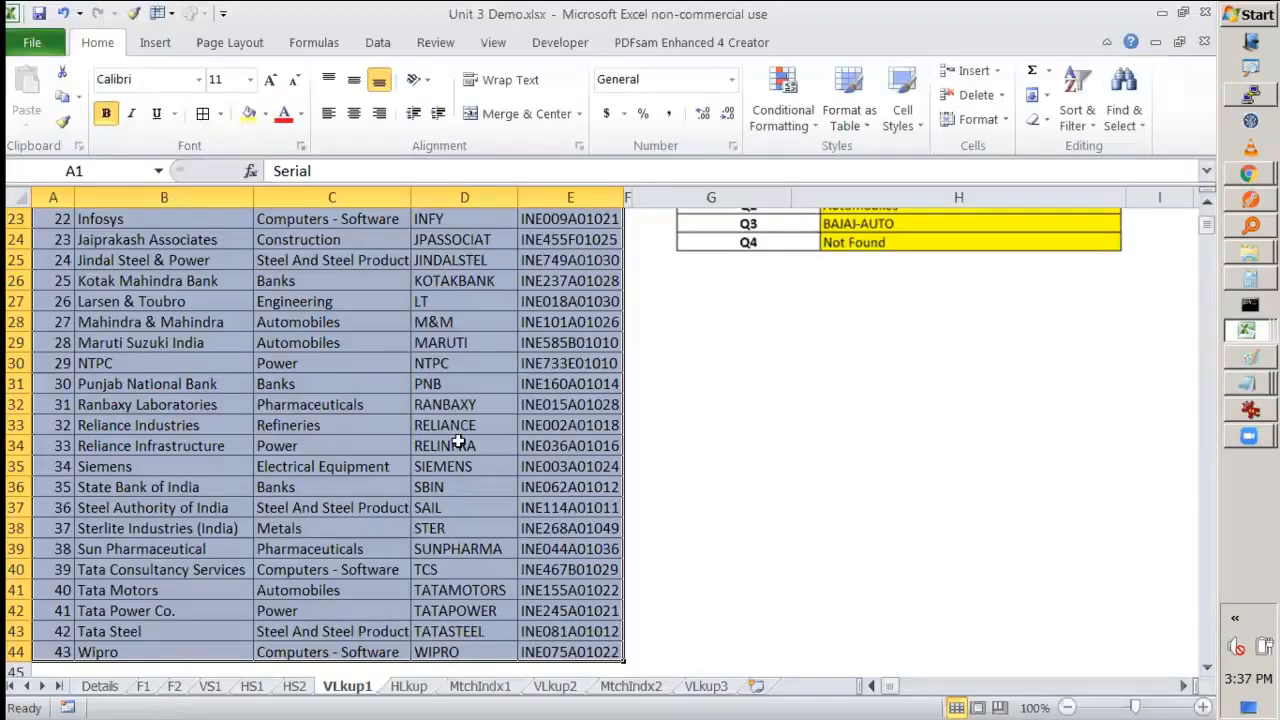
pyautogui.hotkey('ctrl', 'pageup')
pyautogui.hotkey('ctrl', 'pageup')
pyautogui.hotkey('ctrl', 'pageup')
pyautogui.hotkey('ctrl', 'pageup')
pyautogui.hotkey('ctrl', 'pageup')
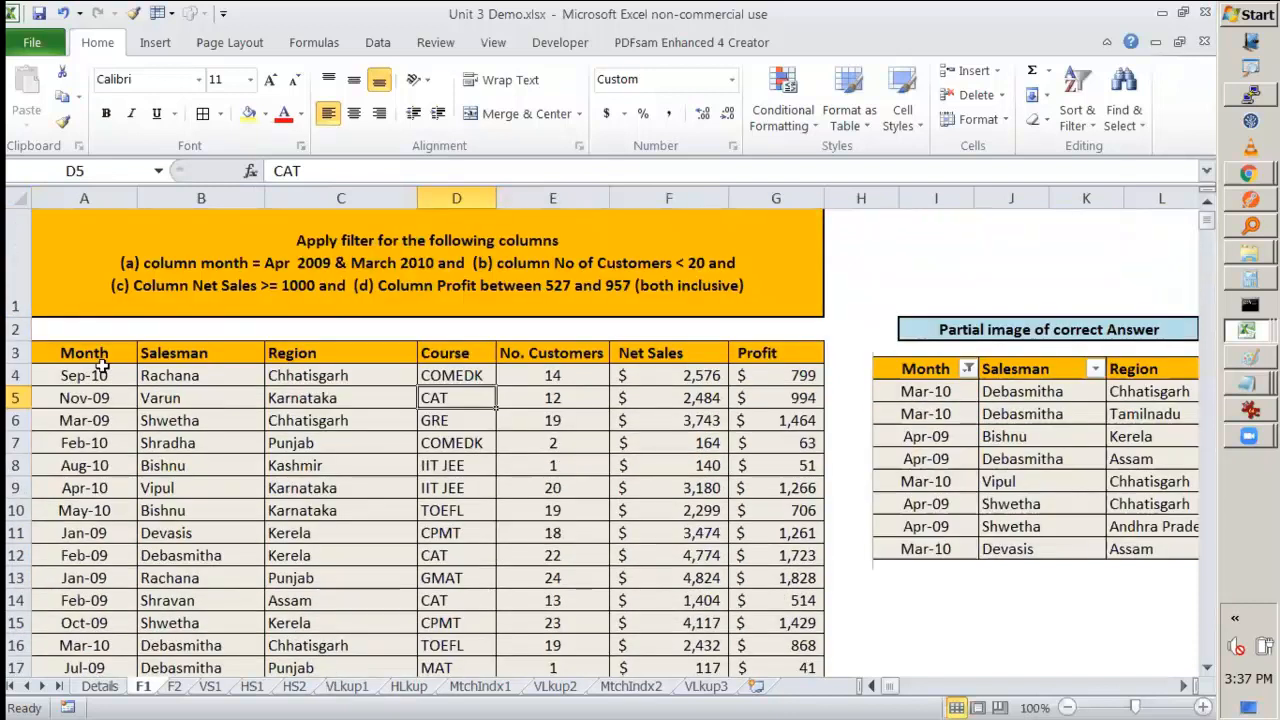
# Step: Examine how far the data table extends below the Month heading and return to its header row
pyautogui.click(100, 375)
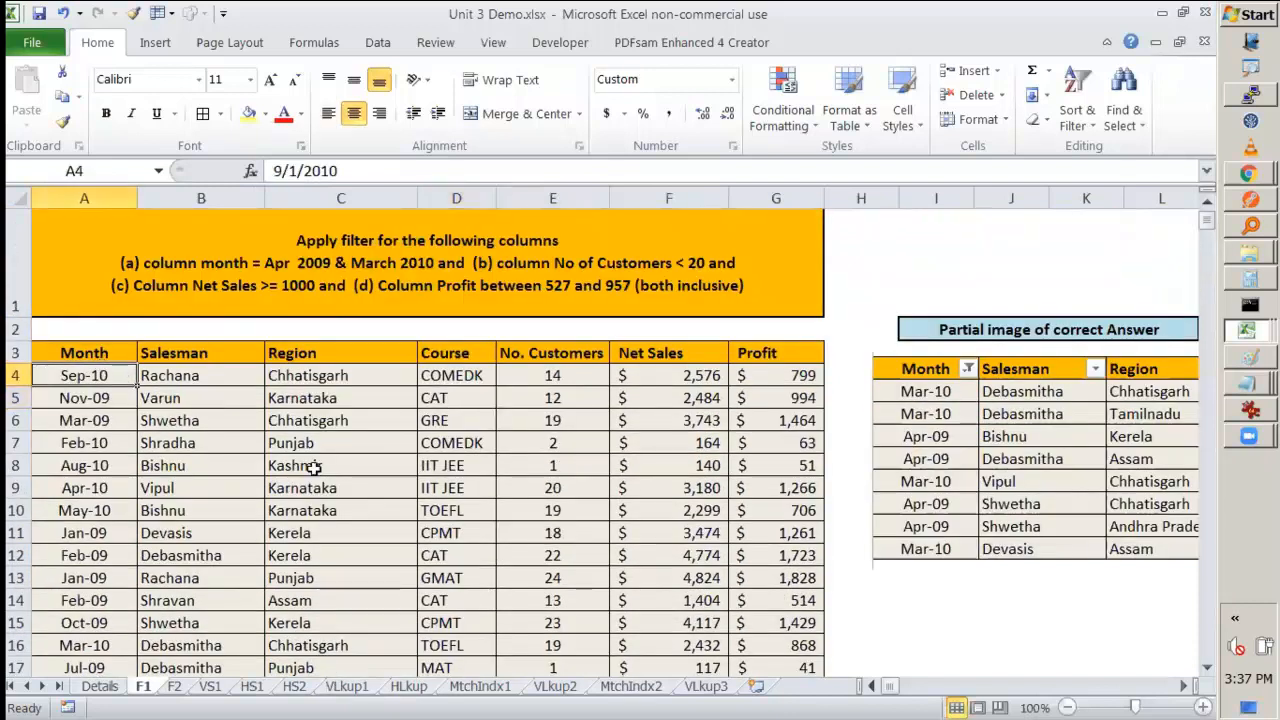
pyautogui.hotkey('ctrl', 'shift', 'Down')
pyautogui.hotkey('ctrl', 'Down')
pyautogui.hotkey('ctrl', 'Up')
pyautogui.hotkey('ctrl', 'Up')
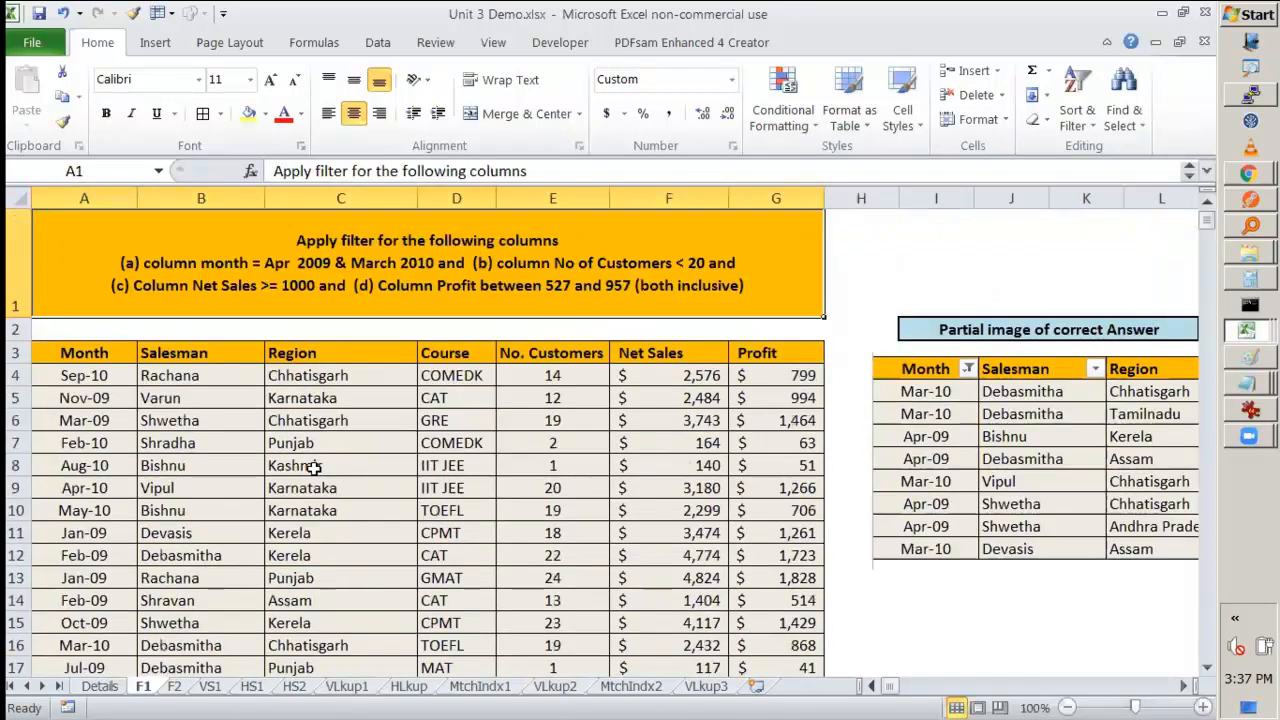
pyautogui.hotkey('ctrl', 'Down')
pyautogui.press('Right')
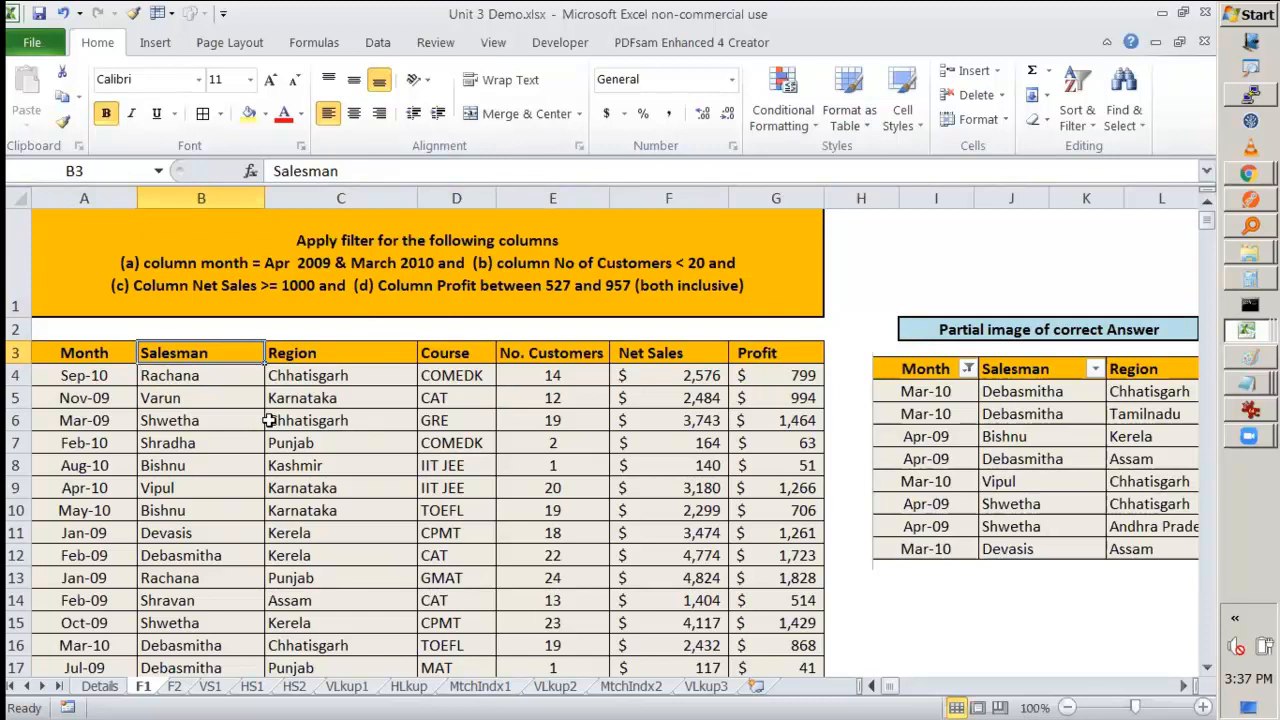
# Step: Examine each column heading of the table in turn, from Month to Profit, and highlight the whole header row
pyautogui.click(92, 354)
pyautogui.click(232, 356)
pyautogui.click(304, 355)
pyautogui.click(430, 353)
pyautogui.click(536, 352)
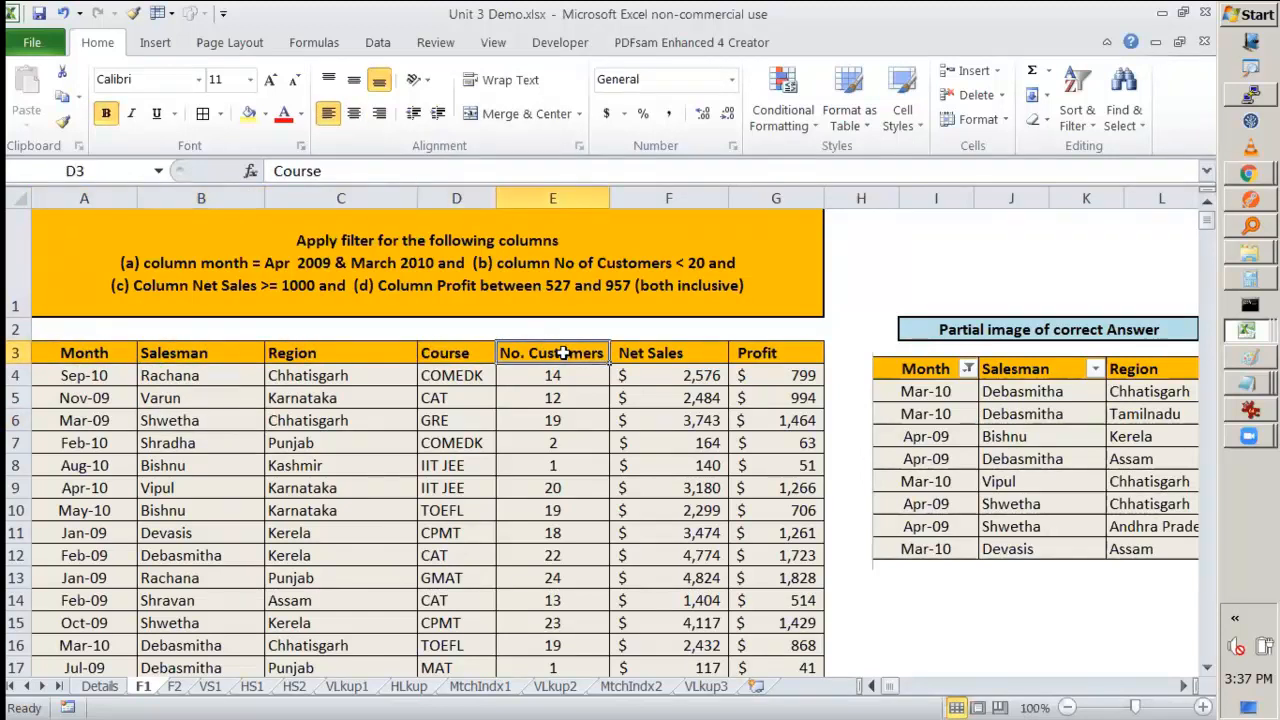
pyautogui.click(670, 346)
pyautogui.click(752, 348)
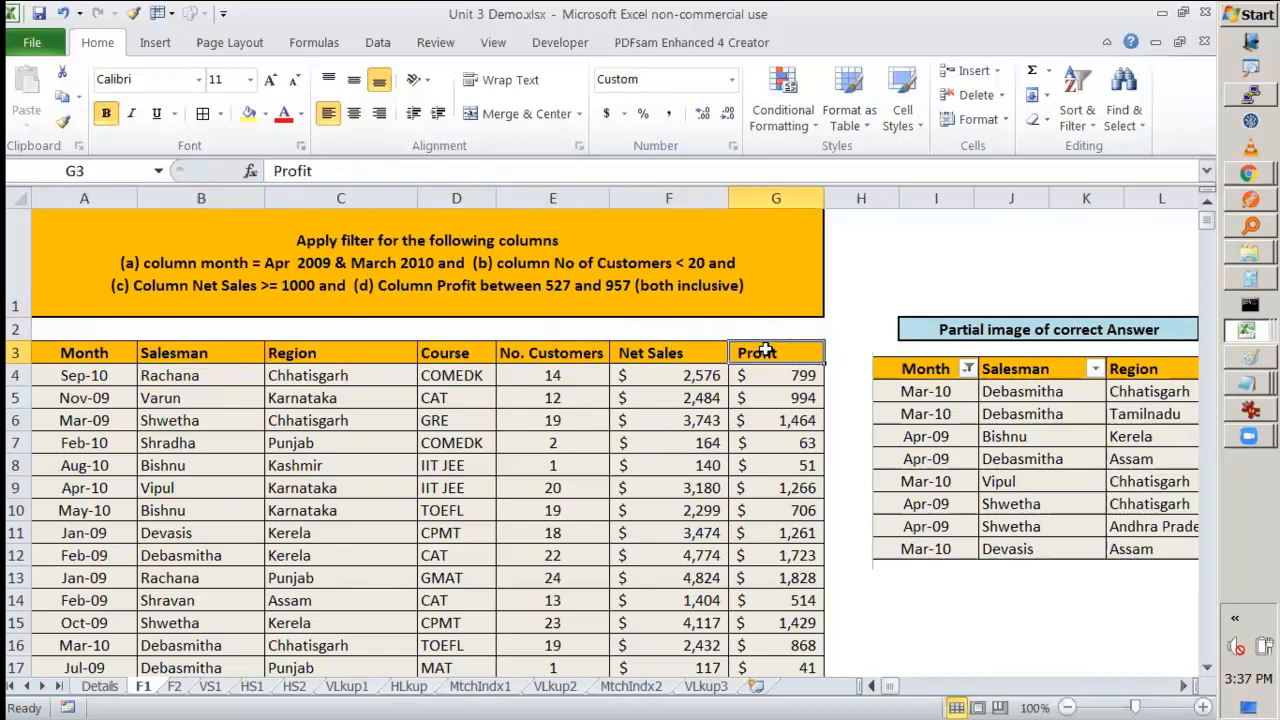
pyautogui.moveTo(38, 352); pyautogui.dragTo(770, 350)
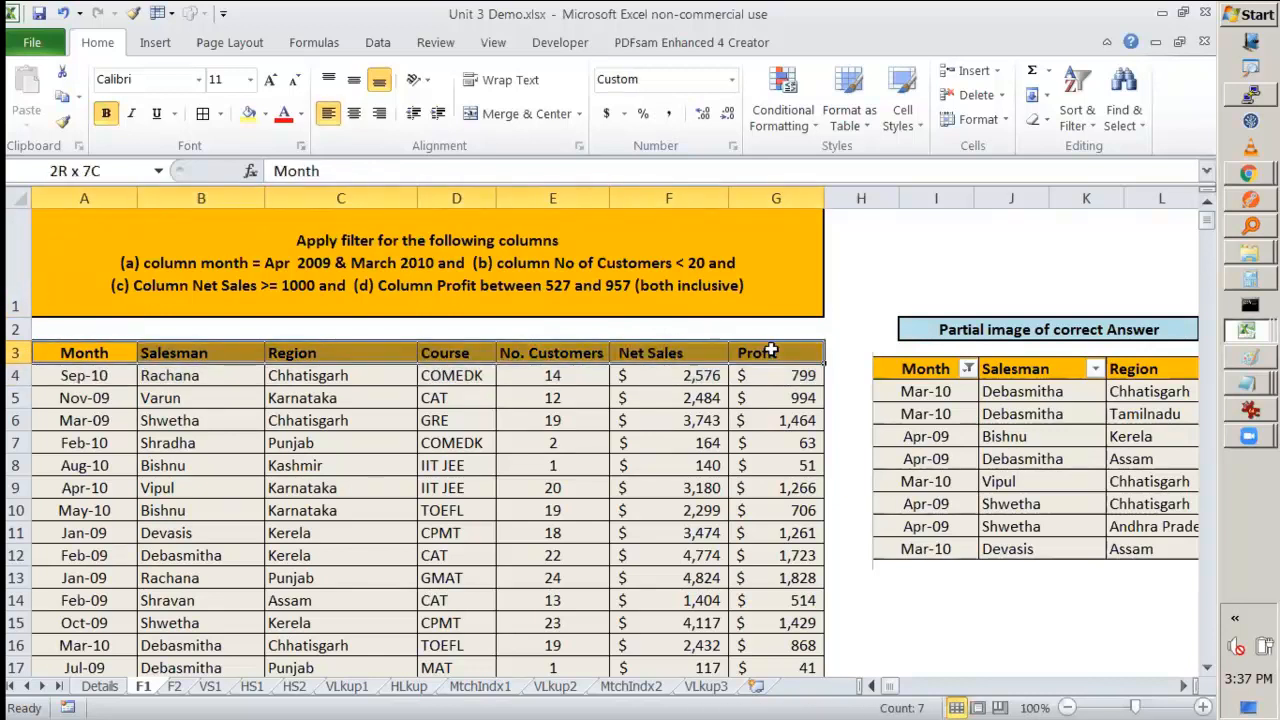
pyautogui.click(739, 506)
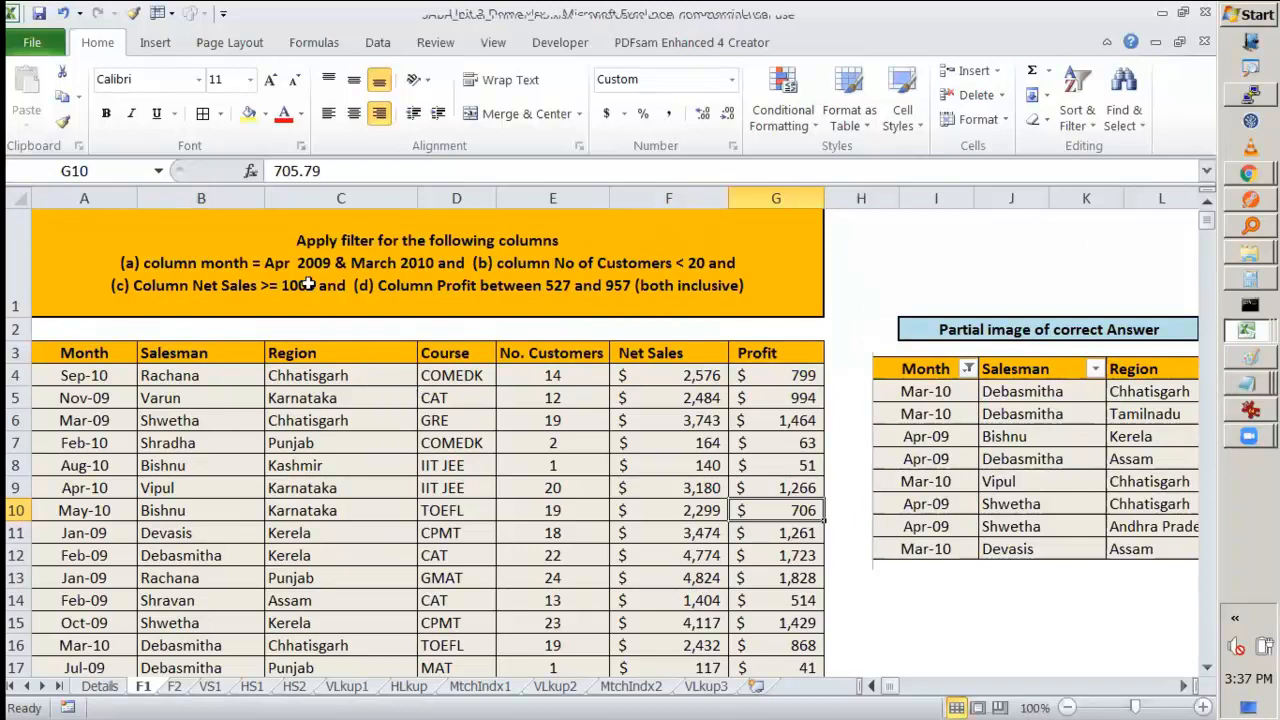
# Step: Highlight the month criterion "Apr 2009 & March 2010" in the instruction text of cell A1
pyautogui.click(274, 265)
pyautogui.doubleClick(274, 265)
pyautogui.moveTo(274, 265)
pyautogui.mouseDown()
pyautogui.moveTo(434, 268)
pyautogui.moveTo(264, 266)
pyautogui.mouseUp()
pyautogui.click(436, 272)
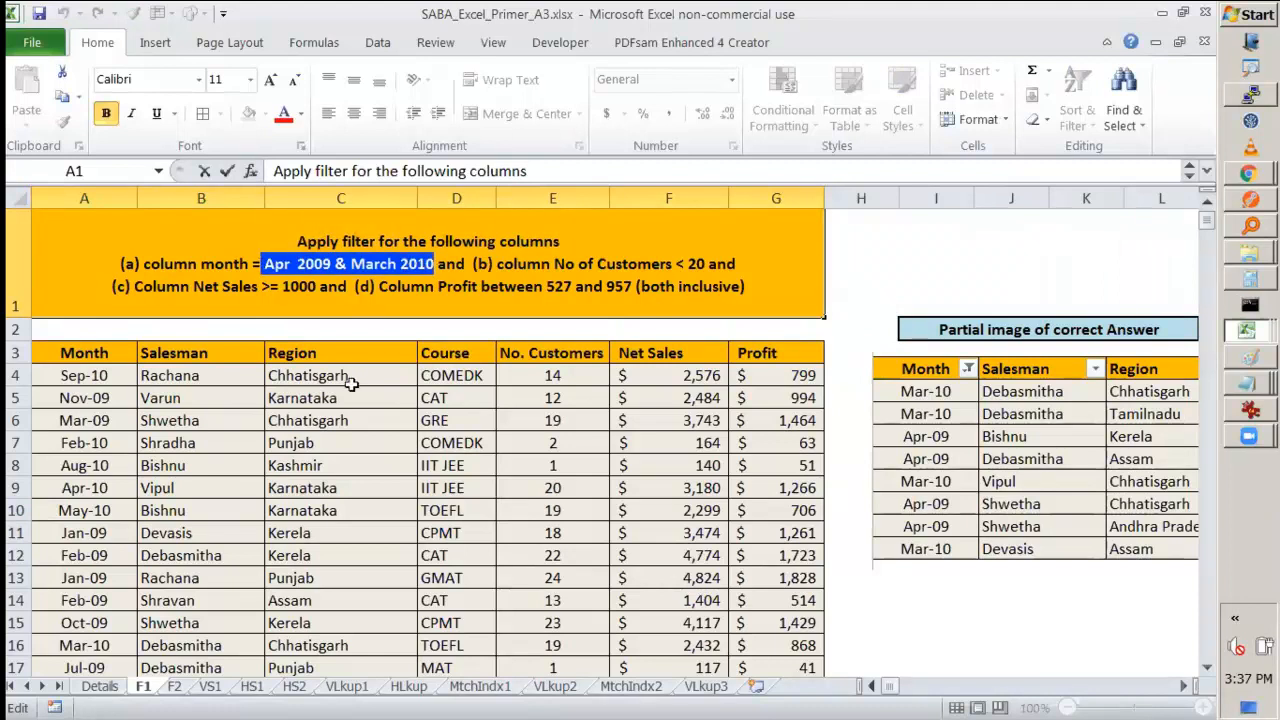
pyautogui.click(387, 422)
# Step: Highlight the header row from Month to Profit and look at several cells within the data table
pyautogui.moveTo(94, 350); pyautogui.dragTo(737, 362)
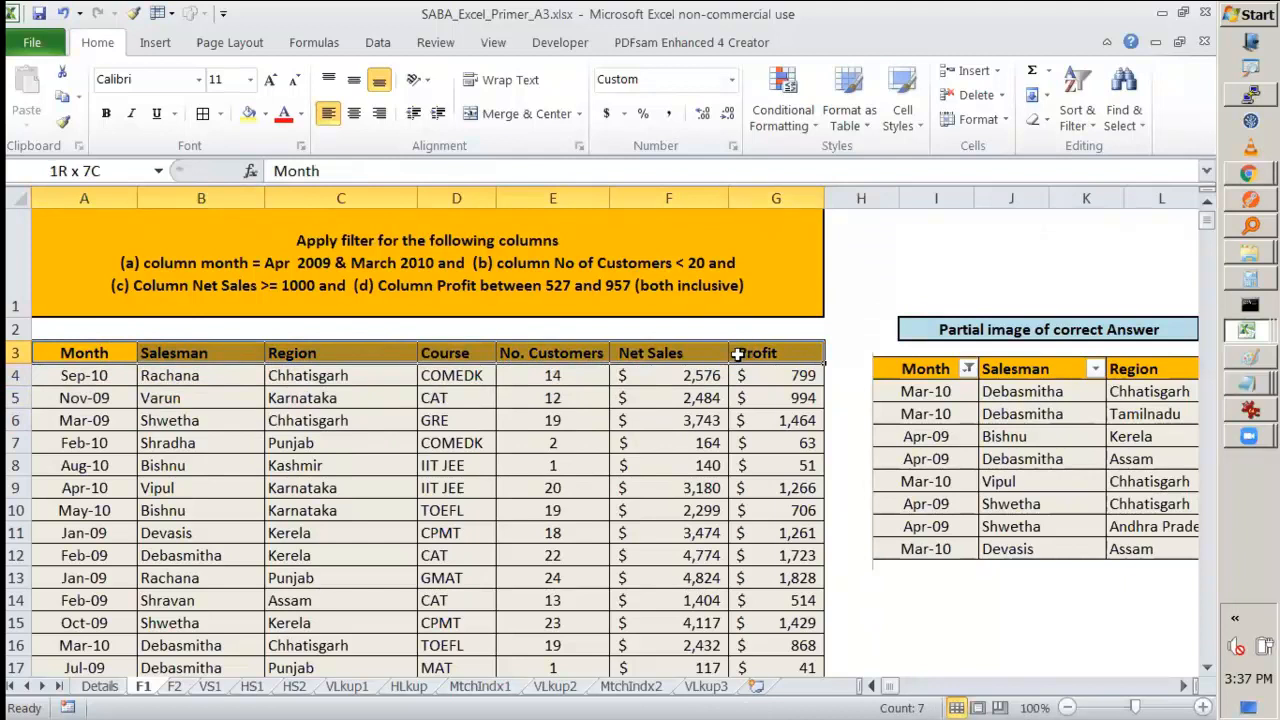
pyautogui.click(100, 352)
pyautogui.click(65, 440)
pyautogui.click(112, 532)
pyautogui.click(344, 482)
pyautogui.click(594, 549)
pyautogui.click(552, 465)
# Step: Select the full data table from the Month heading to the last row, and return to the Month heading
pyautogui.click(80, 355)
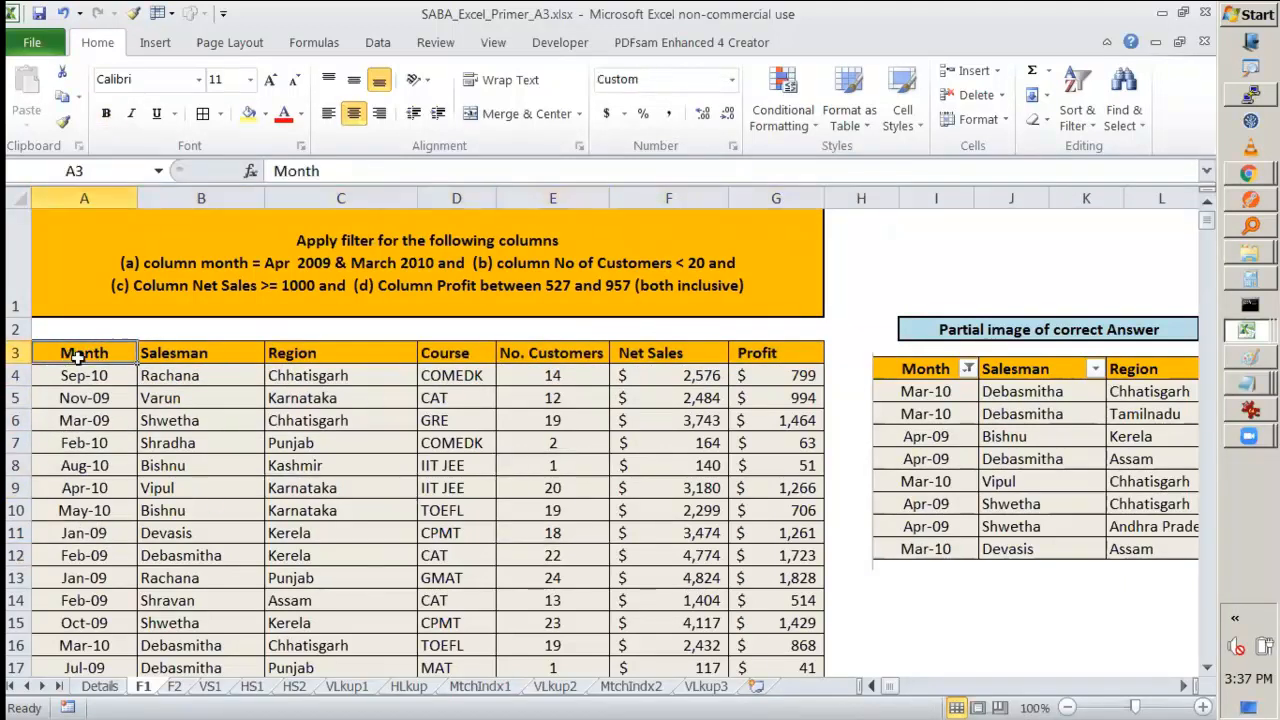
pyautogui.hotkey('ctrl', 'shift', 'Right')
pyautogui.hotkey('ctrl', 'shift', 'Down')
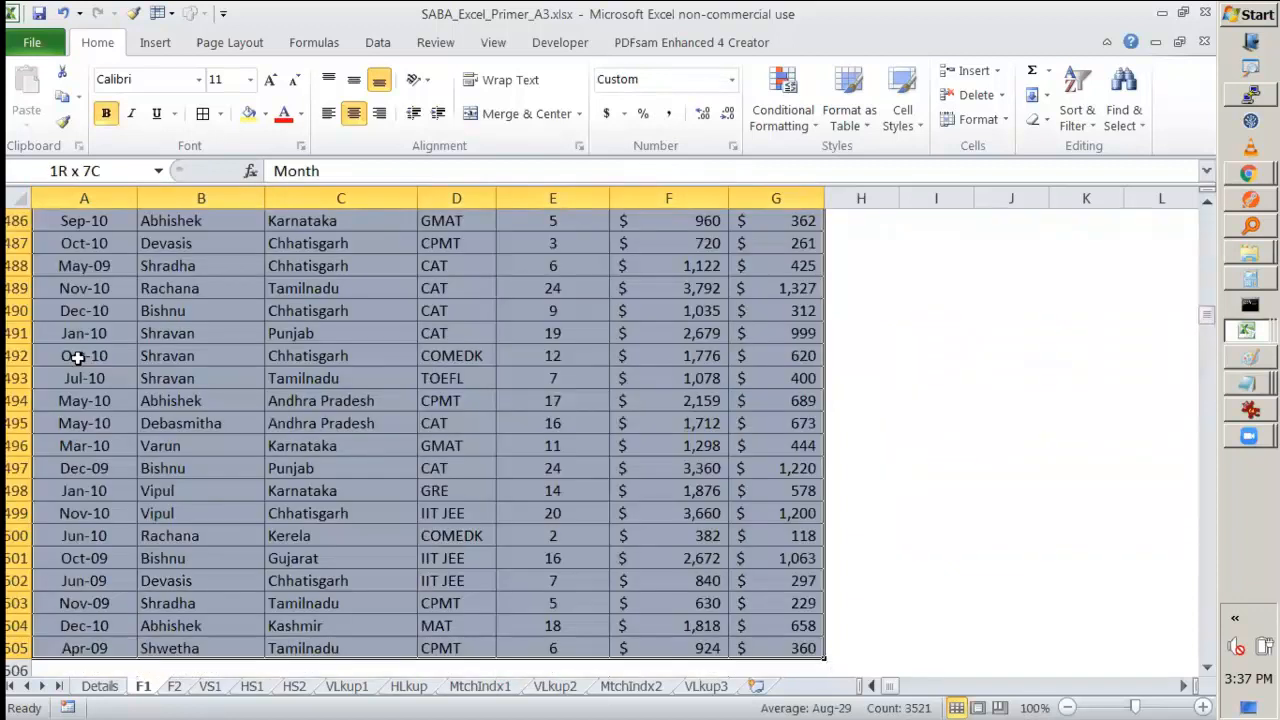
pyautogui.scroll(4, 78, 358)
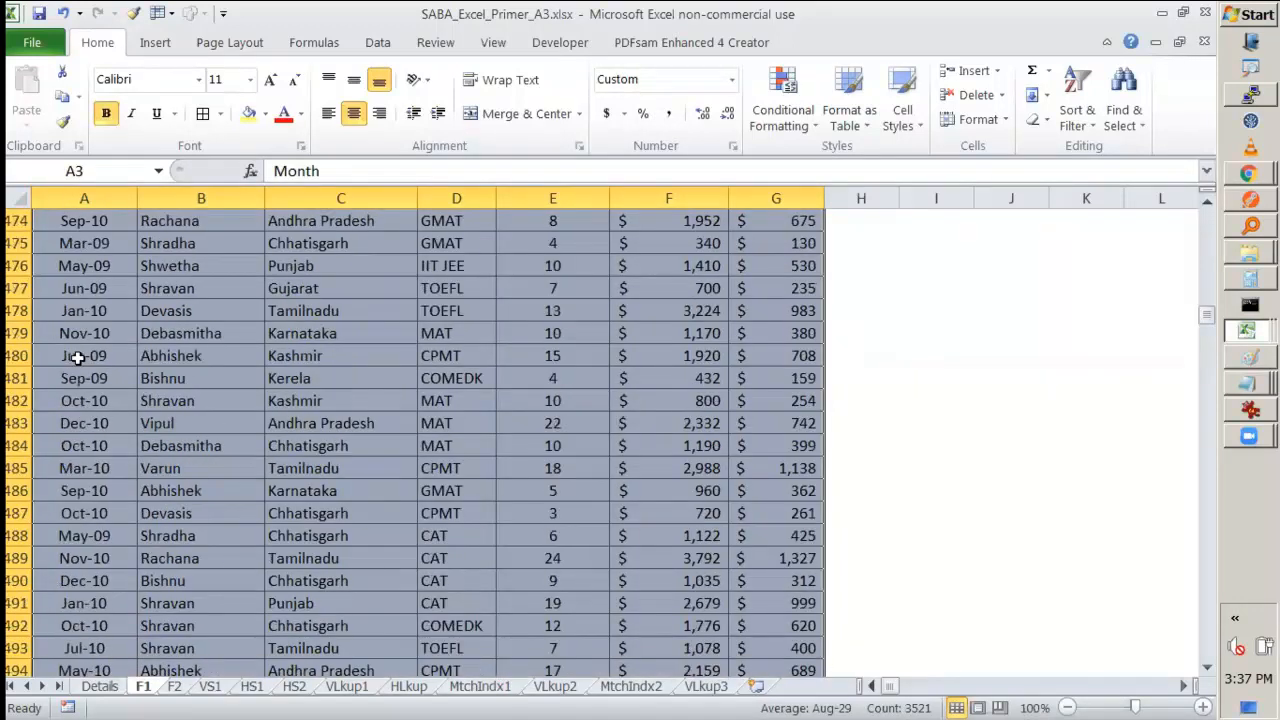
pyautogui.hotkey('ctrl', 'Up')
pyautogui.press('Down')
pyautogui.press('Down')
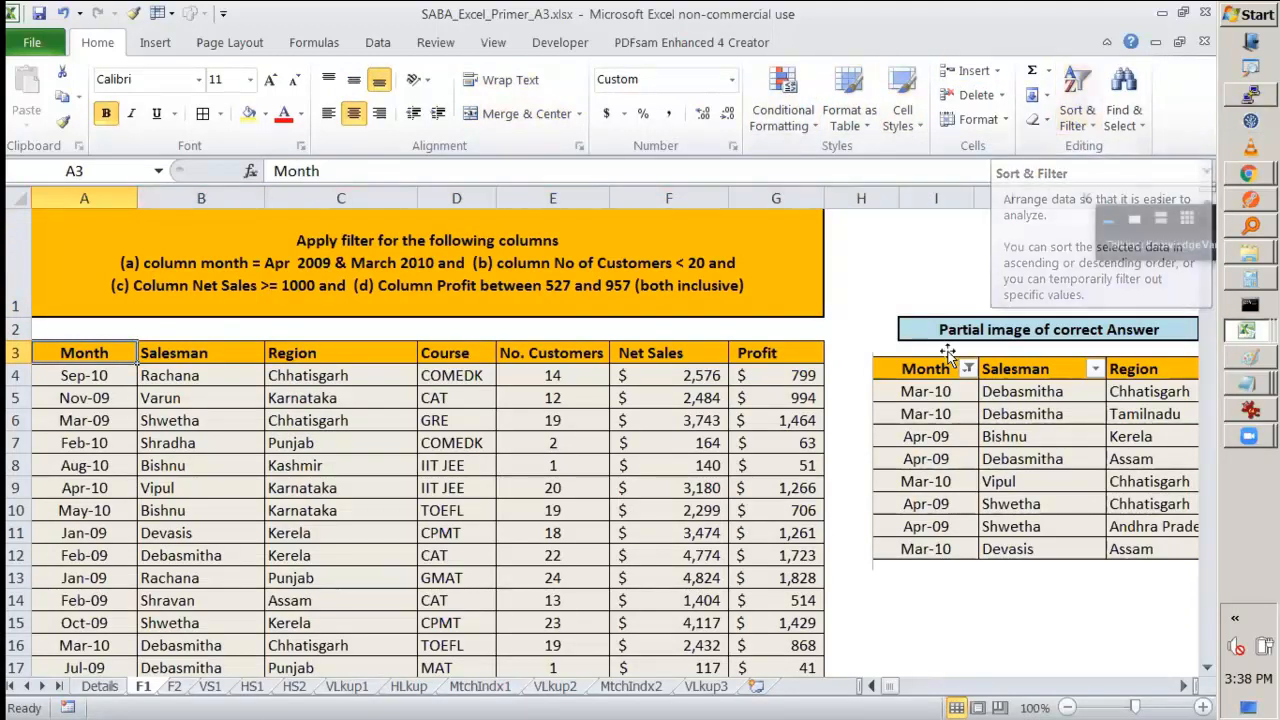
# Step: Mark the Sort & Filter command on screen and examine its Filter option and description
pyautogui.moveTo(1076, 72)
pyautogui.mouseDown()
pyautogui.moveTo(1112, 92)
pyautogui.moveTo(1086, 72)
pyautogui.mouseUp()
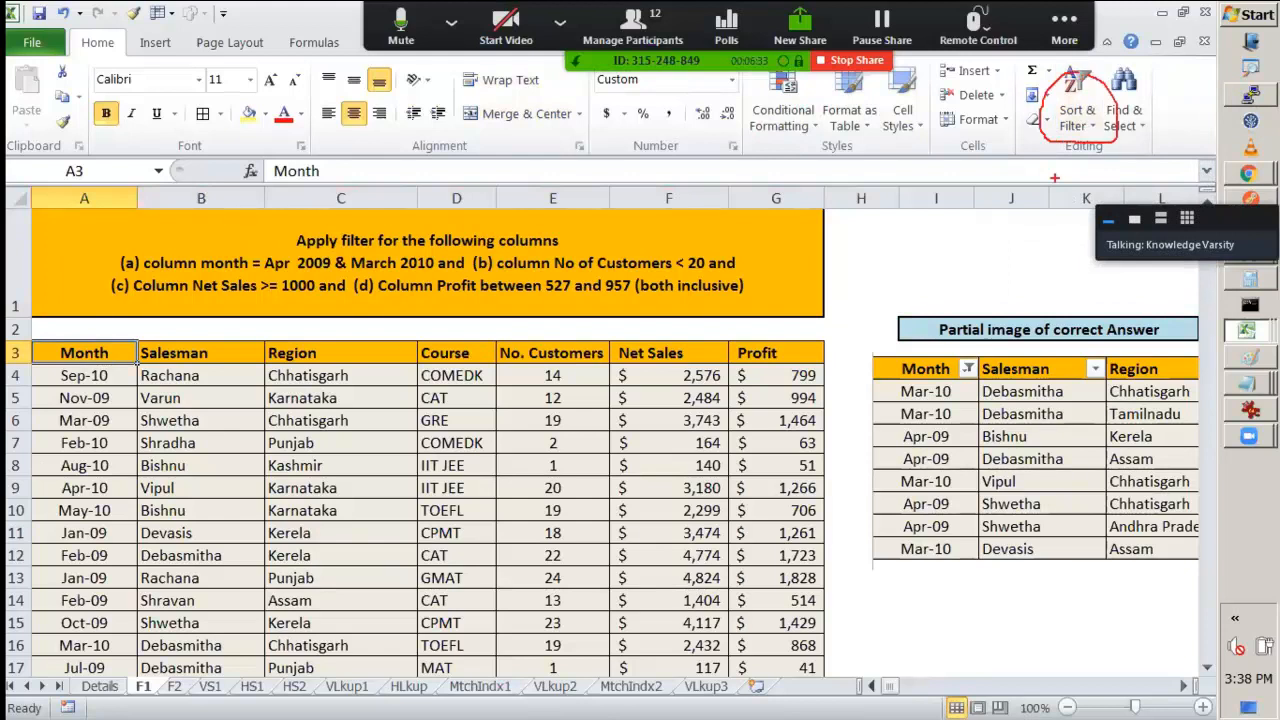
pyautogui.moveTo(819, 345); pyautogui.dragTo(786, 351)
pyautogui.click(776, 351)
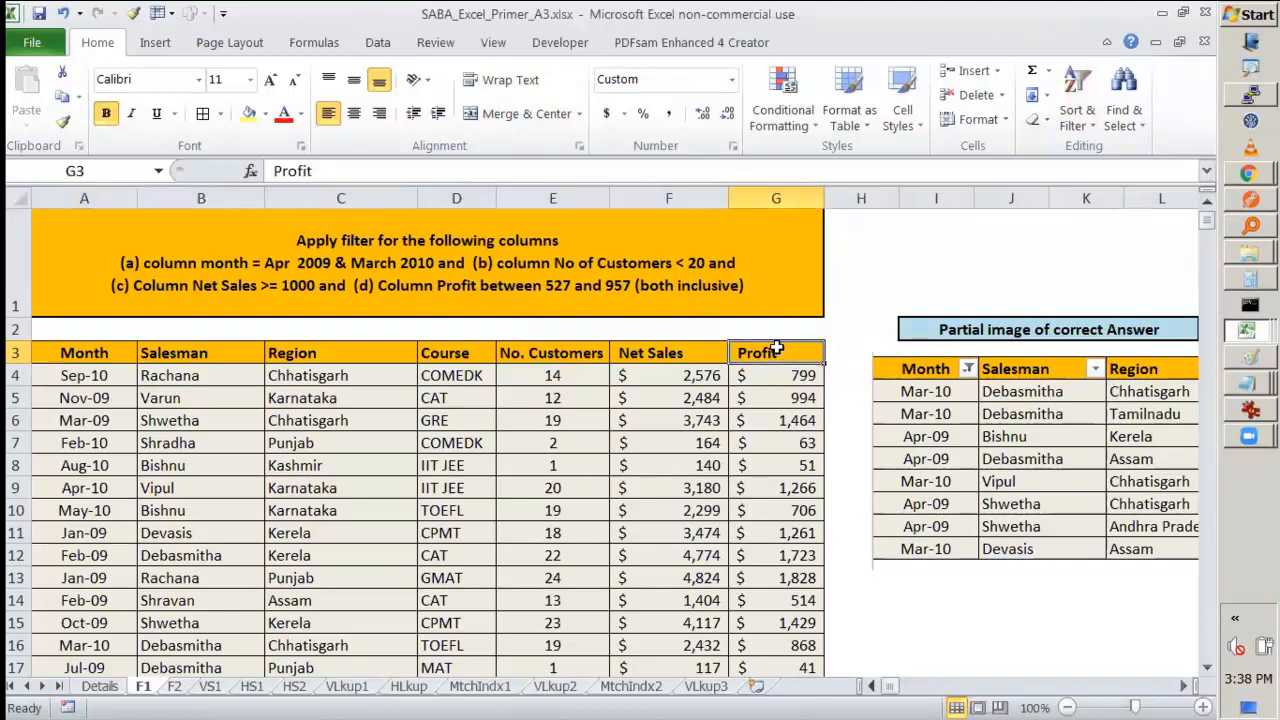
pyautogui.click(1093, 117)
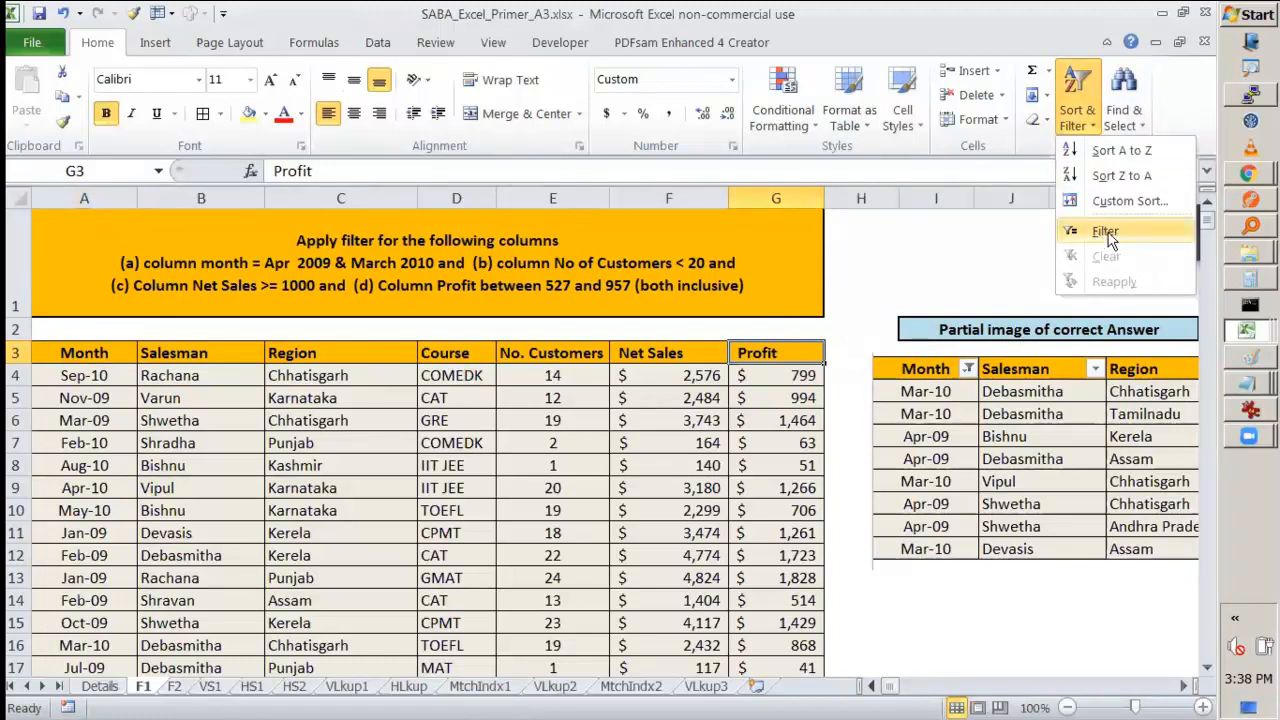
pyautogui.hotkey('ctrl', '2')
pyautogui.moveTo(1026, 281)
pyautogui.mouseDown()
pyautogui.moveTo(1112, 288)
pyautogui.moveTo(1154, 264)
pyautogui.mouseUp()
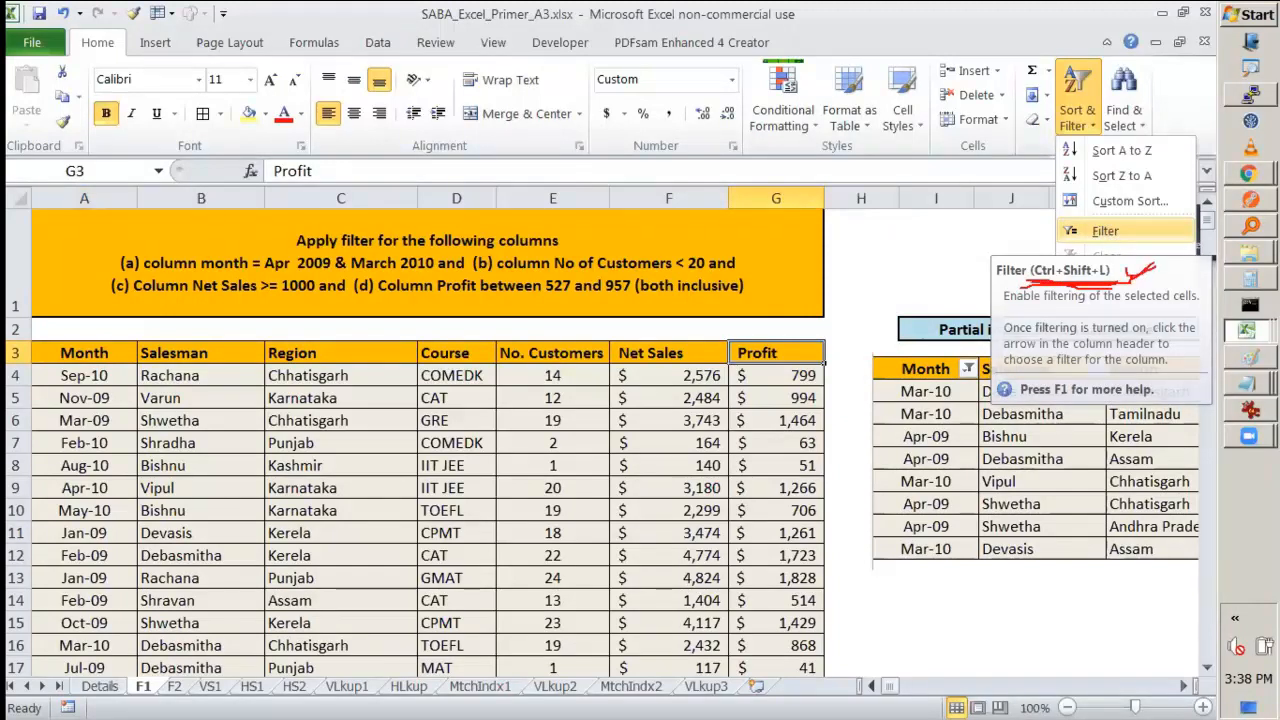
pyautogui.press('Escape')
# Step: Turn on filtering for the table with the Month heading selected
pyautogui.click(110, 354)
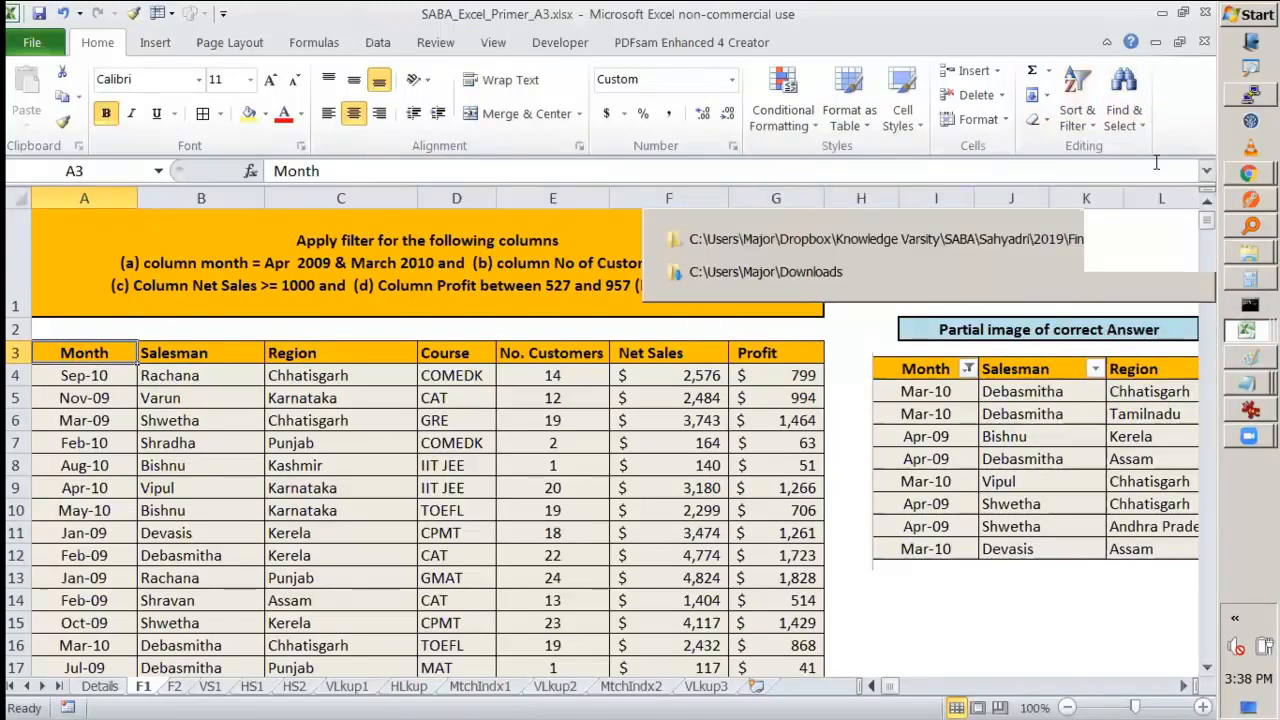
pyautogui.click(1084, 100)
pyautogui.click(1105, 233)
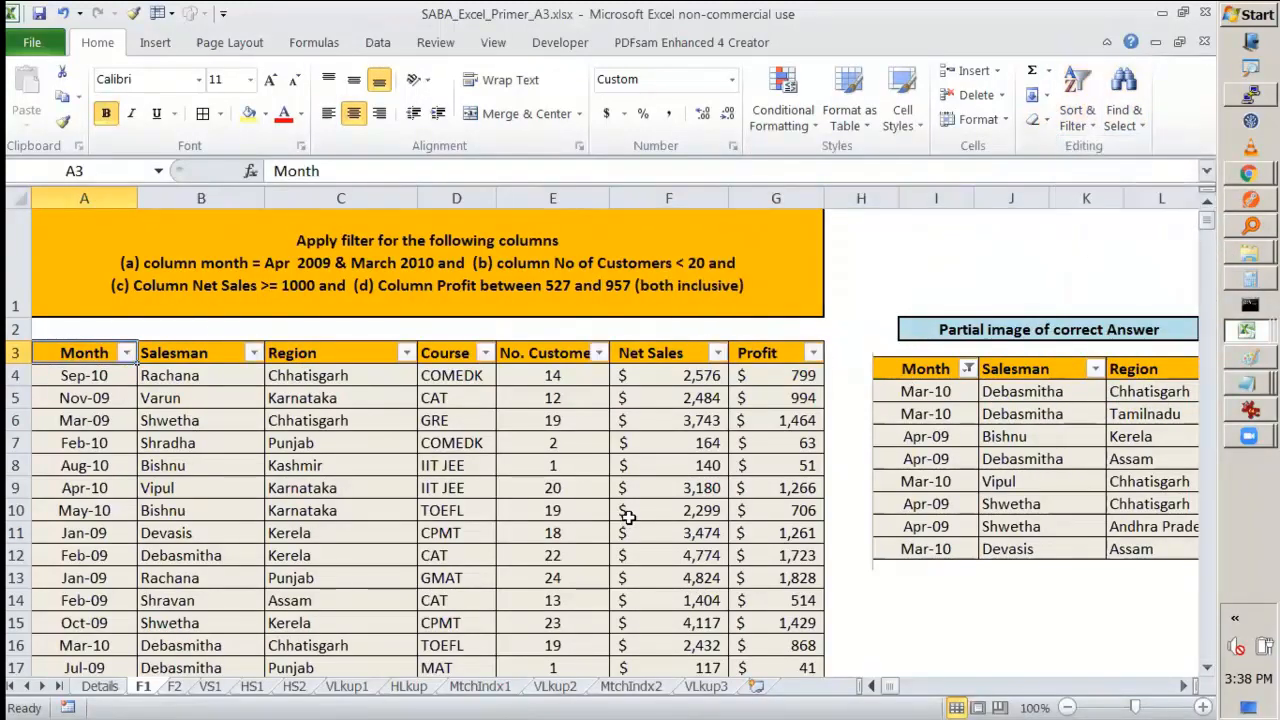
# Step: Look at the filter arrows on the Region to Profit headings, and undo the filtering
pyautogui.click(406, 353)
pyautogui.click(485, 355)
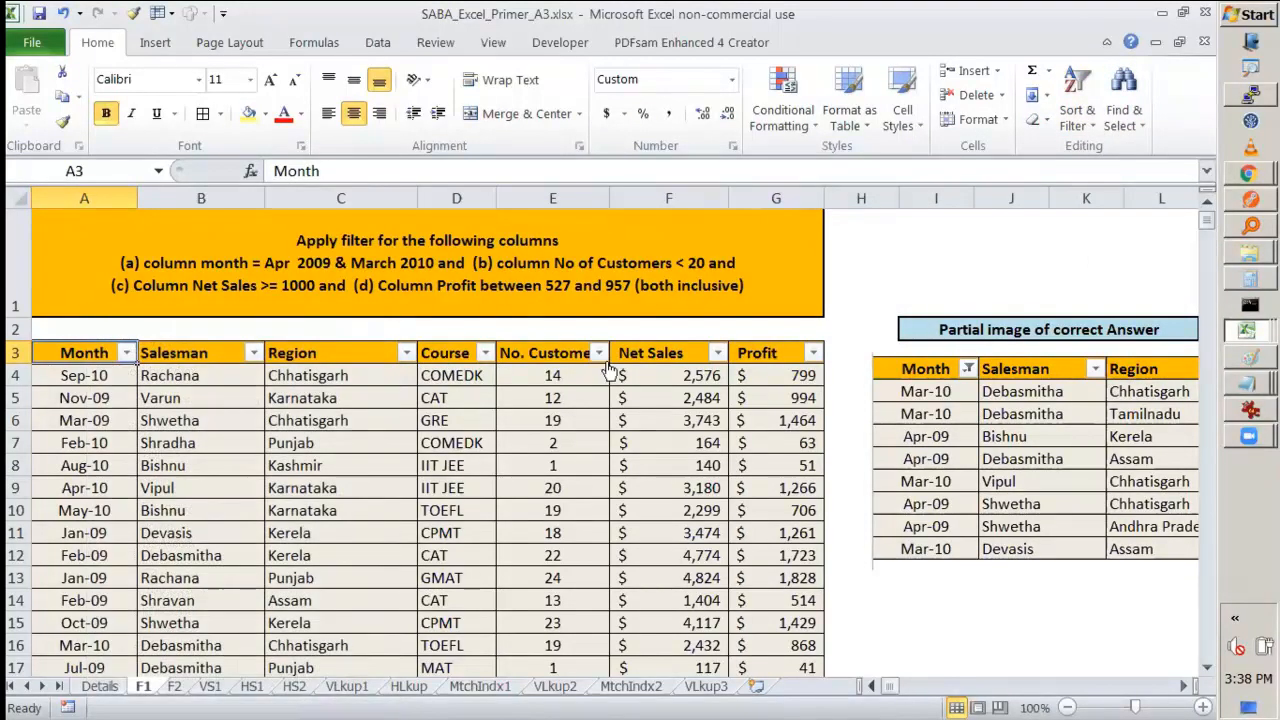
pyautogui.click(599, 353)
pyautogui.click(720, 355)
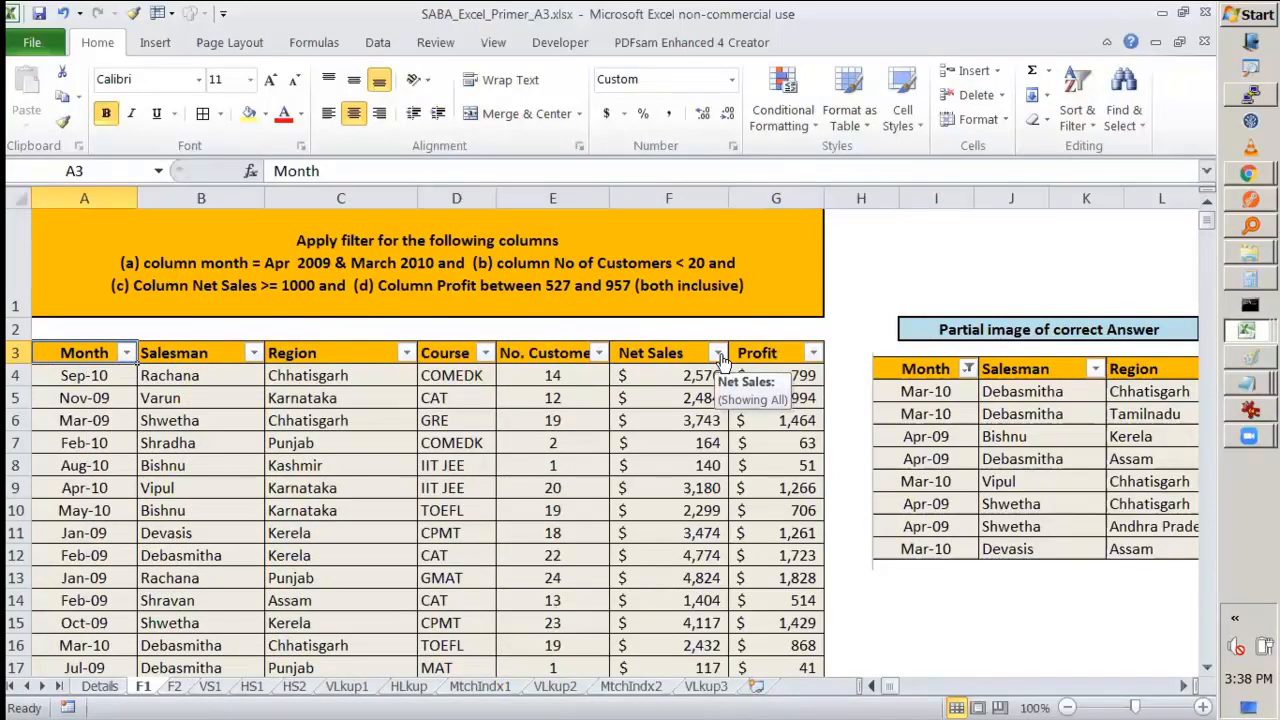
pyautogui.click(720, 355)
pyautogui.click(786, 368)
pyautogui.click(784, 375)
pyautogui.hotkey('ctrl', 'z')
pyautogui.click(353, 463)
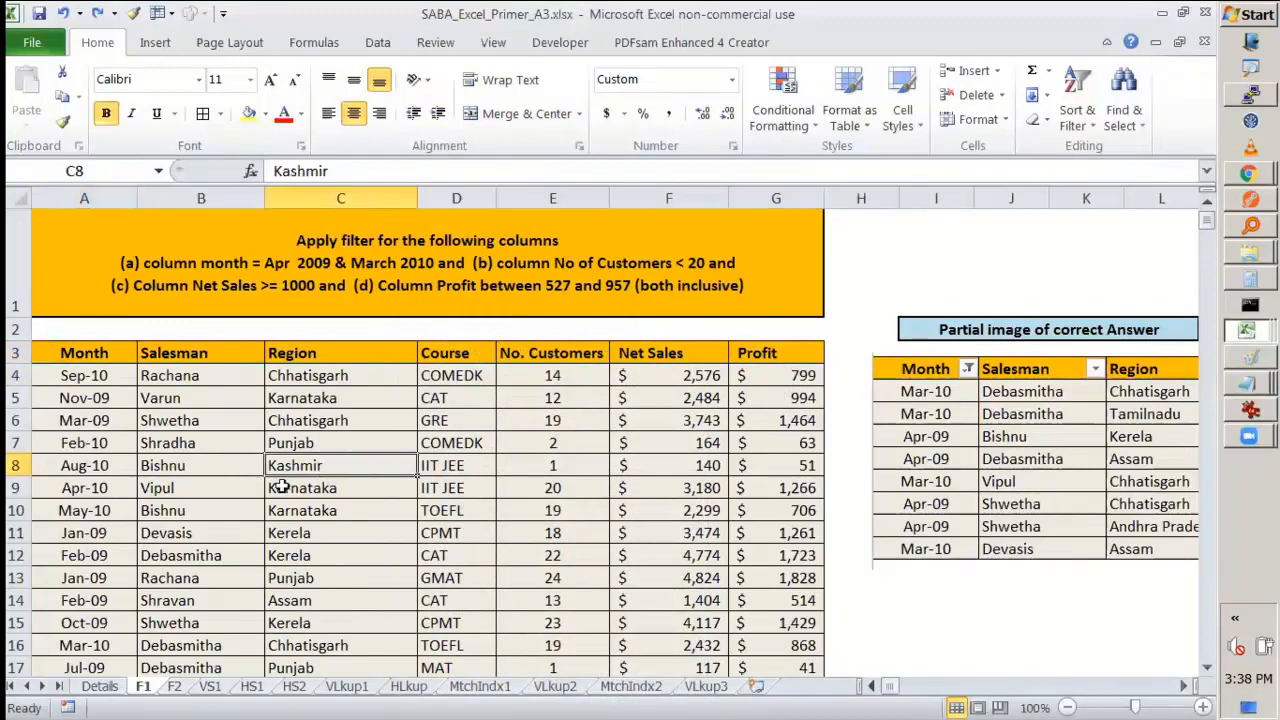
# Step: Turn on filtering from cell F13 inside the Net Sales data, and undo it
pyautogui.click(392, 538)
pyautogui.click(720, 585)
pyautogui.click(1077, 110)
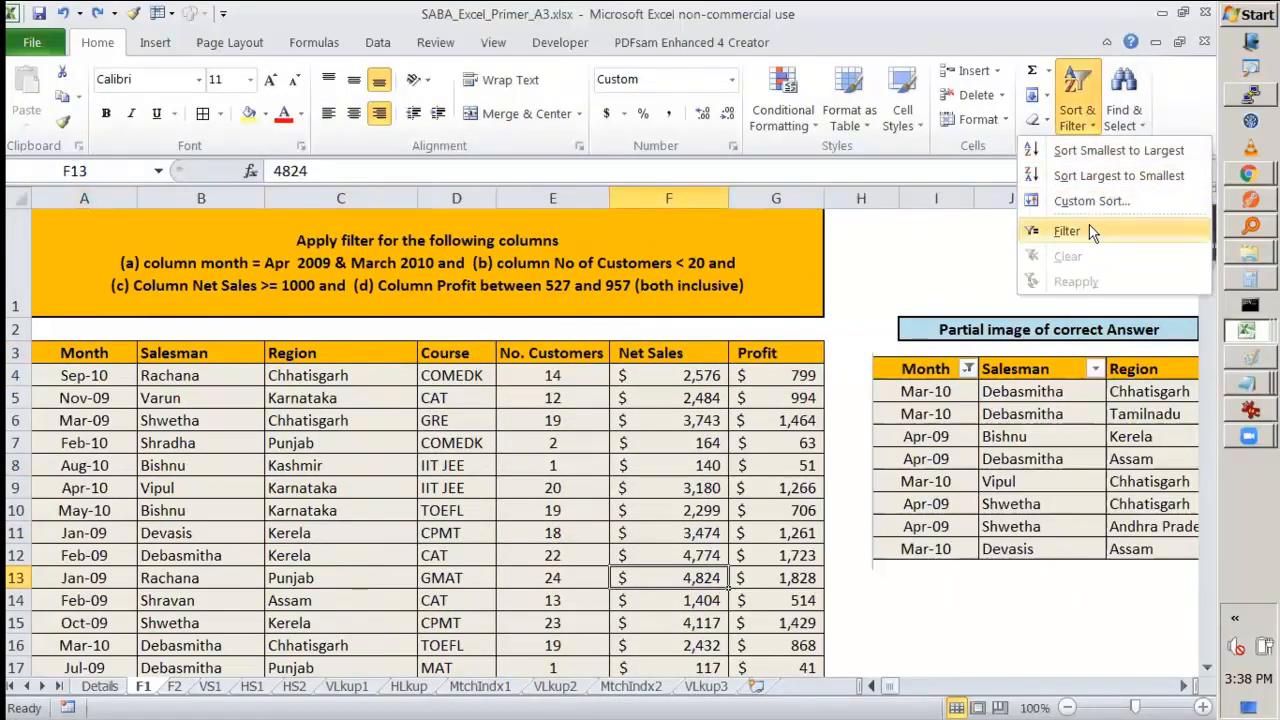
pyautogui.click(1088, 226)
pyautogui.hotkey('ctrl', 'z')
# Step: Turn on filtering for the table with Region cell C52 in the middle of the data selected
pyautogui.click(310, 350)
pyautogui.scroll(-11, 360, 620)
pyautogui.click(335, 560)
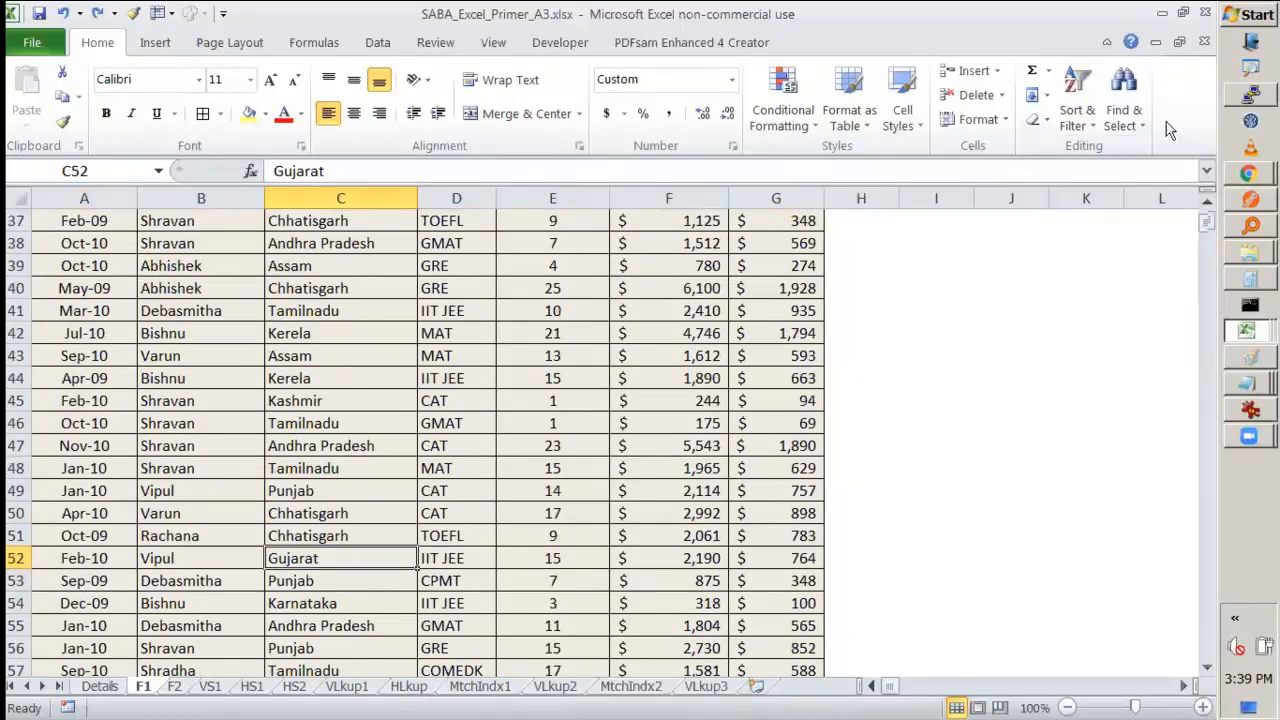
pyautogui.click(1080, 124)
pyautogui.click(1104, 231)
pyautogui.scroll(11, 255, 325)
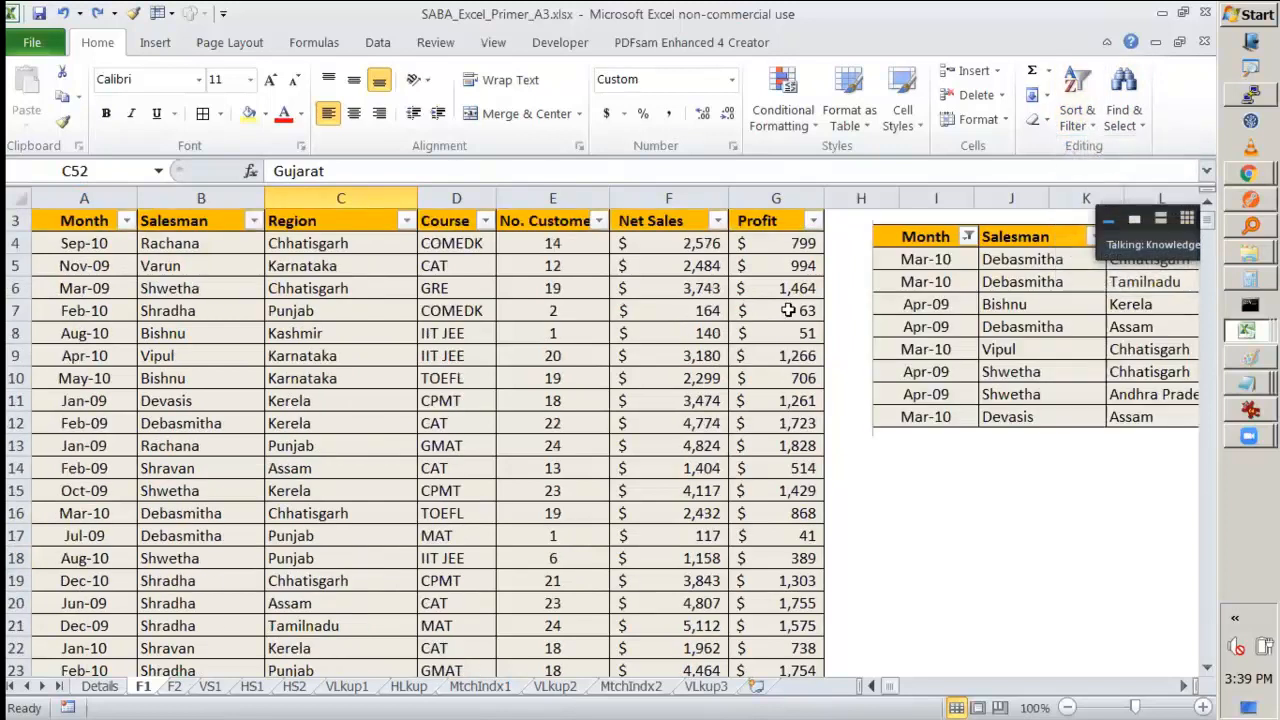
pyautogui.scroll(1, 270, 304)
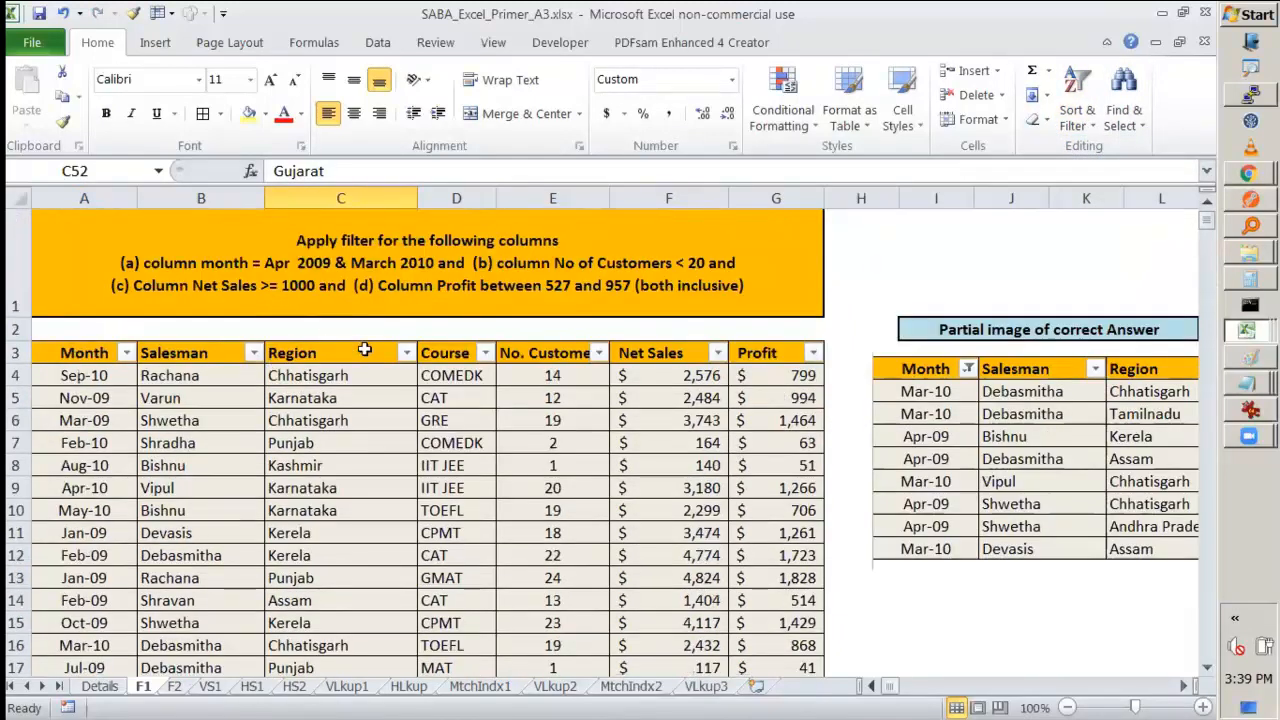
# Step: Examine the filter arrows across the Month to Profit header row and a few data cells below
pyautogui.moveTo(772, 350)
pyautogui.mouseDown()
pyautogui.moveTo(277, 337)
pyautogui.moveTo(84, 352)
pyautogui.moveTo(525, 360)
pyautogui.moveTo(749, 346)
pyautogui.mouseUp()
pyautogui.click(445, 443)
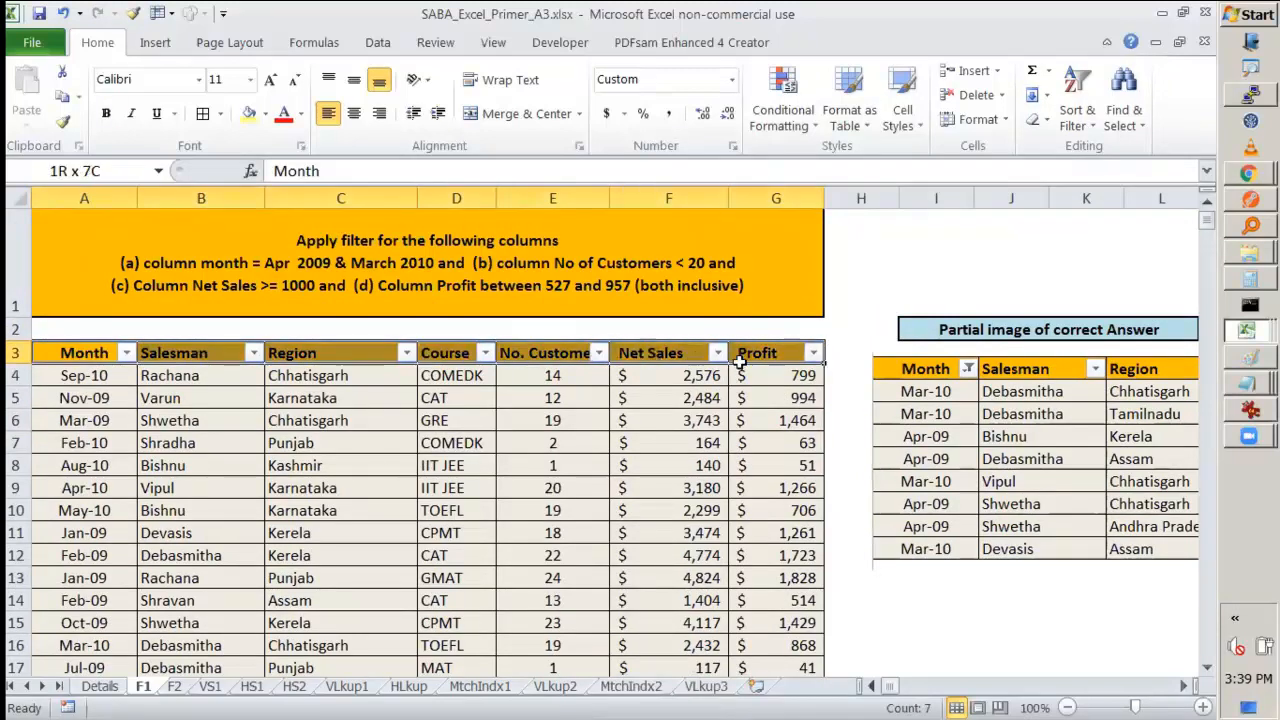
pyautogui.click(668, 465)
pyautogui.click(380, 594)
pyautogui.click(749, 463)
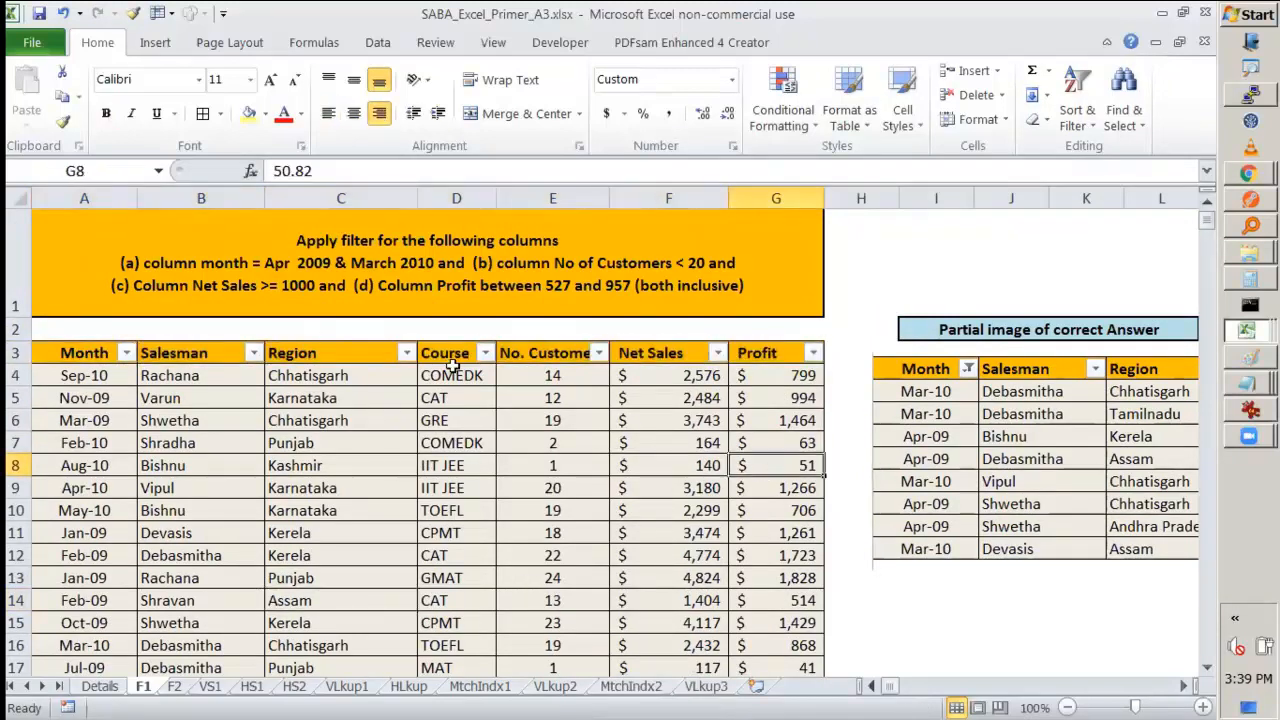
# Step: Look at the filter choices for the Course column, and widen column E to fit the full No. Customers heading
pyautogui.click(485, 353)
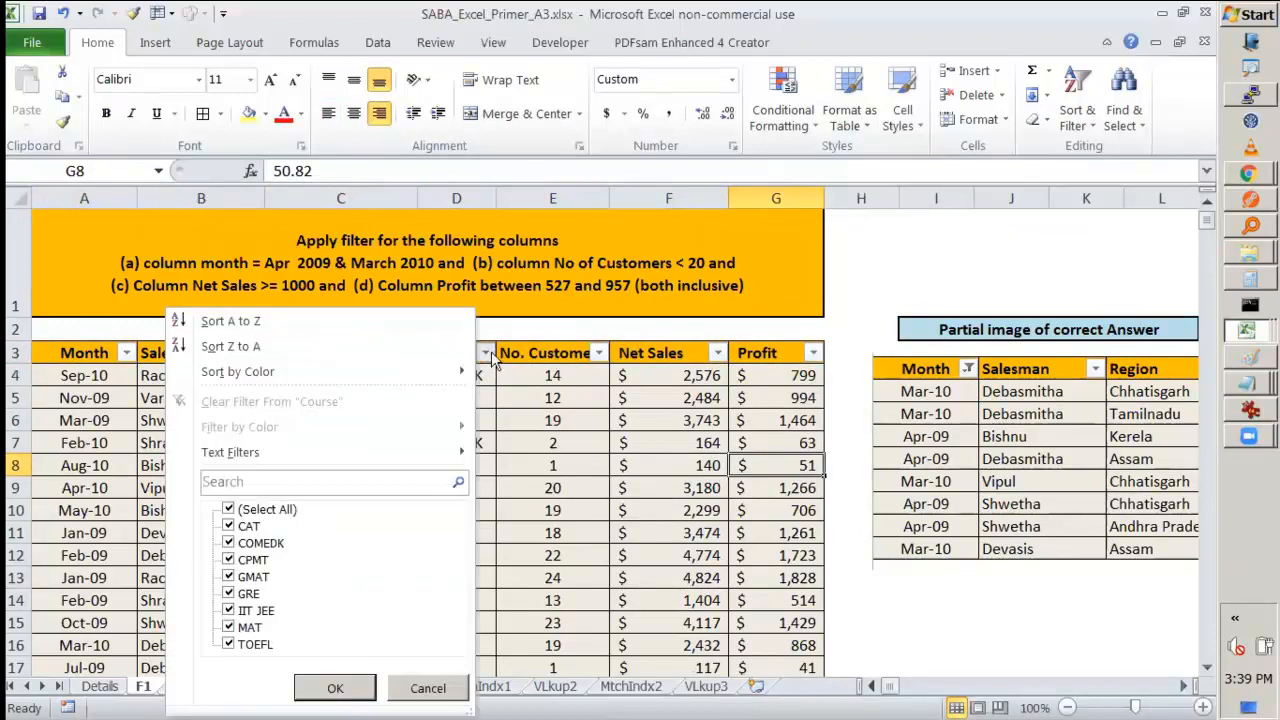
pyautogui.click(638, 446)
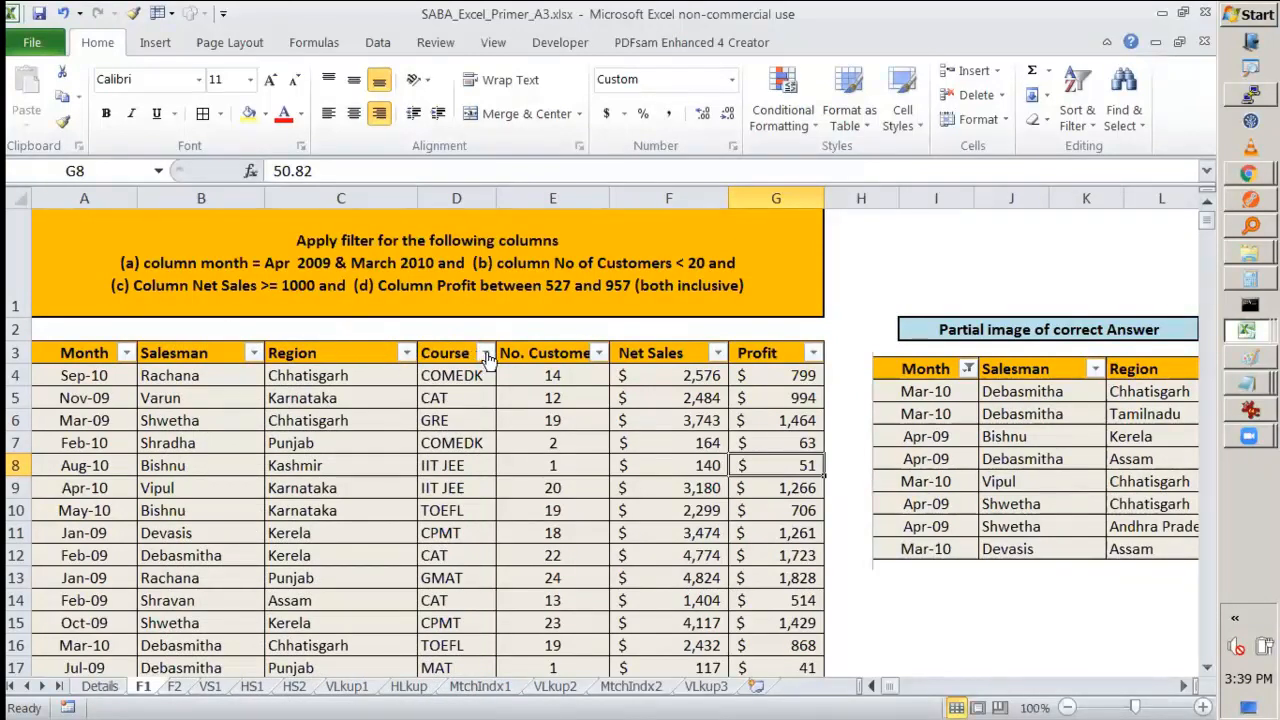
pyautogui.click(530, 352)
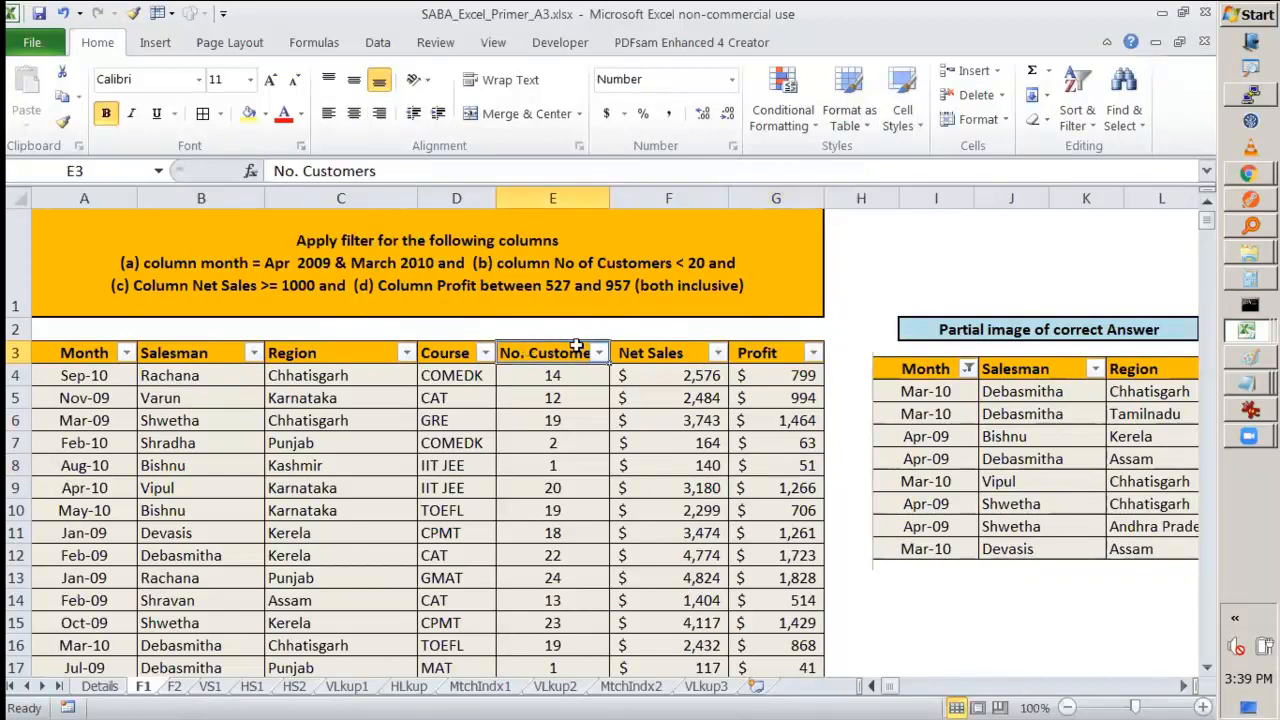
pyautogui.moveTo(610, 197); pyautogui.dragTo(647, 197)
# Step: Examine the number filter conditions offered for No. Customers, from Equals and Between to Top 10, Above Average and Custom Filter
pyautogui.click(636, 353)
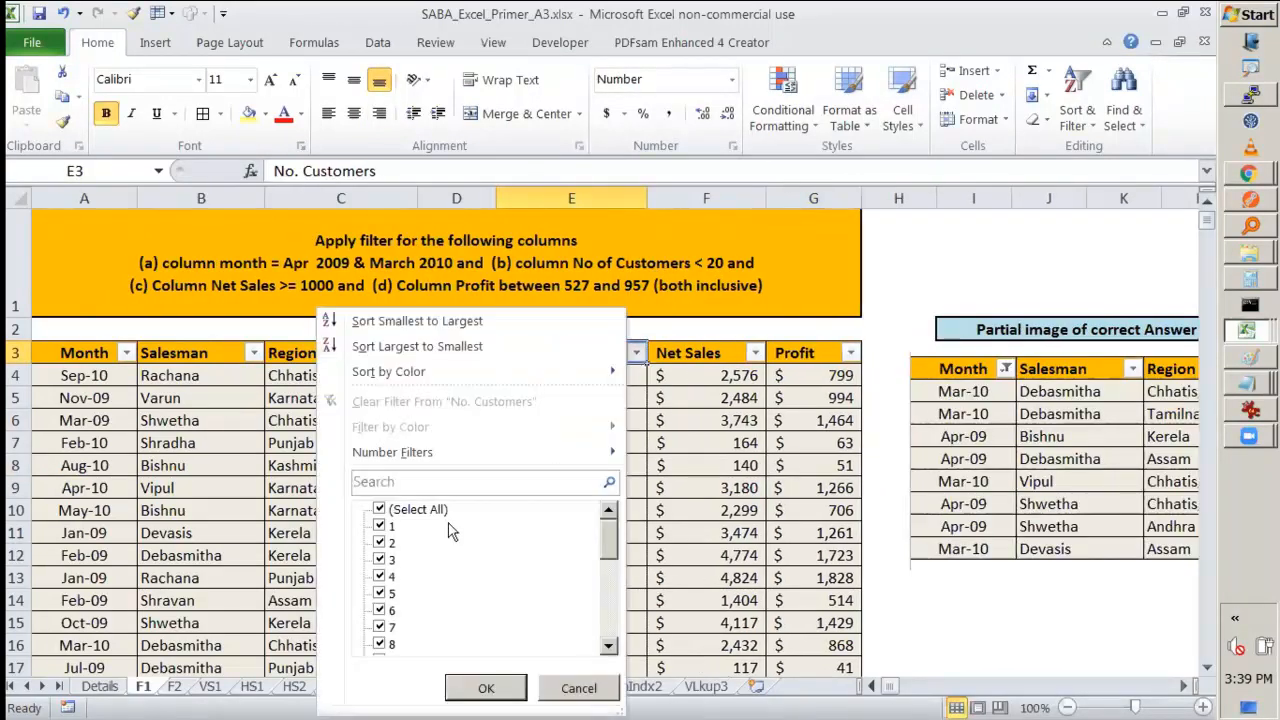
pyautogui.moveTo(416, 458)
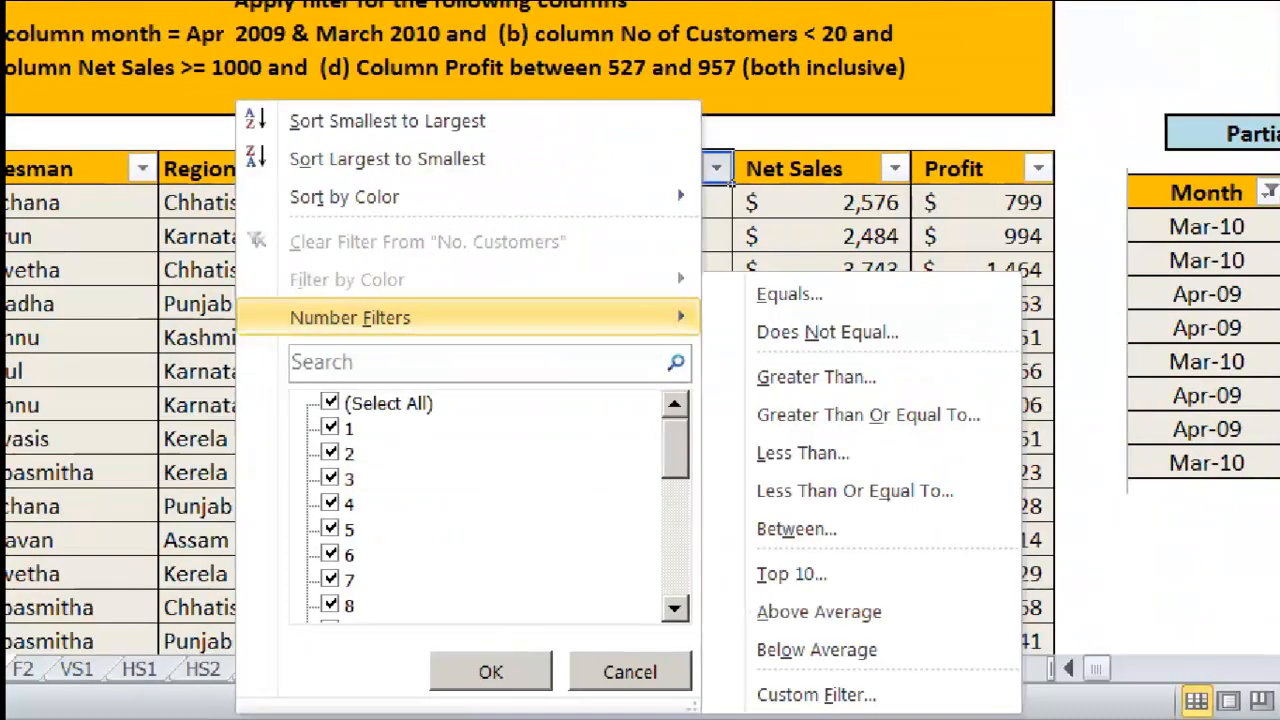
pyautogui.click(572, 701)
pyautogui.moveTo(815, 294); pyautogui.dragTo(886, 264)
pyautogui.moveTo(876, 336)
pyautogui.mouseDown()
pyautogui.moveTo(914, 329)
pyautogui.moveTo(934, 306)
pyautogui.mouseUp()
pyautogui.moveTo(869, 389); pyautogui.dragTo(932, 341)
pyautogui.moveTo(892, 440); pyautogui.dragTo(940, 418)
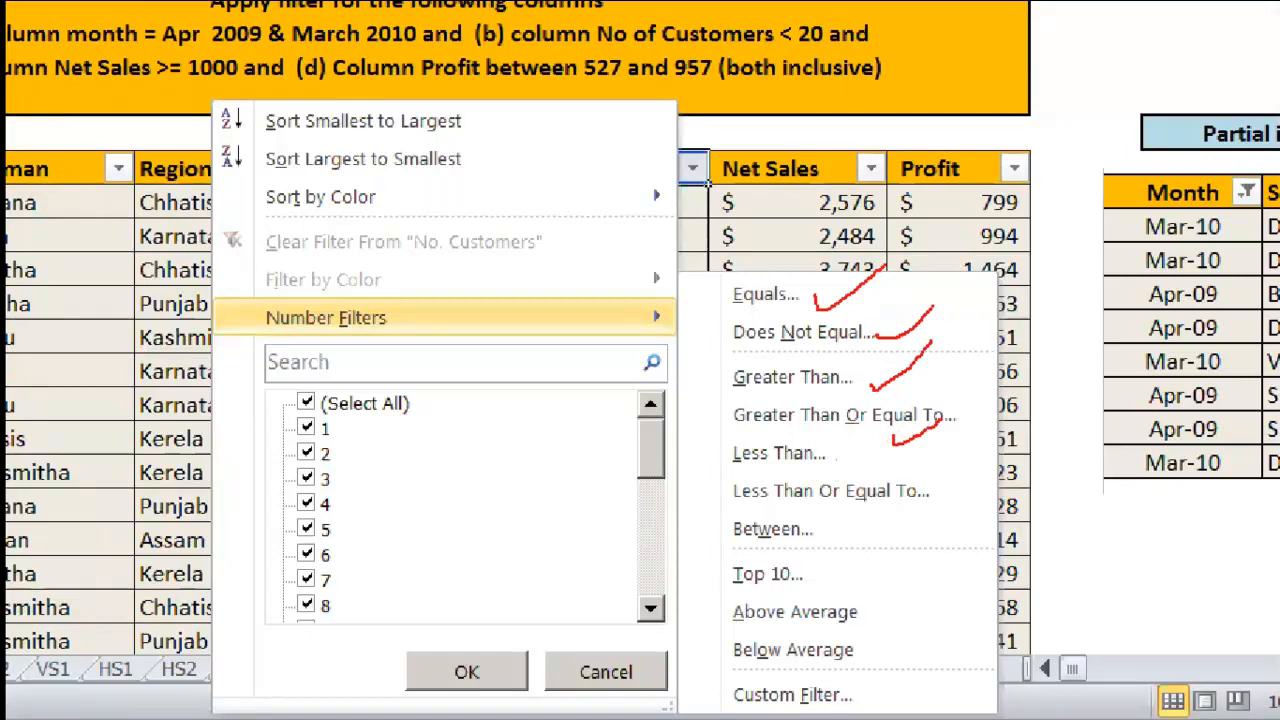
pyautogui.moveTo(795, 513); pyautogui.dragTo(834, 518)
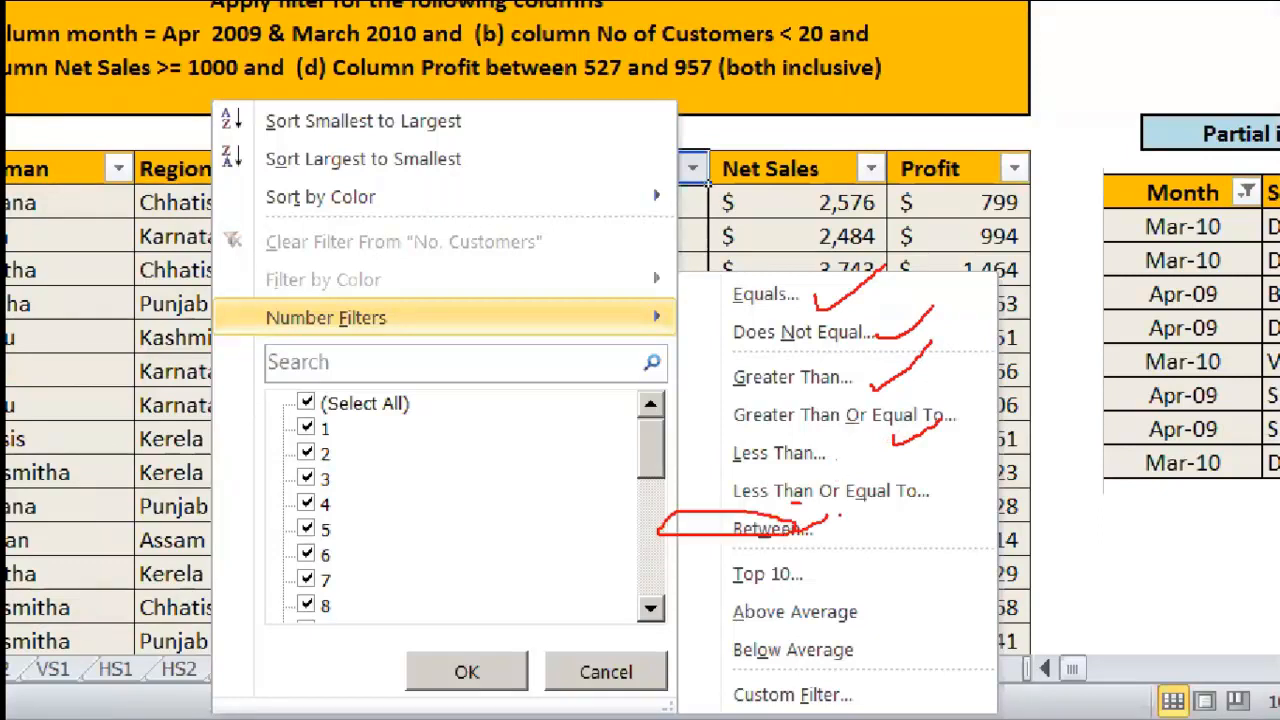
pyautogui.moveTo(730, 593); pyautogui.dragTo(810, 592)
pyautogui.moveTo(736, 630); pyautogui.dragTo(790, 632)
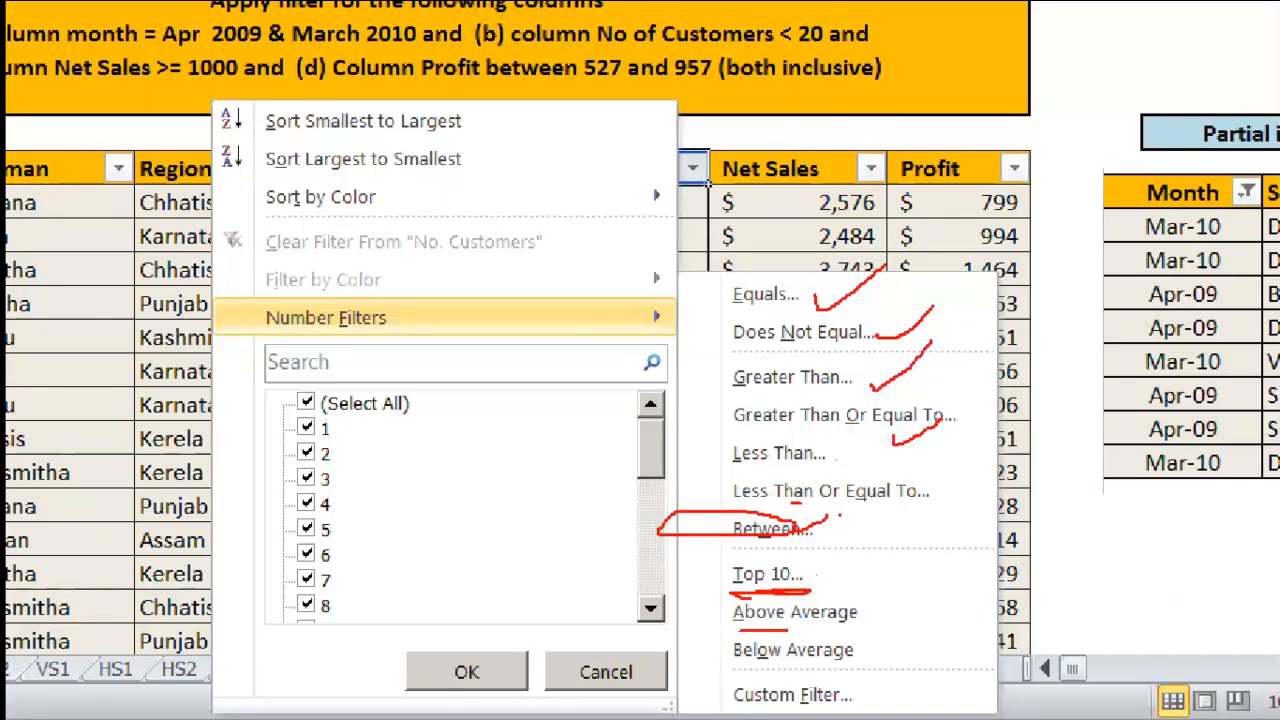
pyautogui.moveTo(740, 666)
pyautogui.mouseDown()
pyautogui.moveTo(848, 660)
pyautogui.moveTo(895, 585)
pyautogui.moveTo(862, 700)
pyautogui.mouseUp()
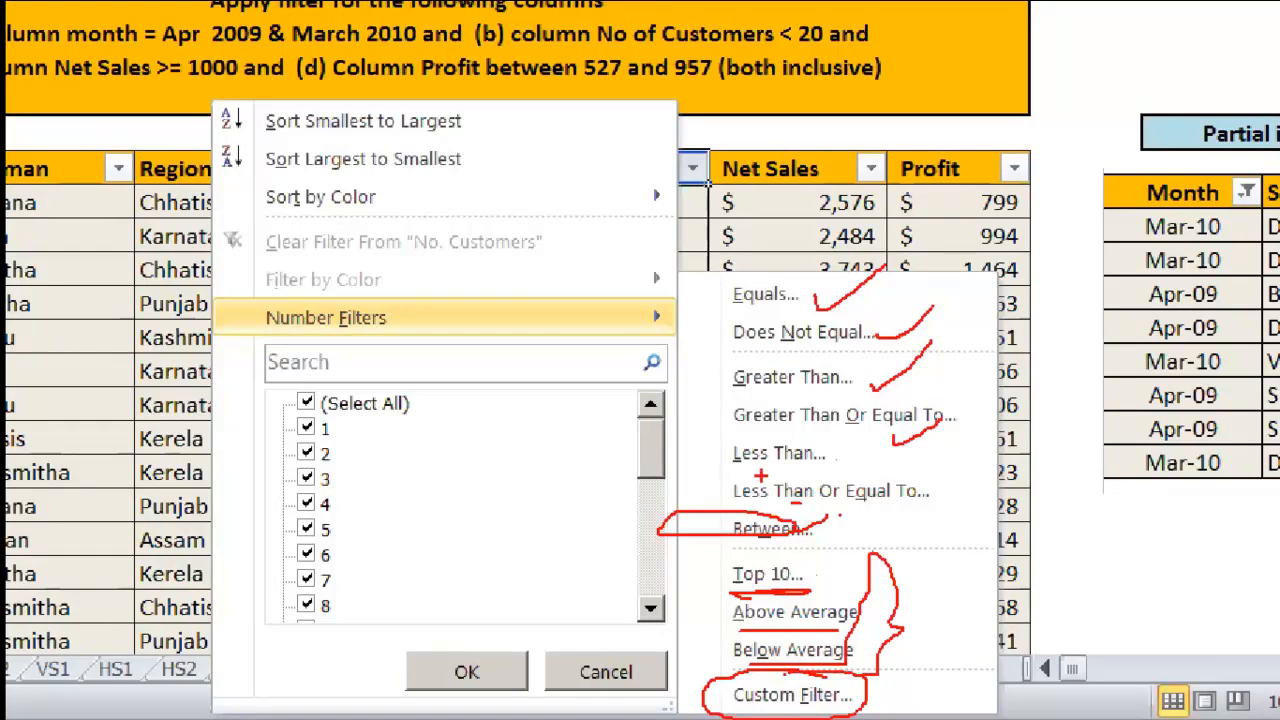
pyautogui.press('Escape')
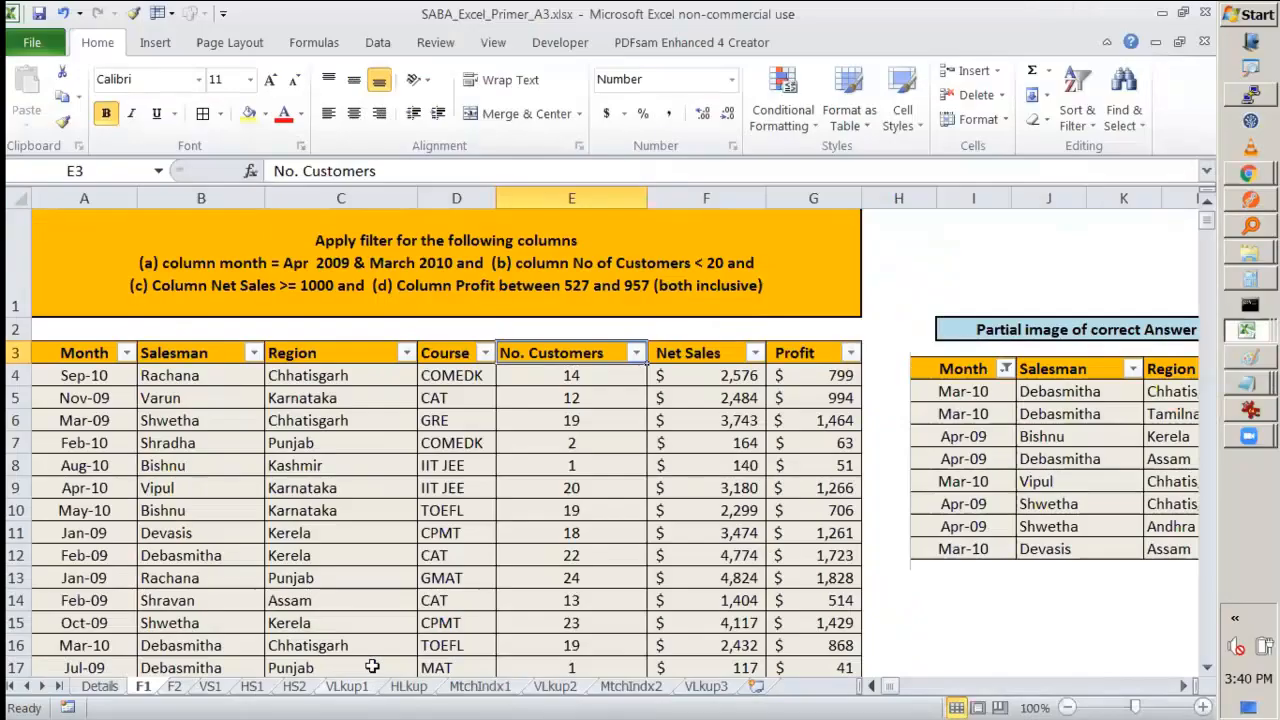
# Step: Set up a Greater Than filter condition on No. Customers with the value 2
pyautogui.click(636, 353)
pyautogui.moveTo(576, 460)
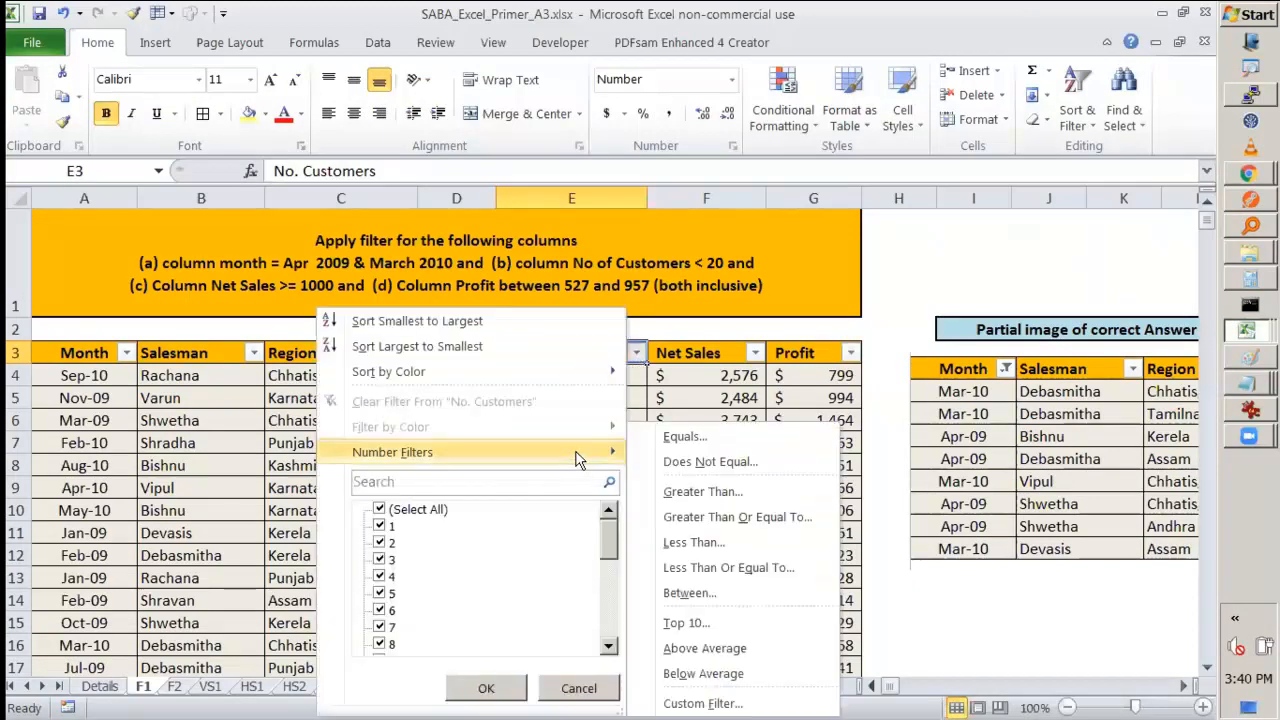
pyautogui.click(702, 491)
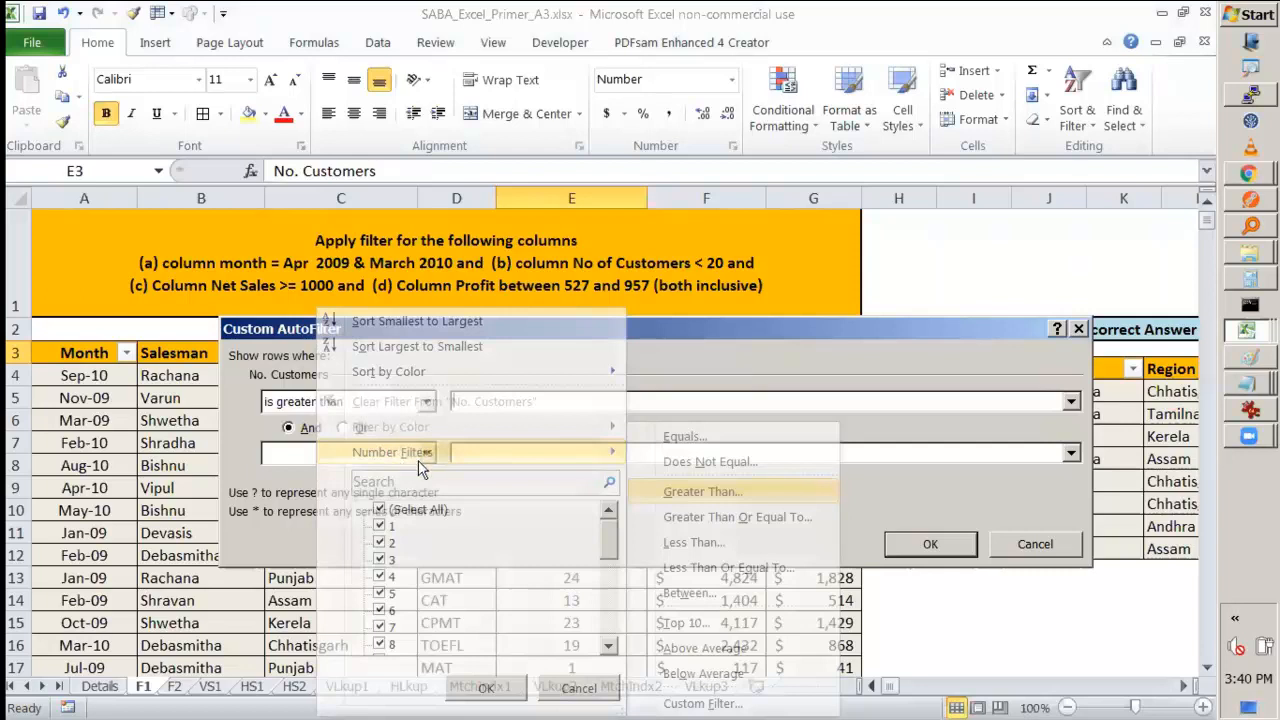
pyautogui.write('2')
# Step: Review the available comparison operators down to "does not contain", keep "is greater than" 2, and apply the No. Customers filter
pyautogui.click(427, 402)
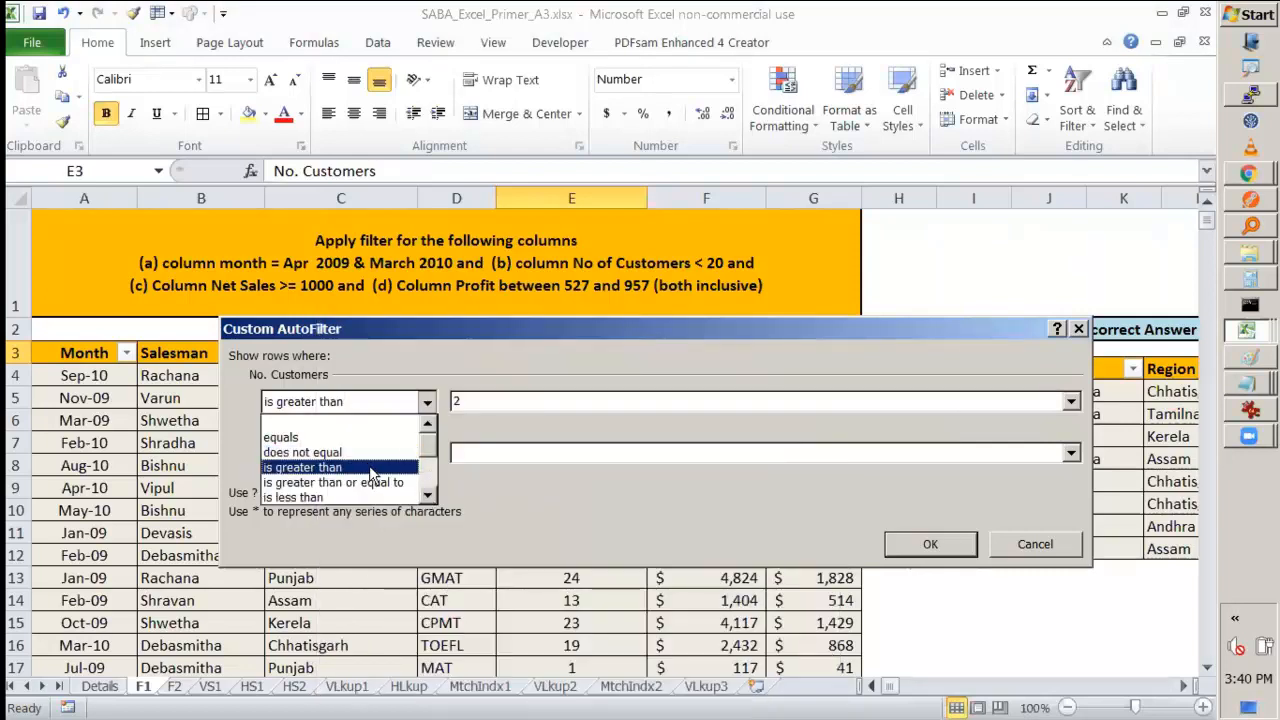
pyautogui.click(427, 495)
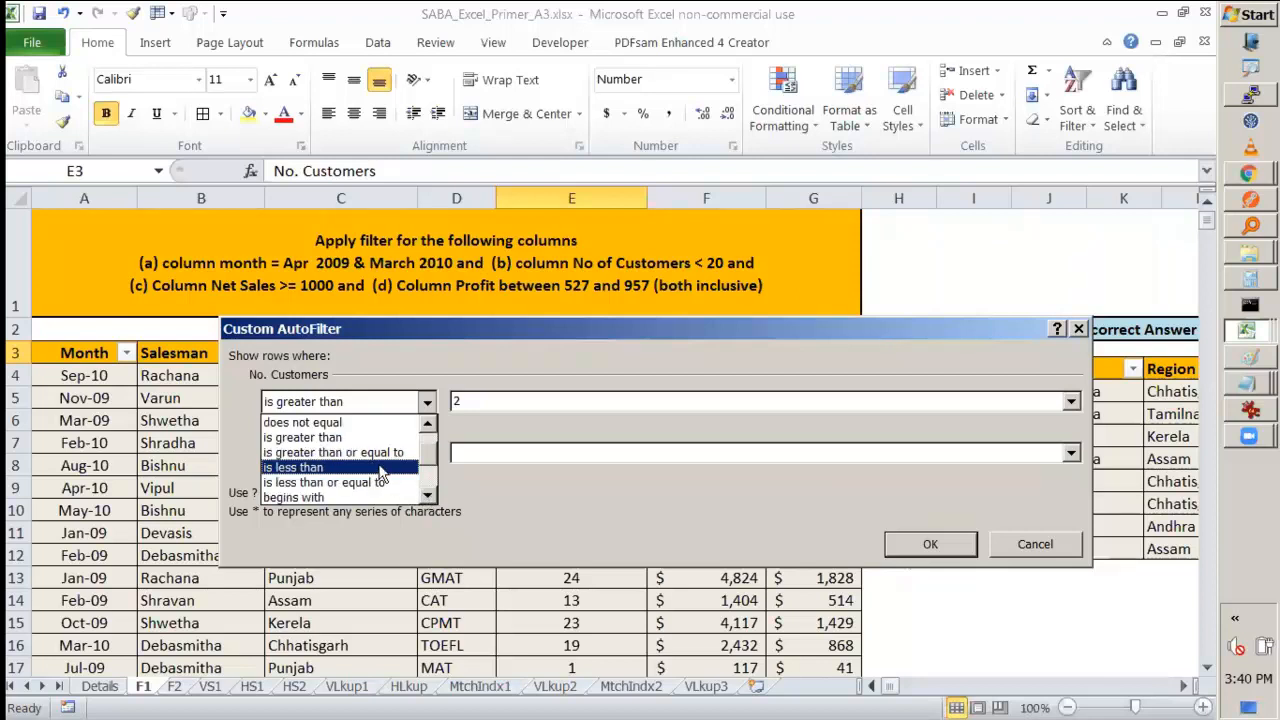
pyautogui.click(427, 495)
pyautogui.click(427, 495)
pyautogui.click(427, 495)
pyautogui.click(427, 495)
pyautogui.click(427, 495)
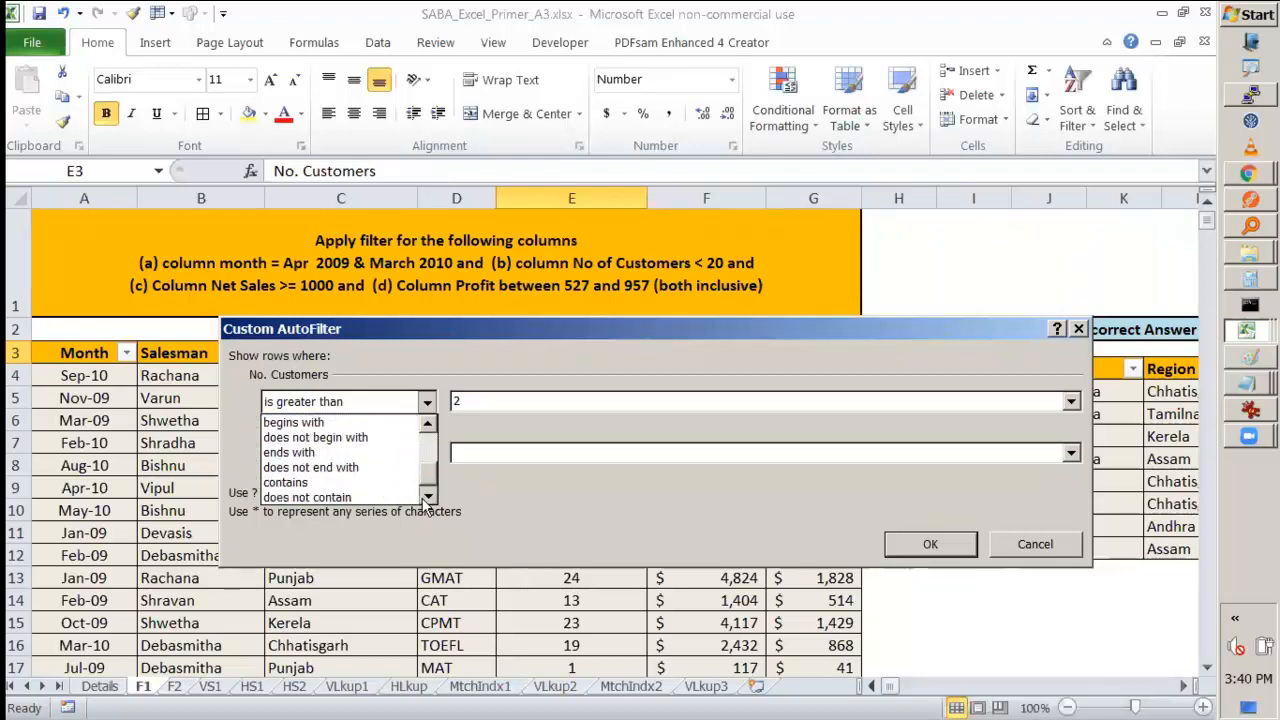
pyautogui.click(483, 401)
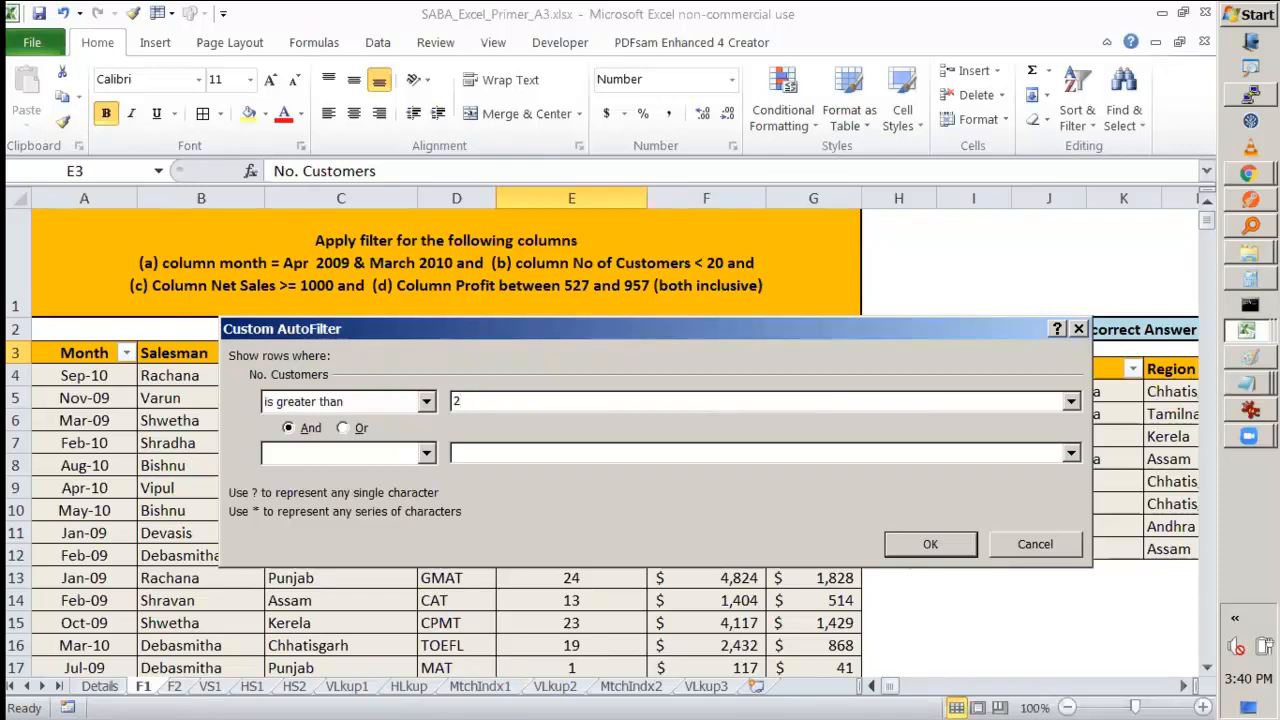
pyautogui.click(930, 548)
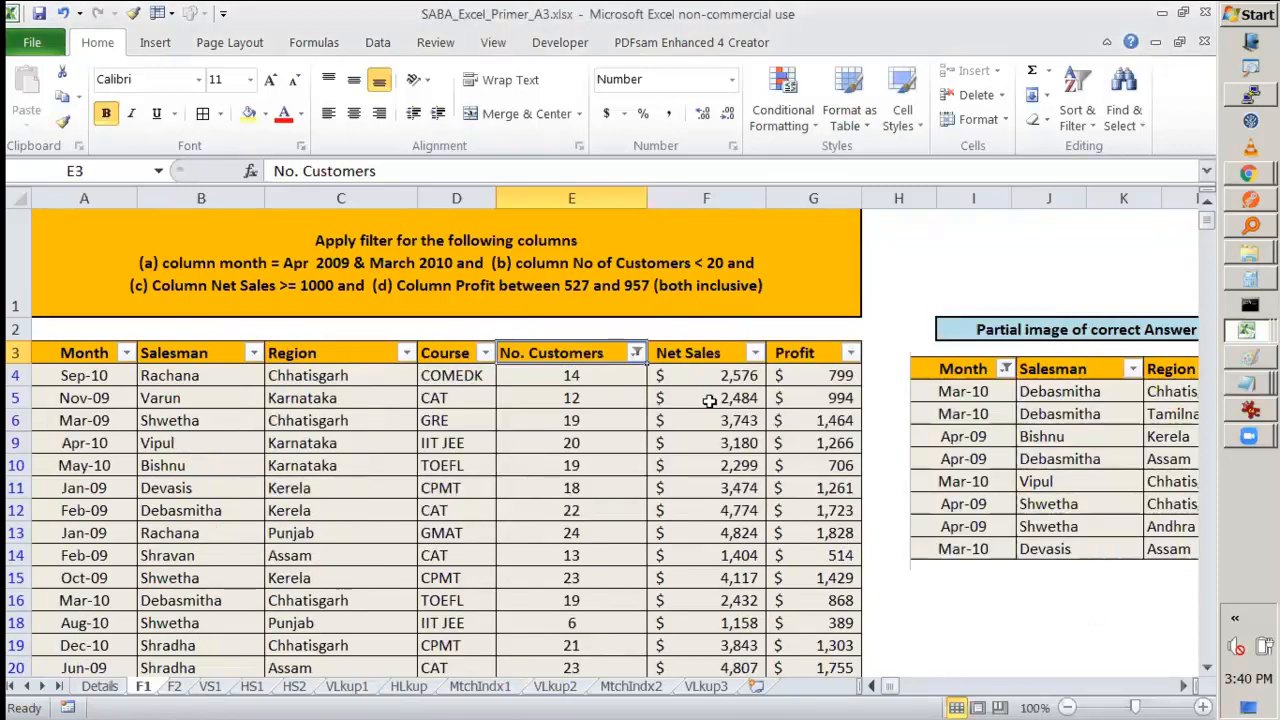
pyautogui.click(786, 481)
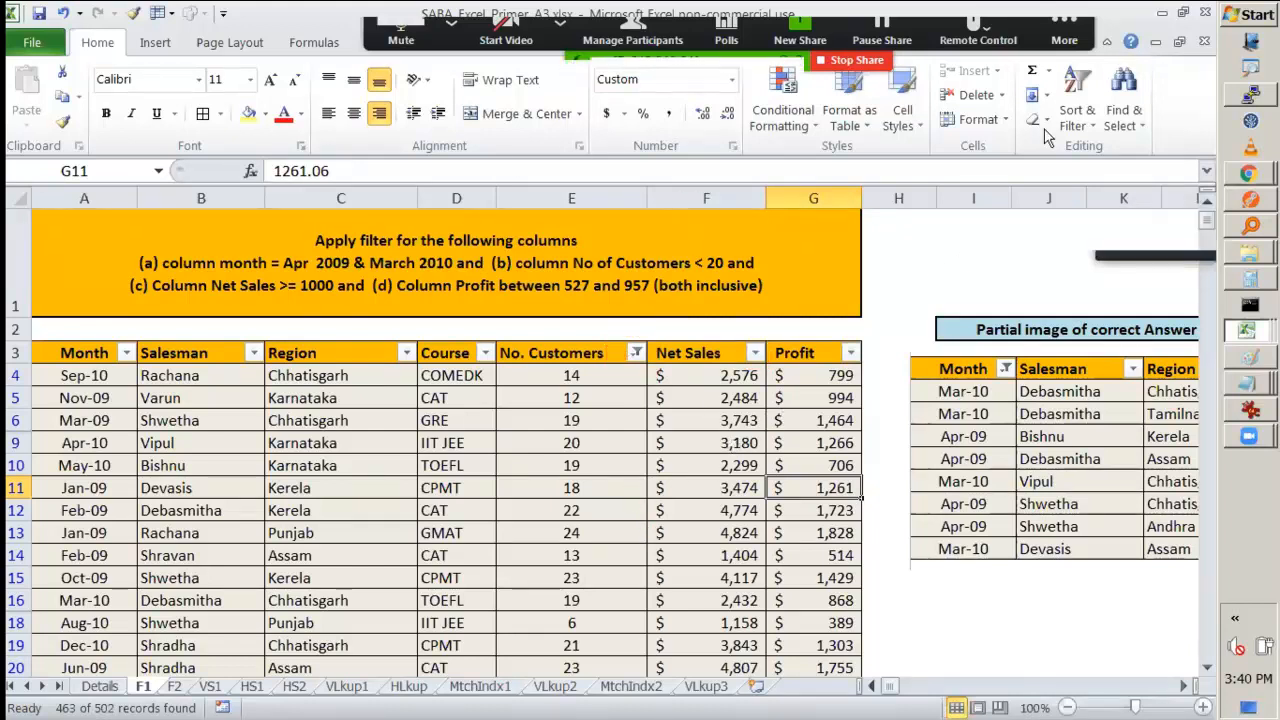
pyautogui.click(1235, 619)
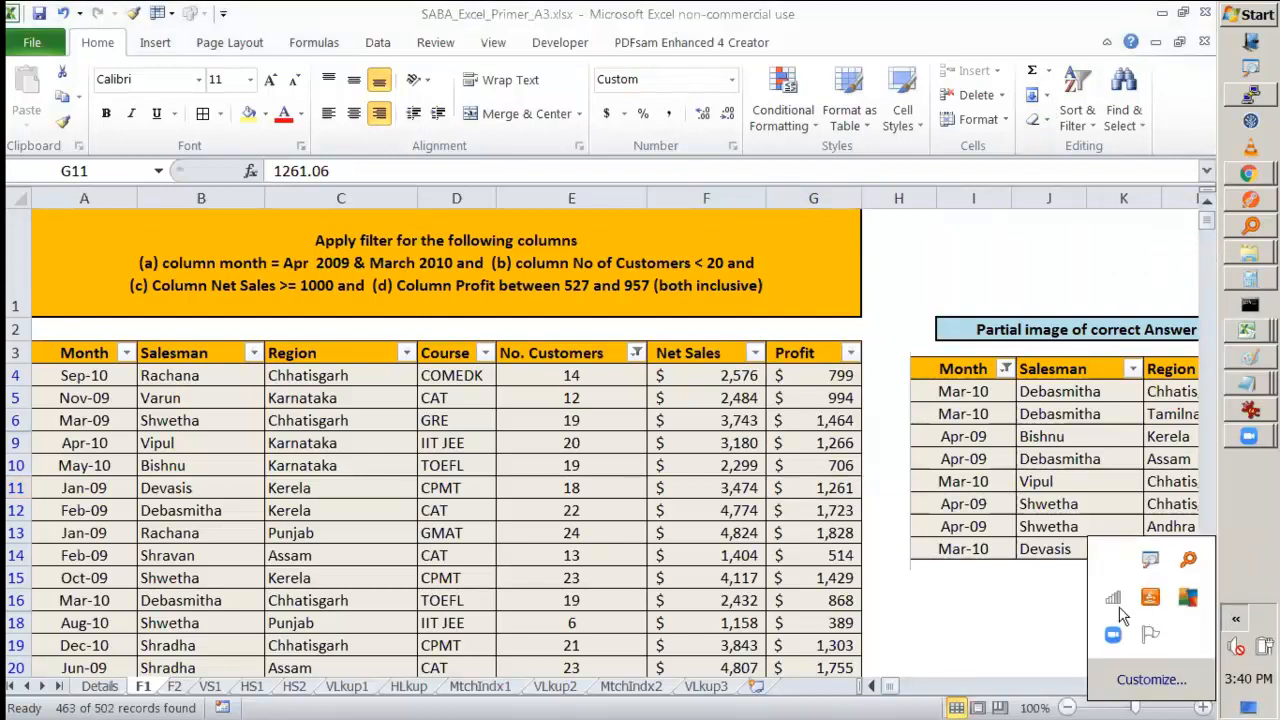
pyautogui.click(562, 462)
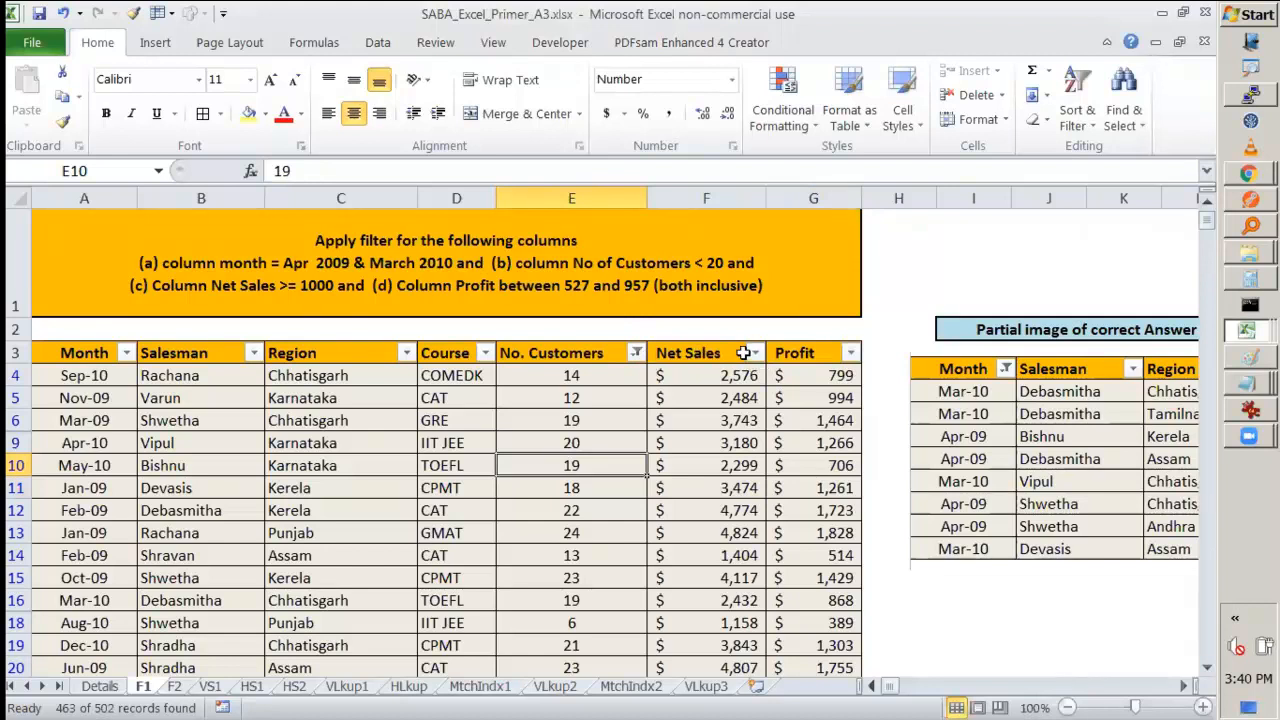
# Step: Filter the Net Sales column to the Above Average values and look over the filtered rows
pyautogui.click(756, 354)
pyautogui.moveTo(596, 452)
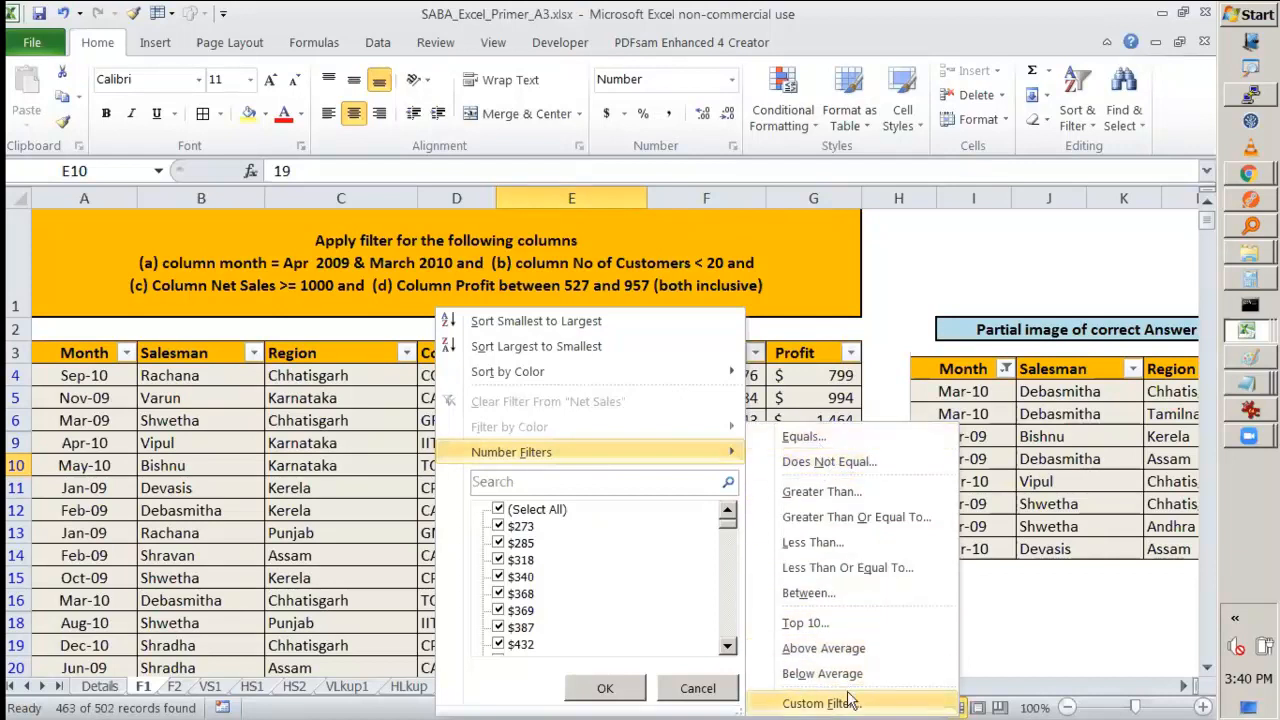
pyautogui.click(843, 648)
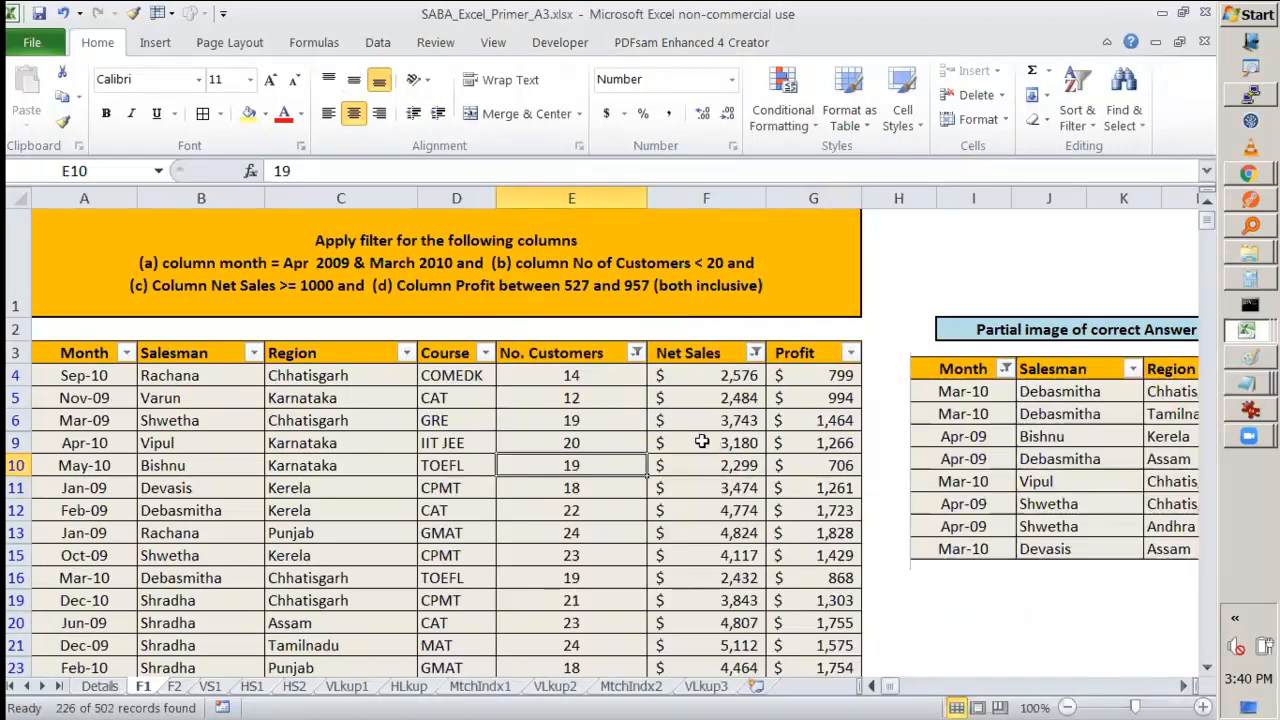
pyautogui.scroll(-5, 700, 440)
pyautogui.scroll(5, 698, 410)
# Step: Select the filtered Net Sales values from F4 to the end of the data and check them with their summary figures
pyautogui.click(696, 375)
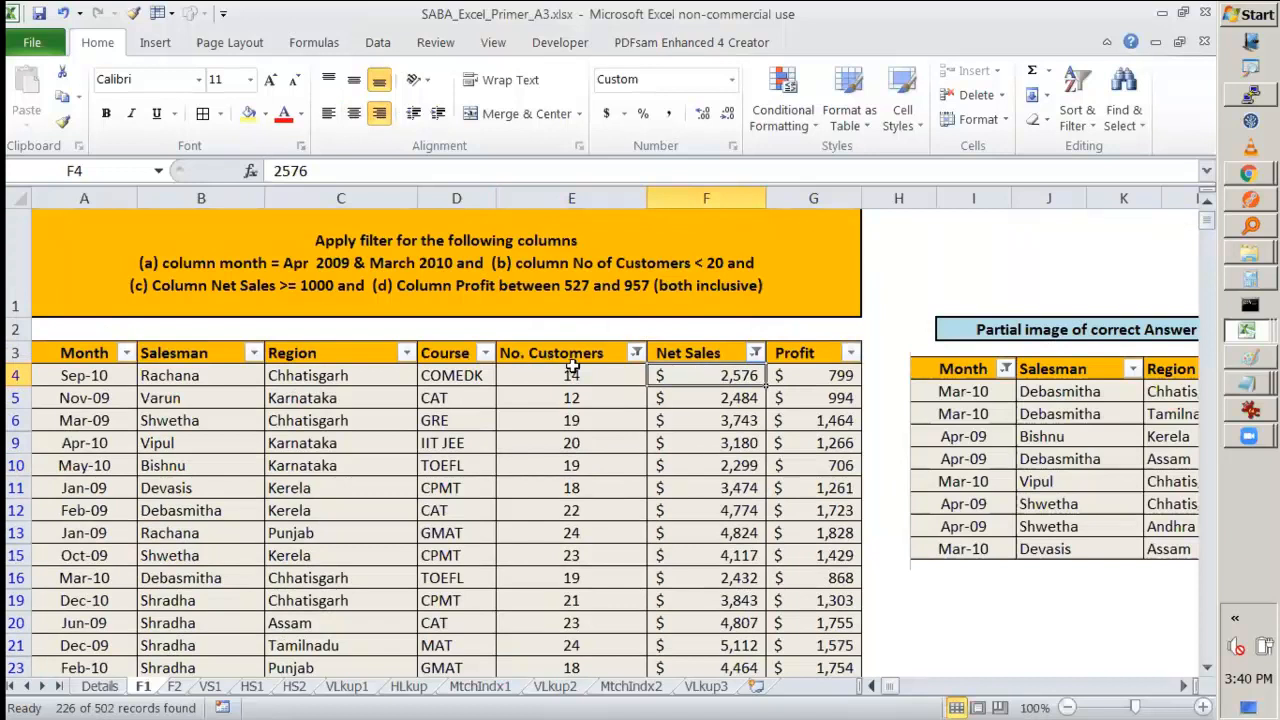
pyautogui.hotkey('ctrl', 'shift', 'Down')
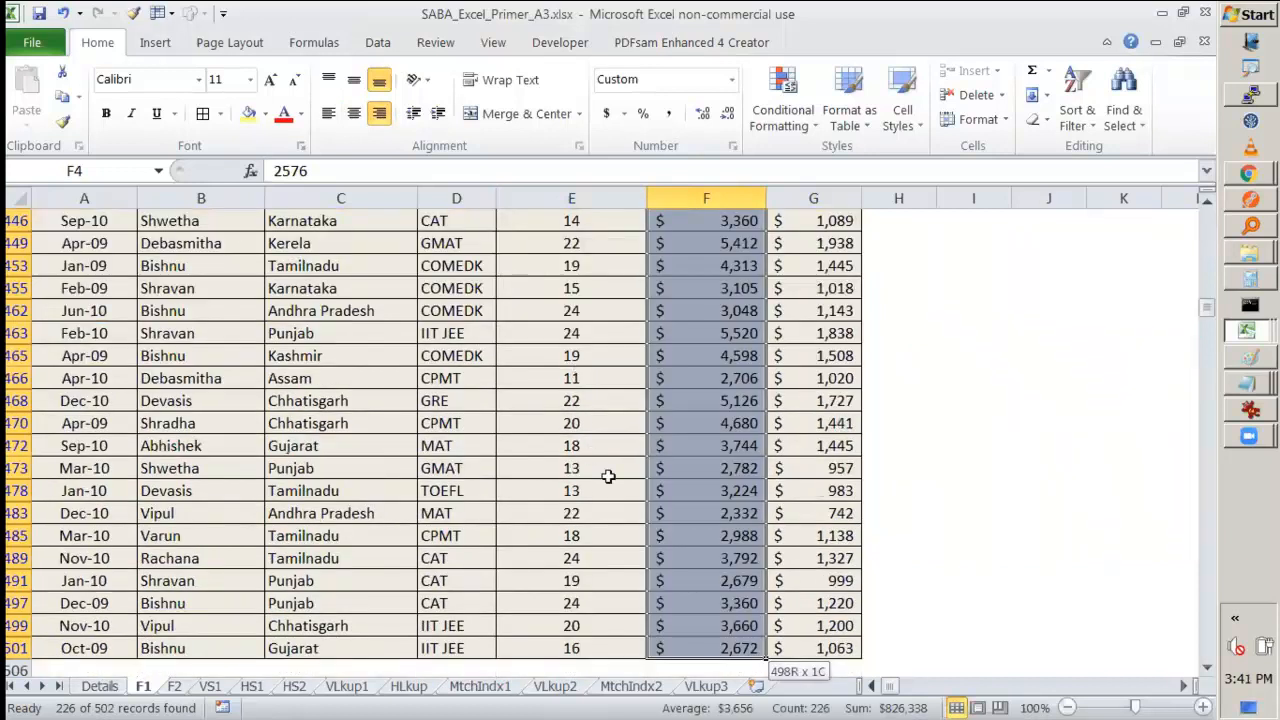
pyautogui.scroll(-1, 606, 477)
pyautogui.scroll(3, 716, 426)
pyautogui.scroll(20, 719, 423)
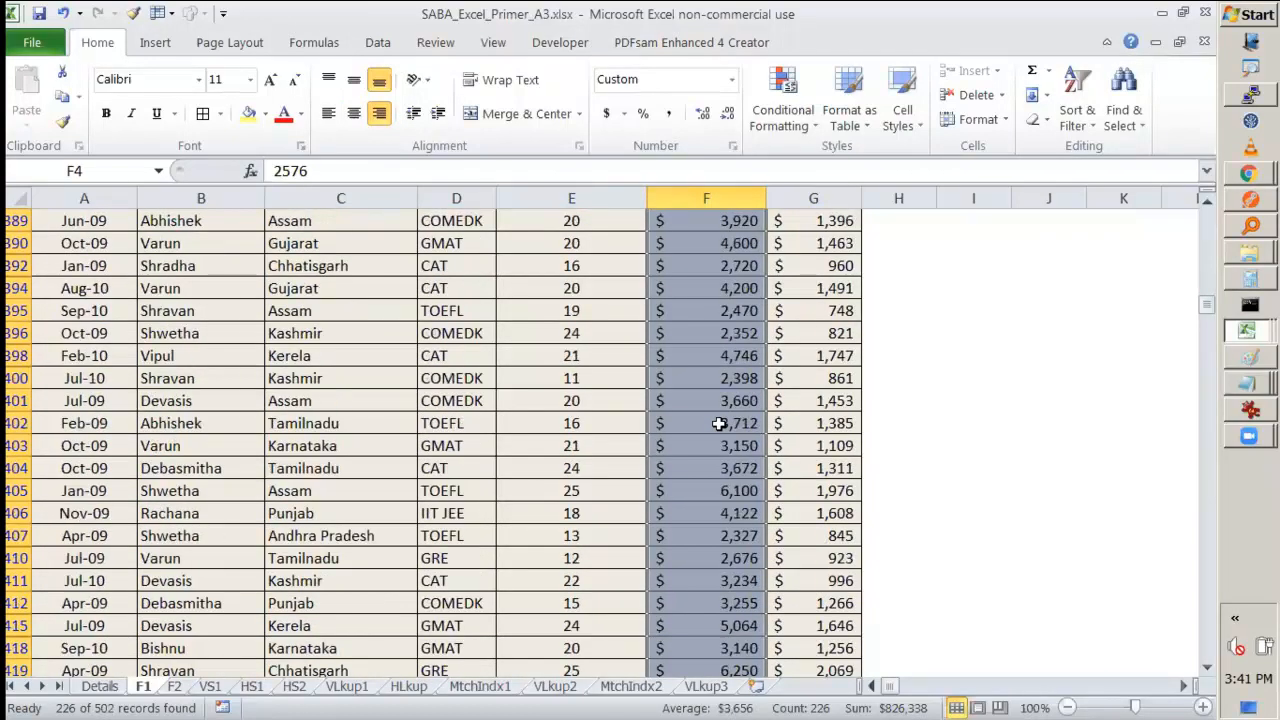
pyautogui.scroll(6, 719, 423)
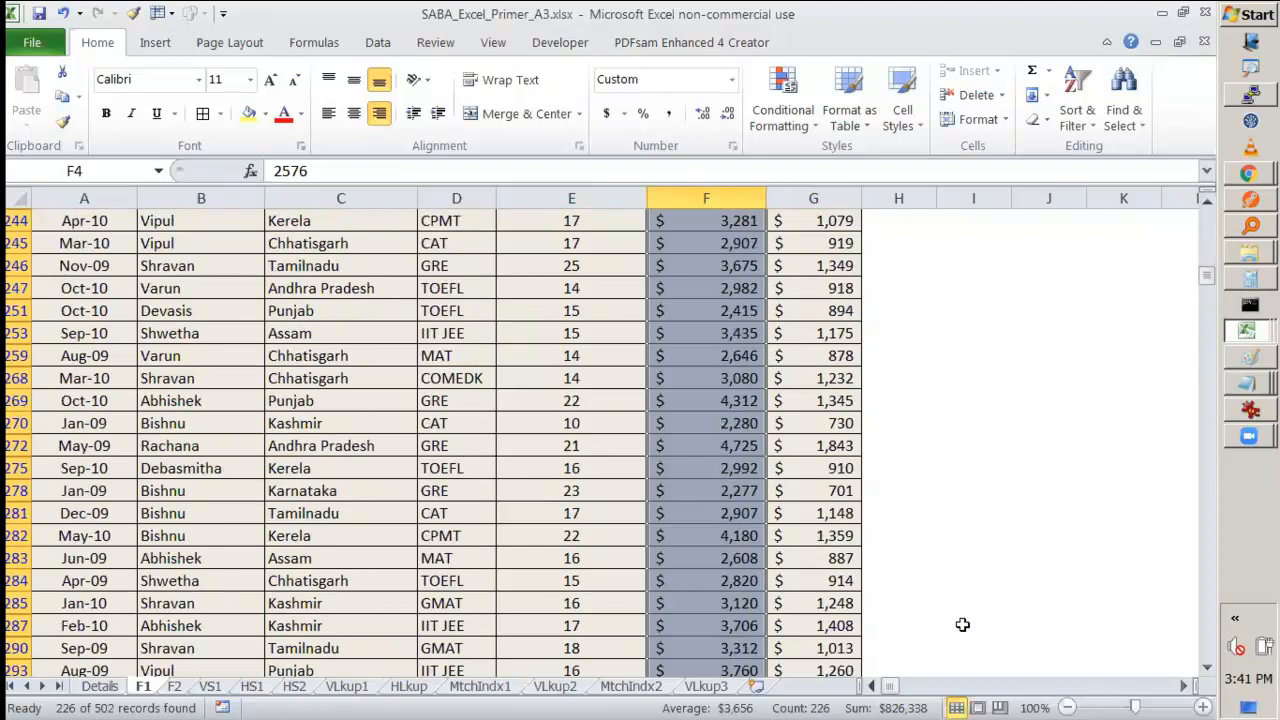
pyautogui.scroll(4, 962, 624)
# Step: Examine the gaps in the row numbering of the filtered table around rows 225 to 231
pyautogui.moveTo(773, 698); pyautogui.dragTo(804, 696)
pyautogui.press('e')
pyautogui.click(600, 338)
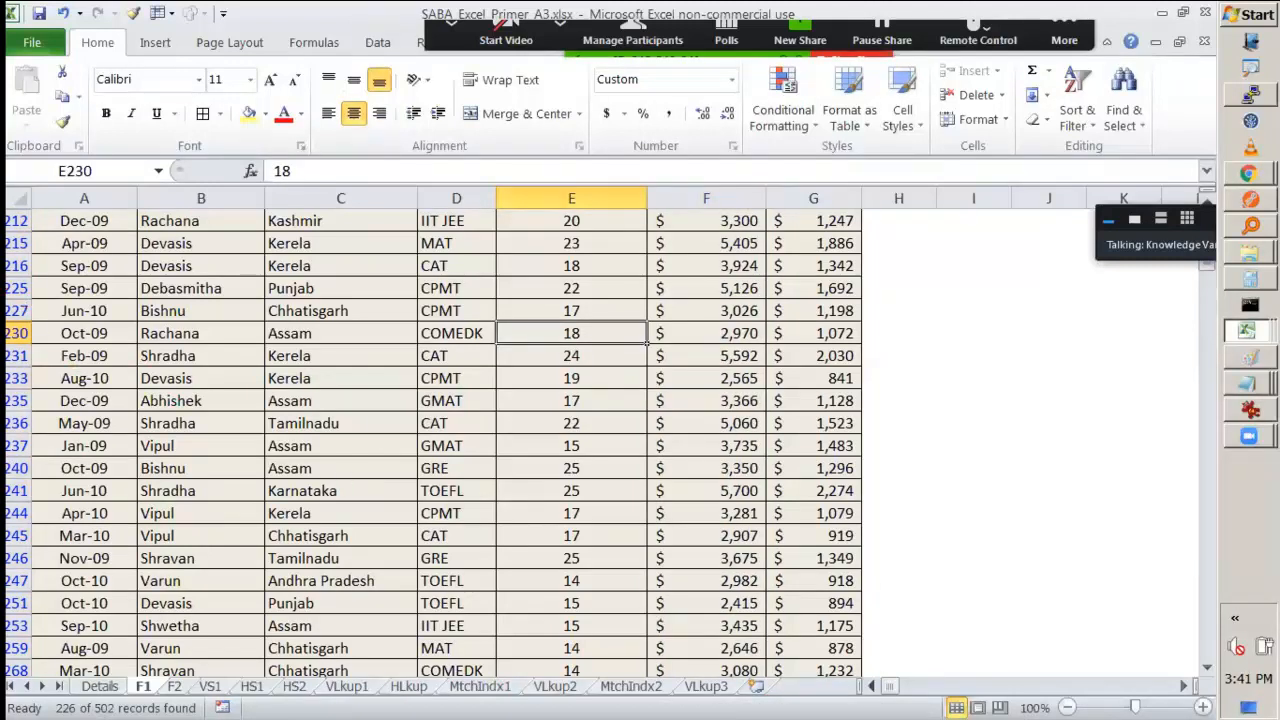
pyautogui.moveTo(45, 378); pyautogui.dragTo(6, 276)
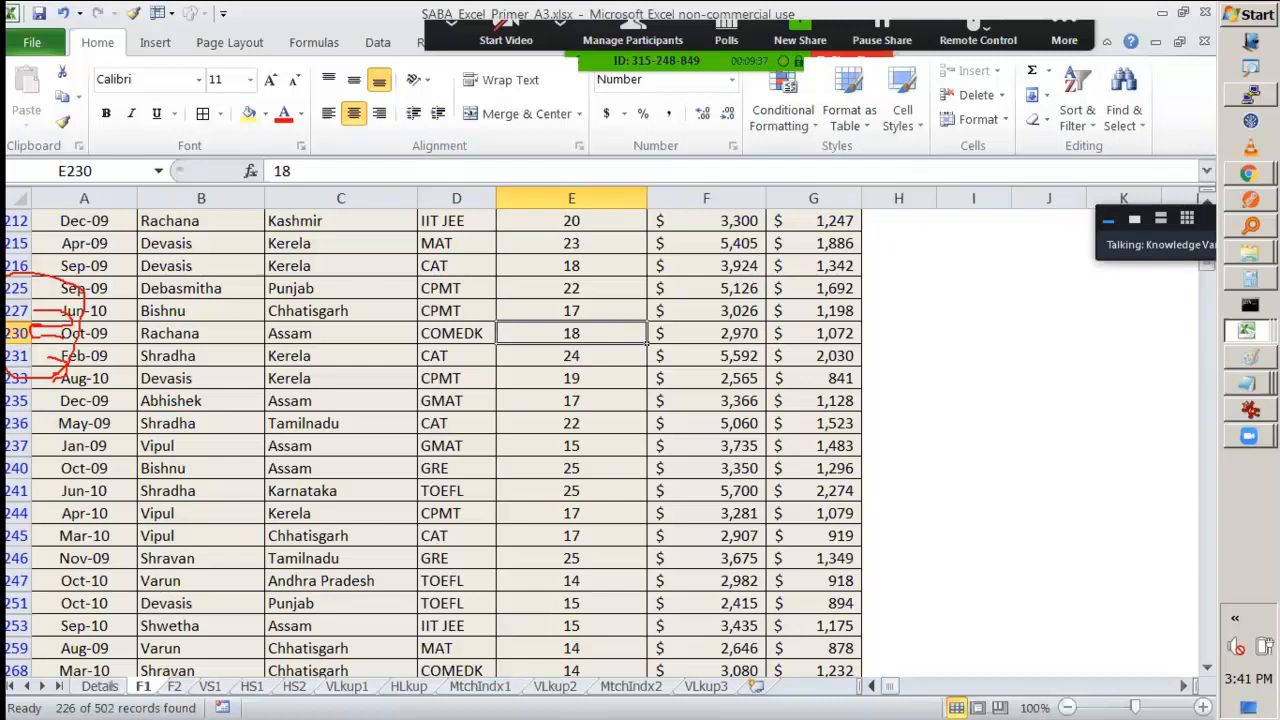
pyautogui.press('Escape')
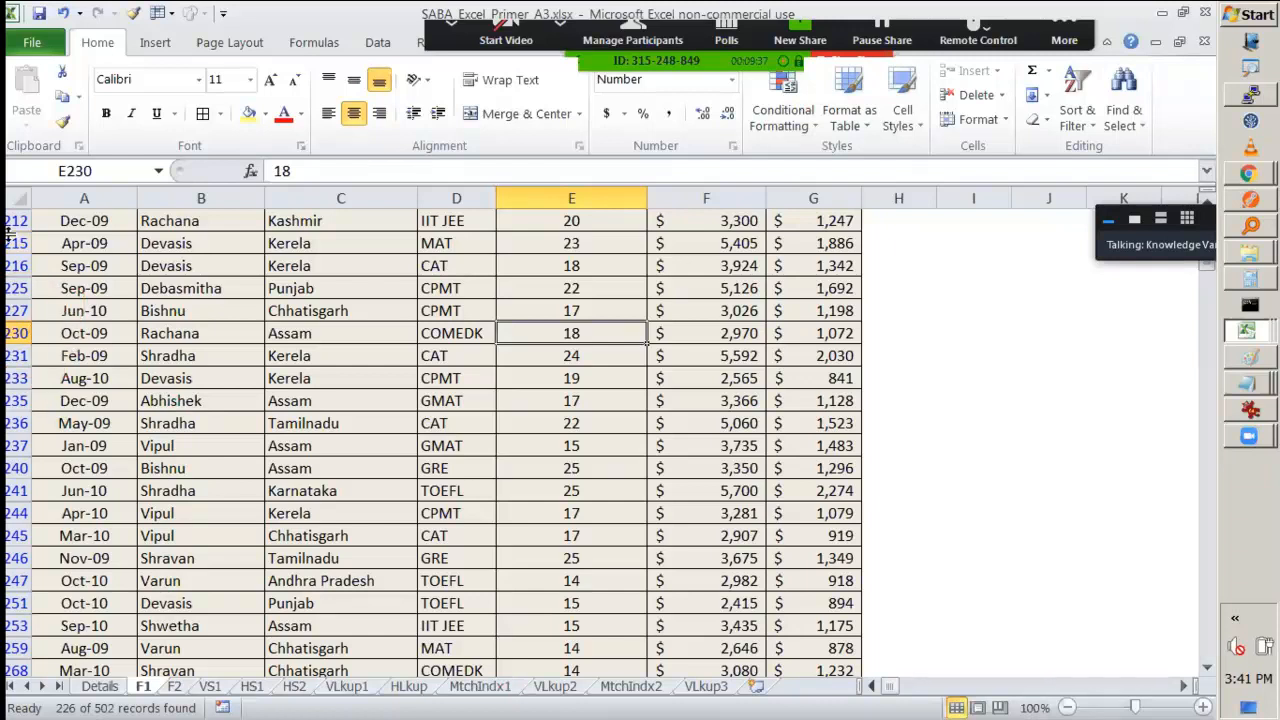
# Step: Unhide the filtered-out row 226 below row 225, undo it, and return to the Salesman heading in B3
pyautogui.doubleClick(20, 300)
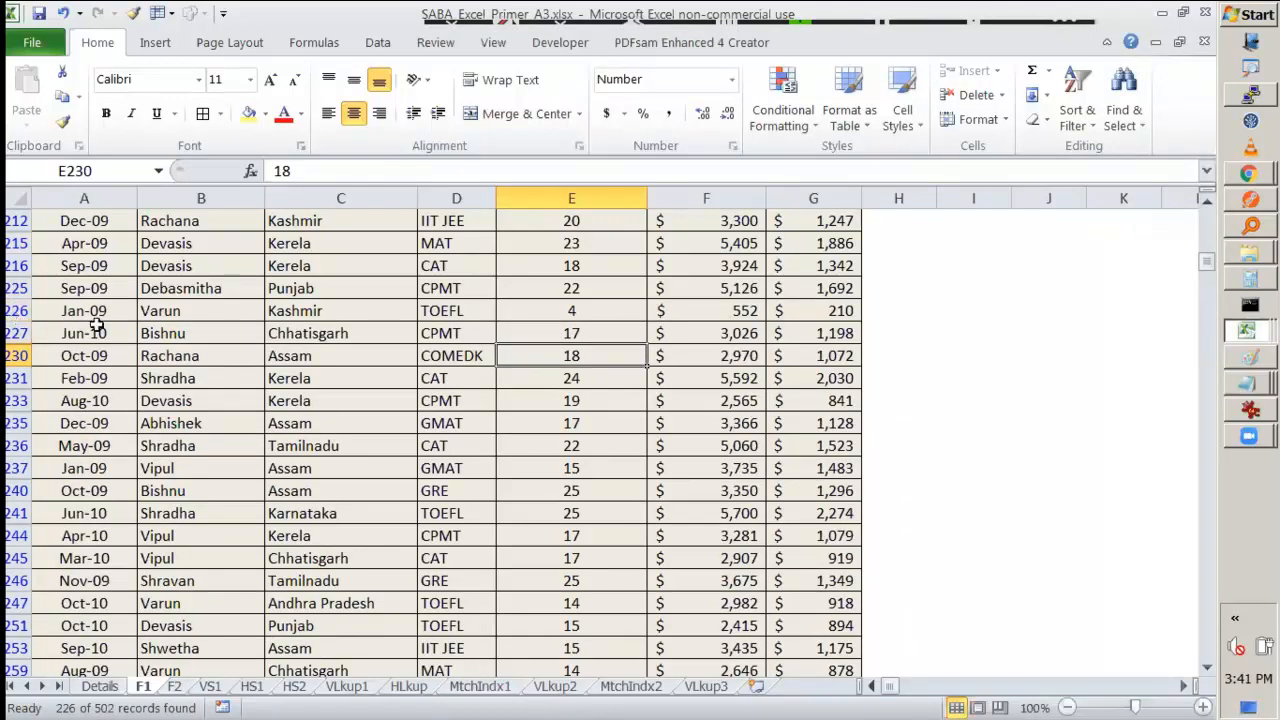
pyautogui.hotkey('ctrl', 'z')
pyautogui.scroll(3, 193, 390)
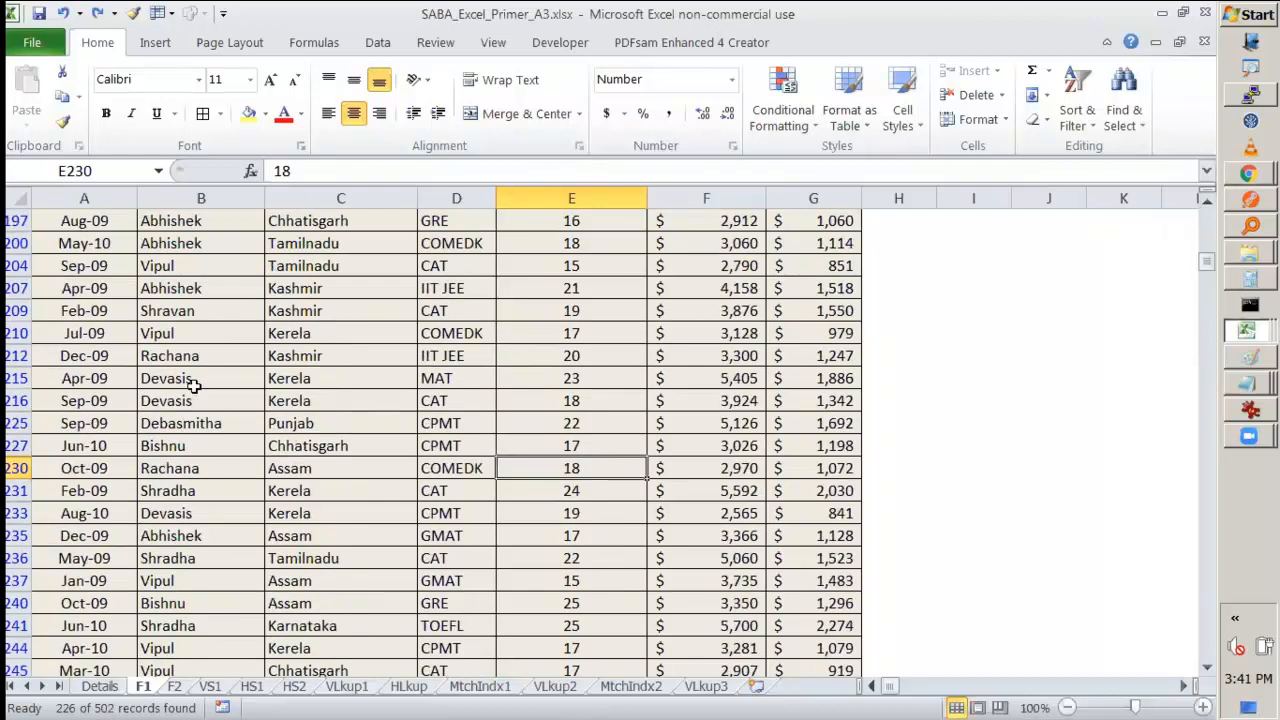
pyautogui.scroll(6, 194, 386)
pyautogui.click(194, 386)
pyautogui.hotkey('ctrl', 'Up')
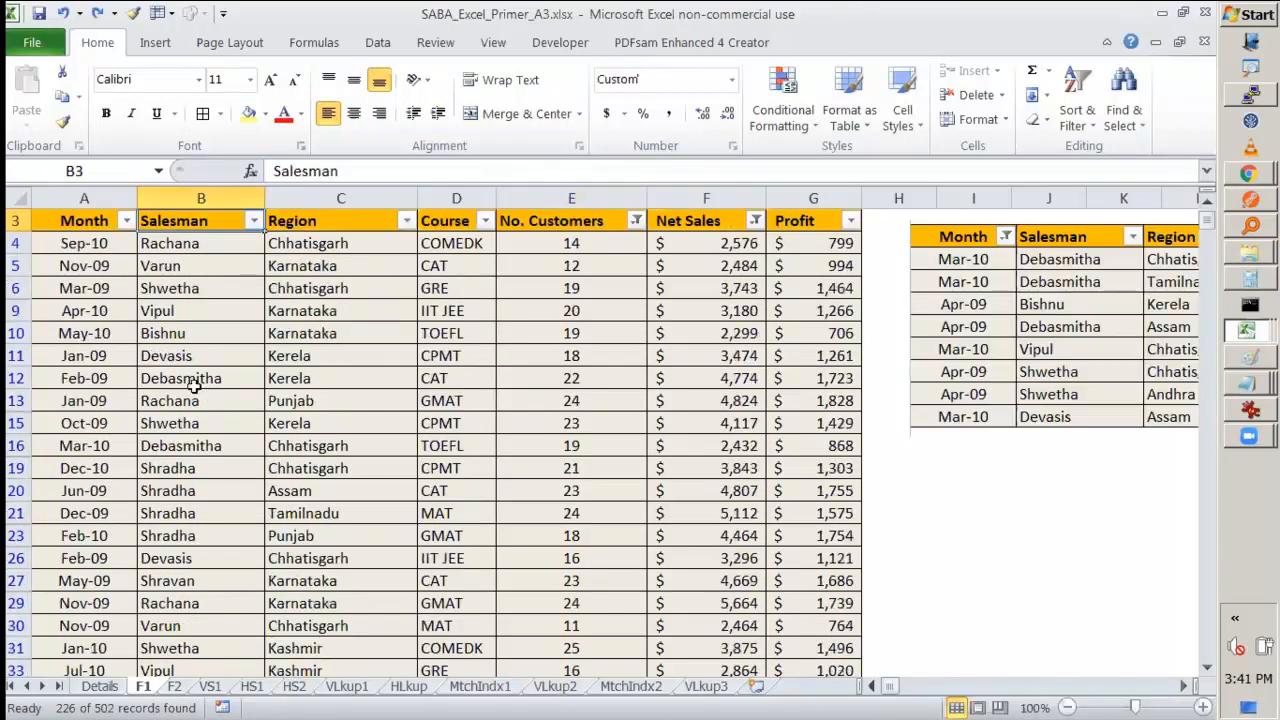
pyautogui.scroll(1, 194, 386)
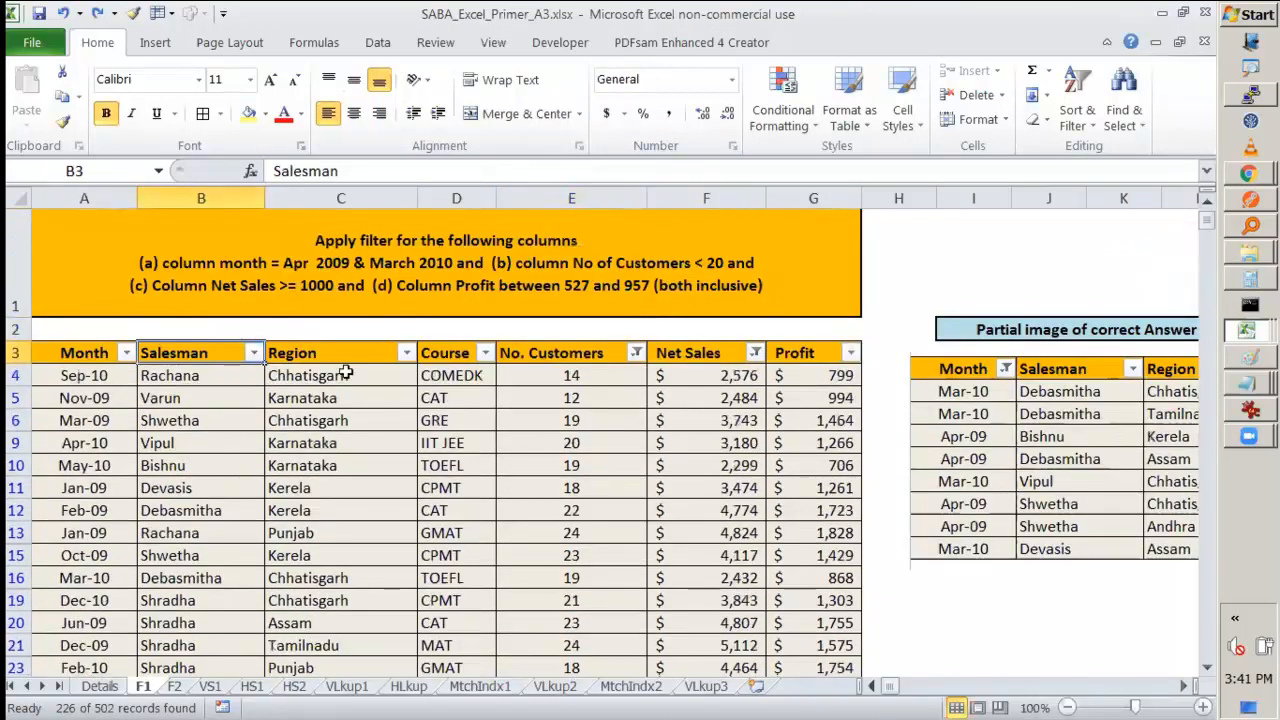
# Step: Compare the filter conditions offered for the No. Customers column with the text filter conditions offered for Salesman
pyautogui.click(637, 353)
pyautogui.click(750, 443)
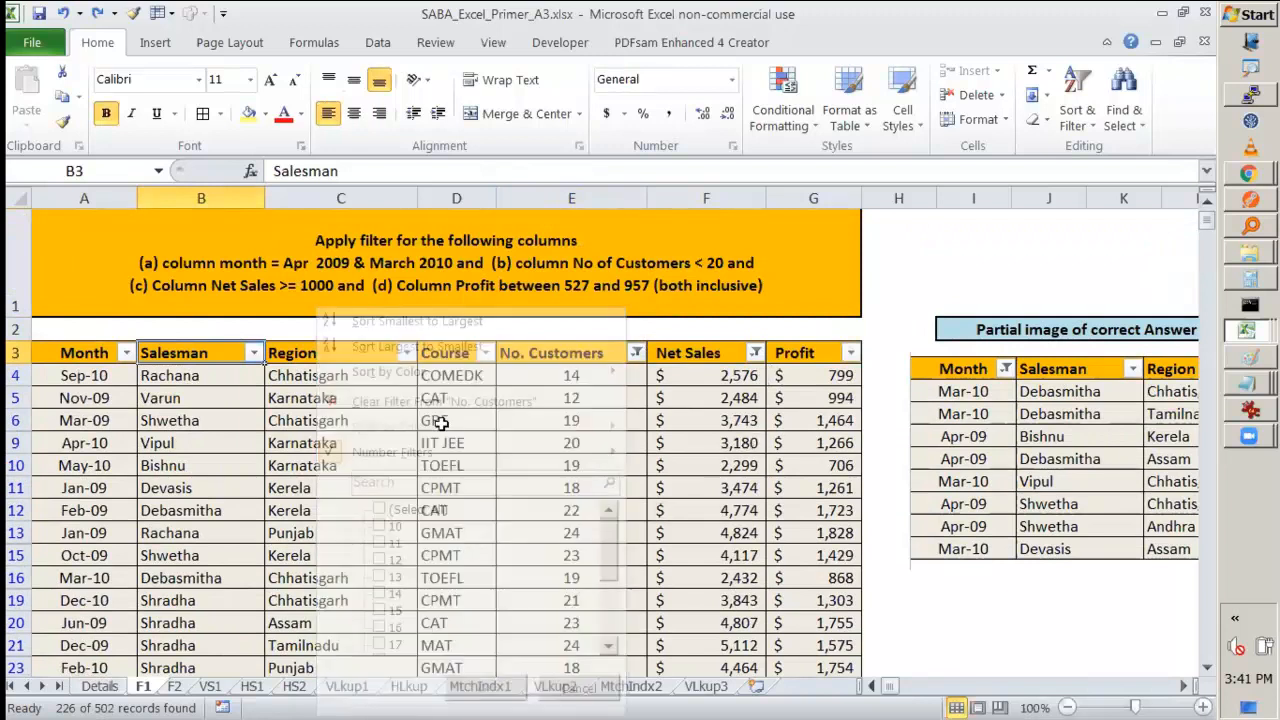
pyautogui.click(253, 353)
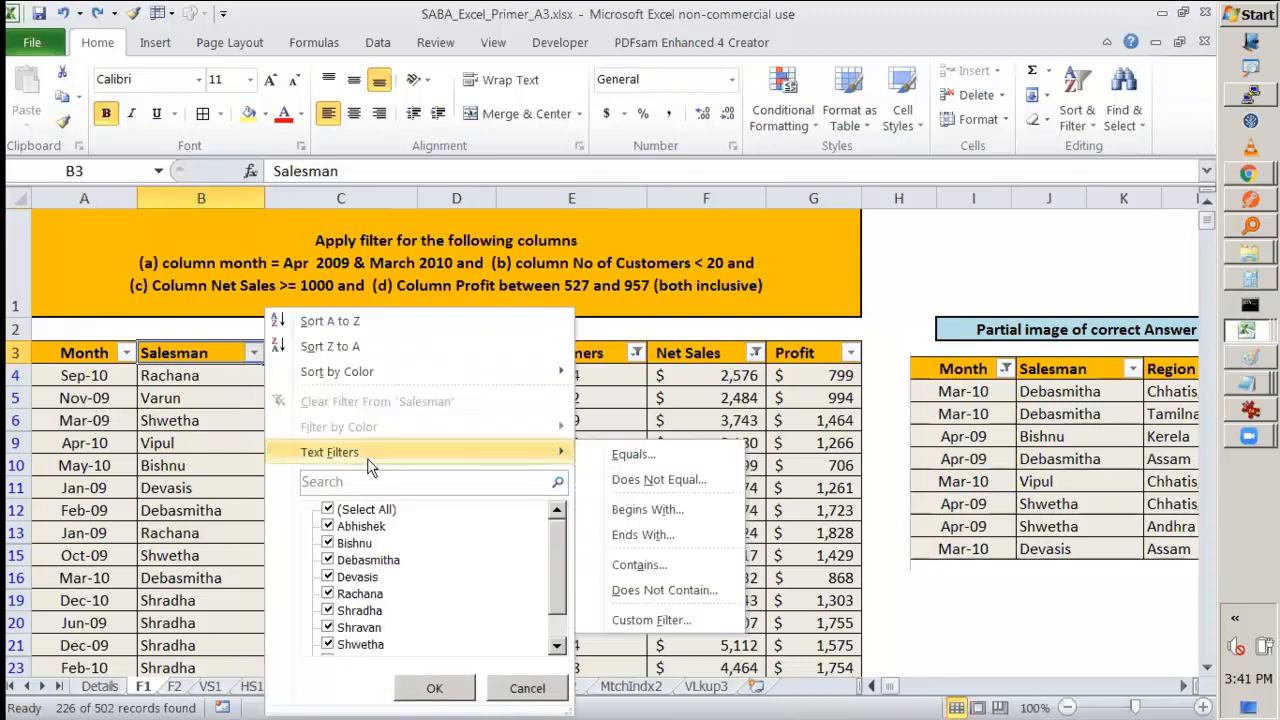
pyautogui.click(200, 390)
pyautogui.click(200, 420)
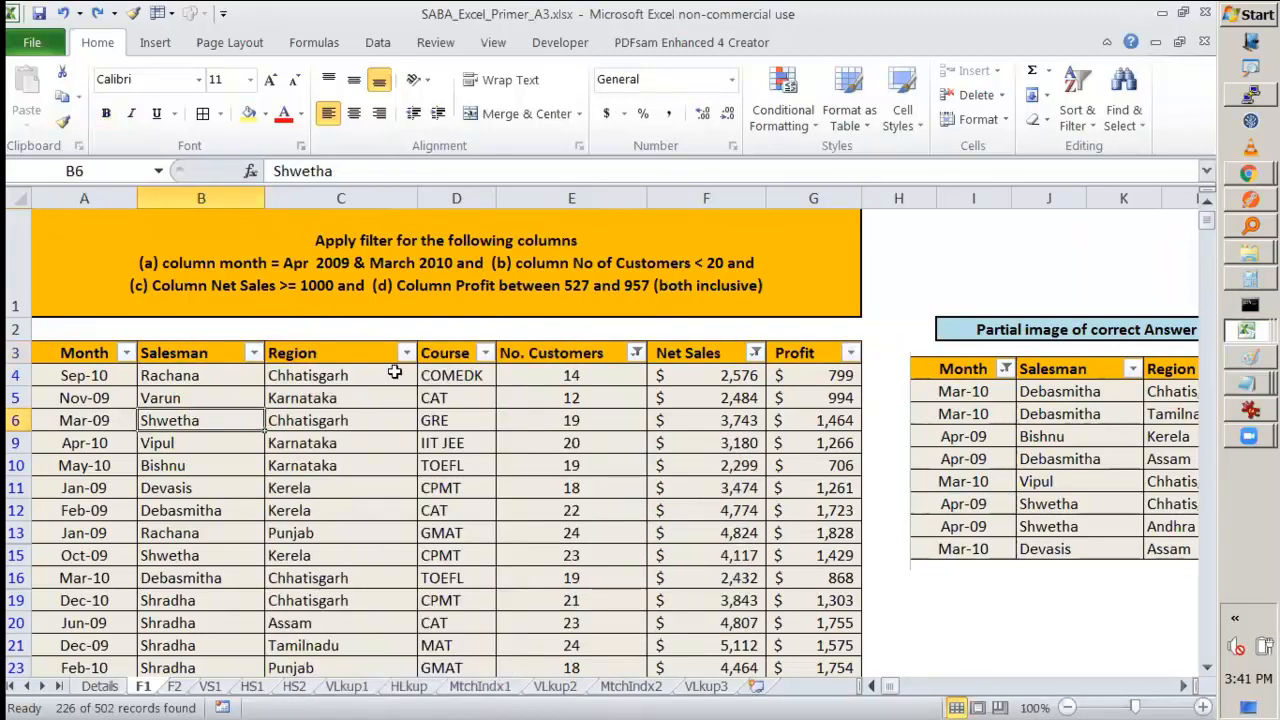
# Step: Examine the number filter conditions of No. Customers, including the Equals condition, alongside the numeric values in that column
pyautogui.click(636, 354)
pyautogui.moveTo(417, 452)
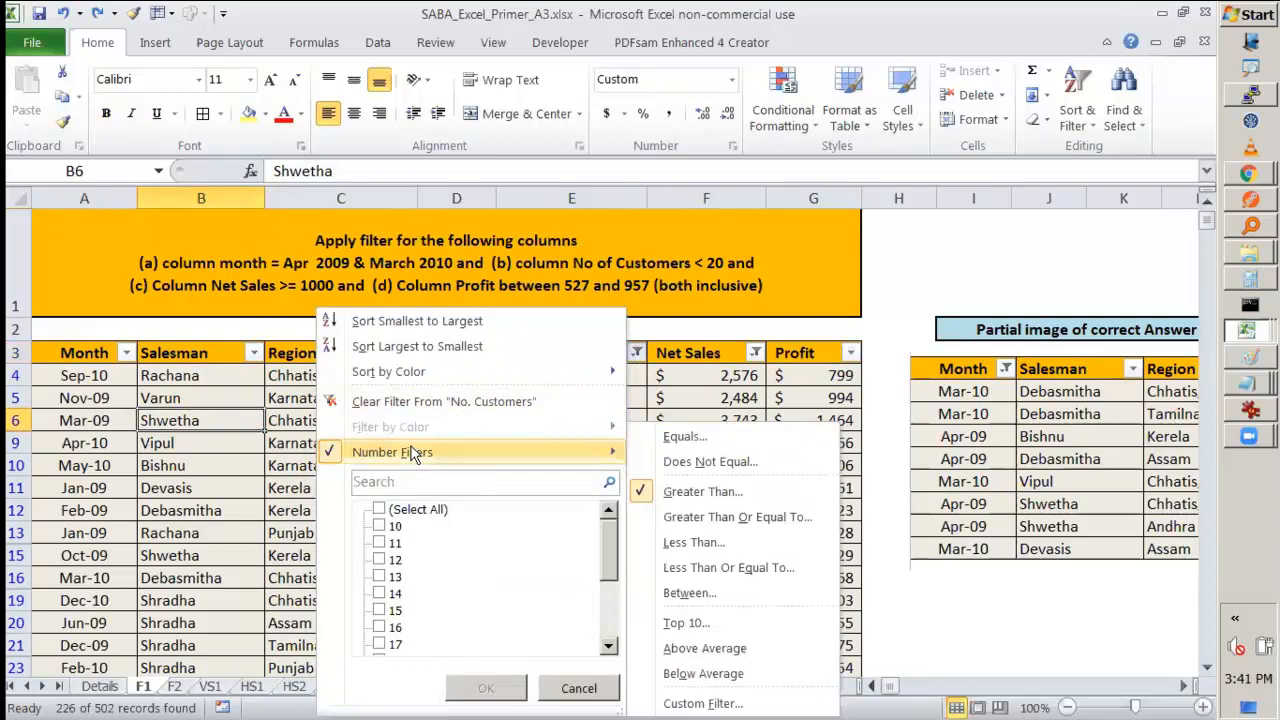
pyautogui.click(685, 436)
pyautogui.click(1062, 552)
pyautogui.click(706, 510)
pyautogui.moveTo(571, 375); pyautogui.dragTo(571, 488)
pyautogui.click(183, 392)
pyautogui.click(172, 352)
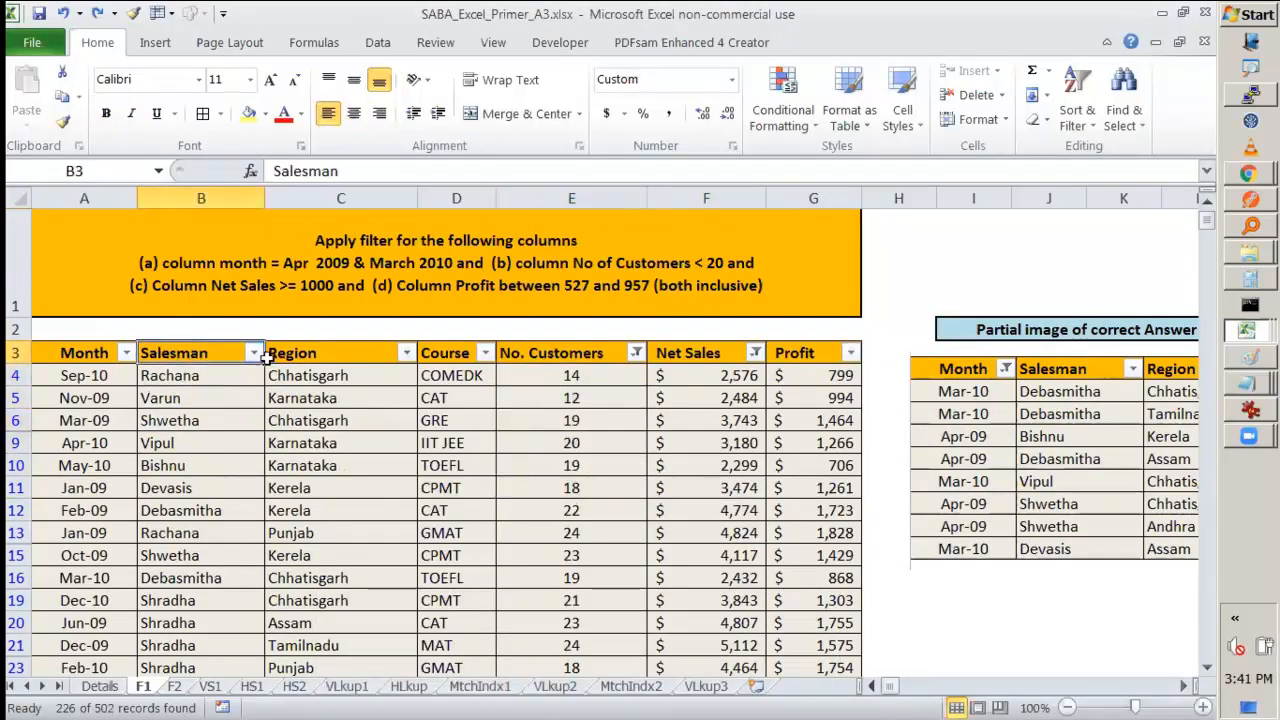
# Step: Examine the text filter conditions of the Salesman column and highlight the salesman entries from B5 to B16
pyautogui.click(254, 353)
pyautogui.moveTo(362, 460)
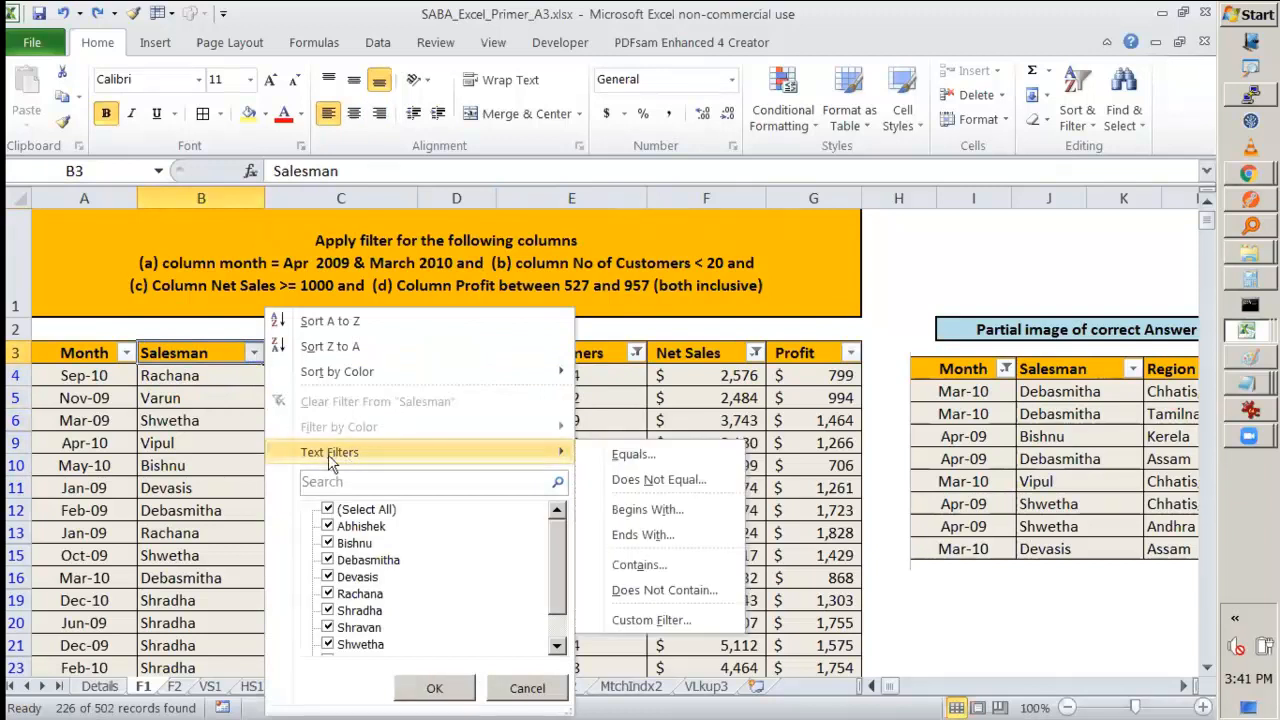
pyautogui.click(218, 448)
pyautogui.moveTo(183, 398); pyautogui.dragTo(175, 577)
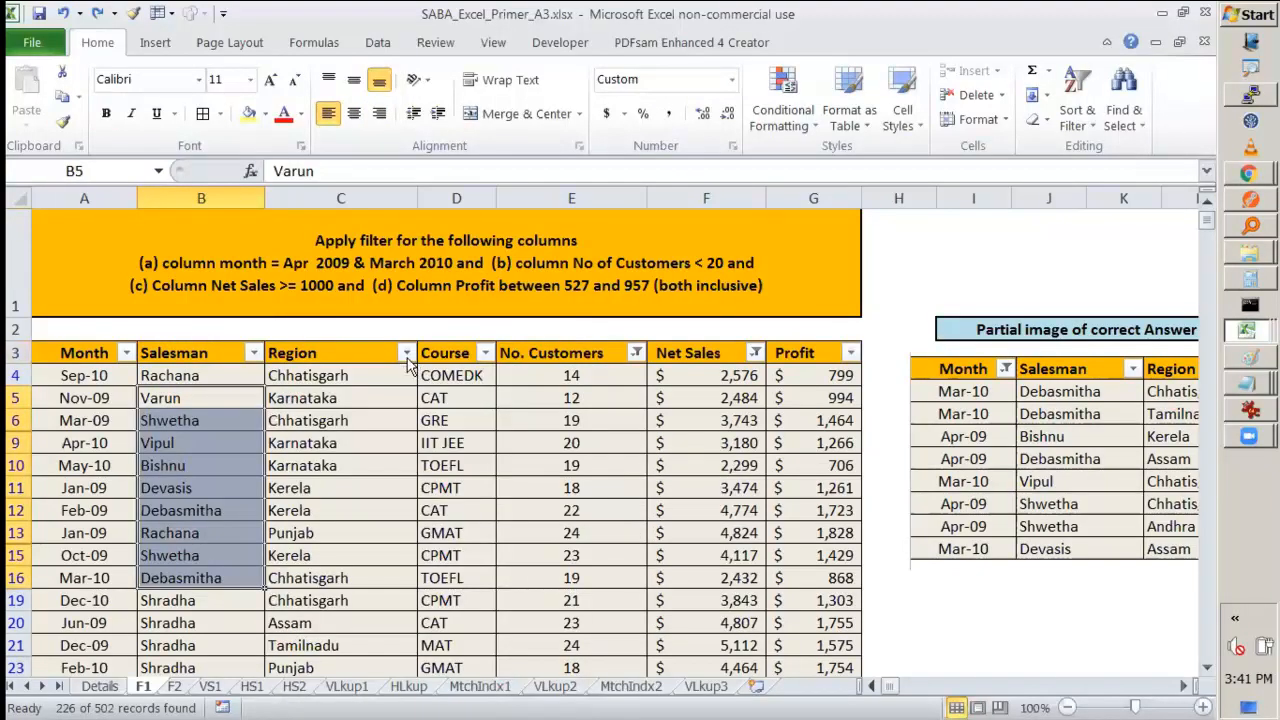
# Step: Compare the filter conditions of the Region, Course and Profit columns and highlight the numeric values in E4:G11
pyautogui.click(406, 353)
pyautogui.moveTo(296, 445)
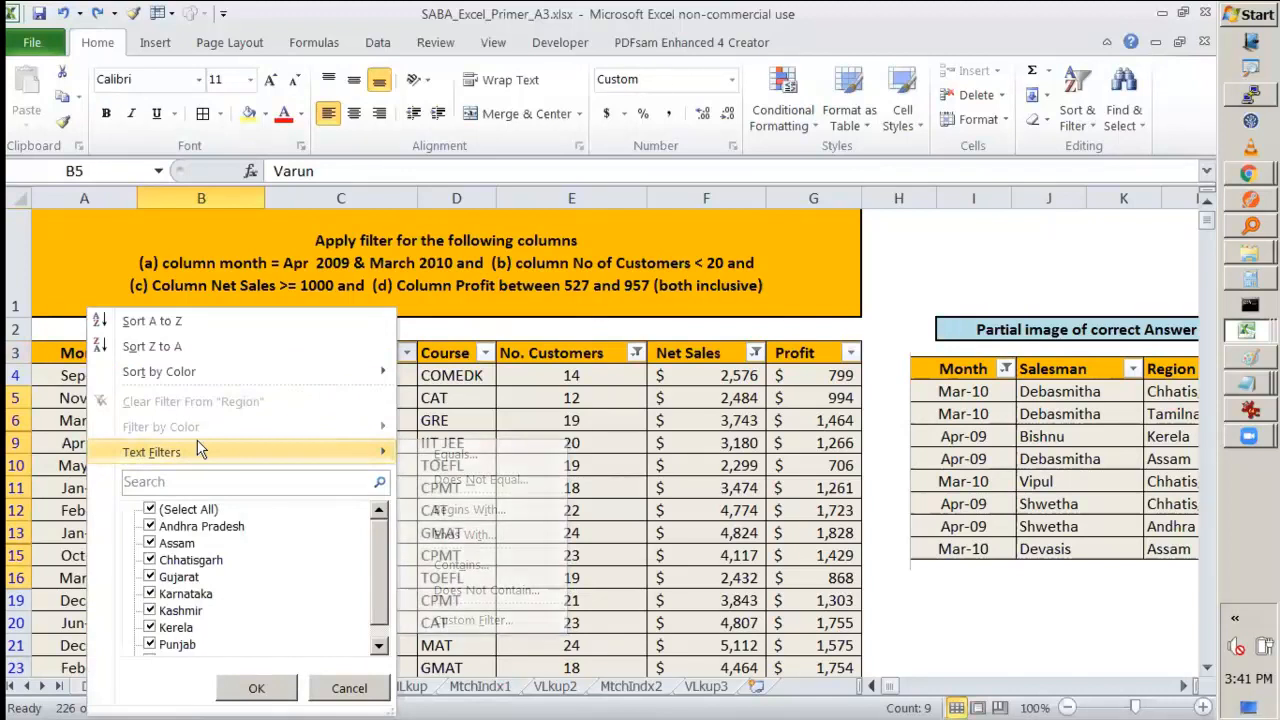
pyautogui.click(488, 353)
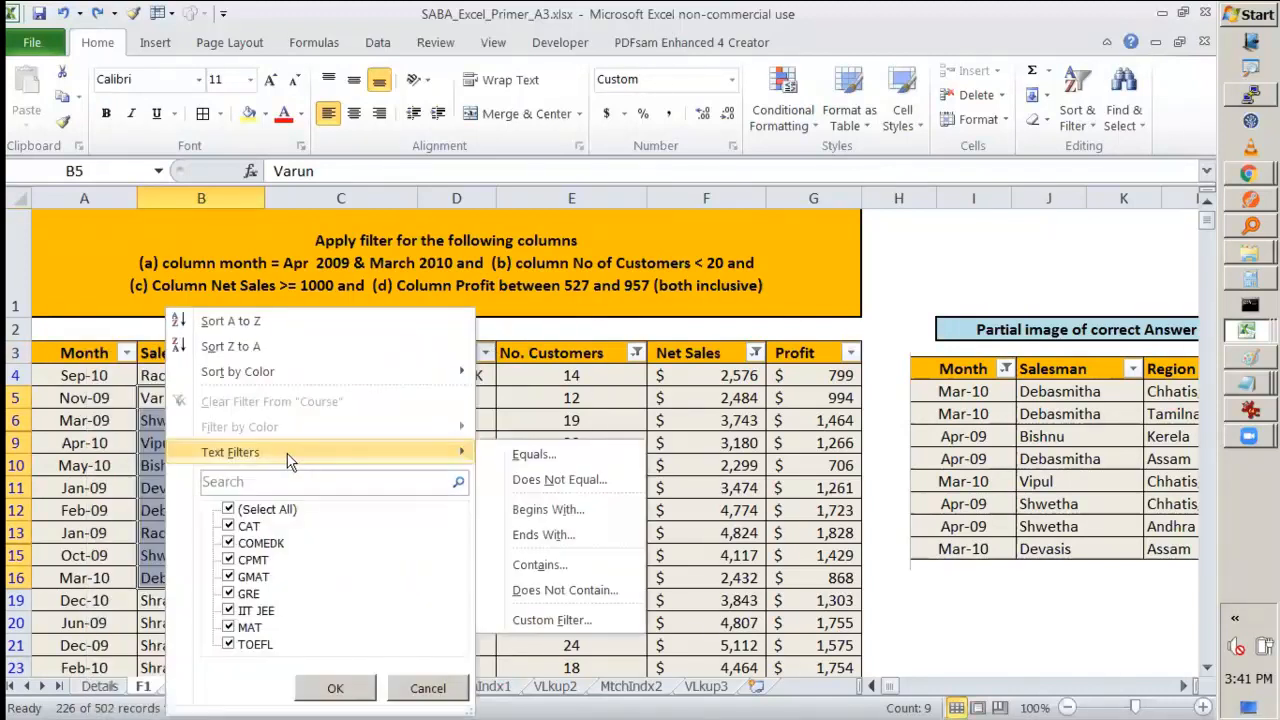
pyautogui.click(848, 353)
pyautogui.click(848, 353)
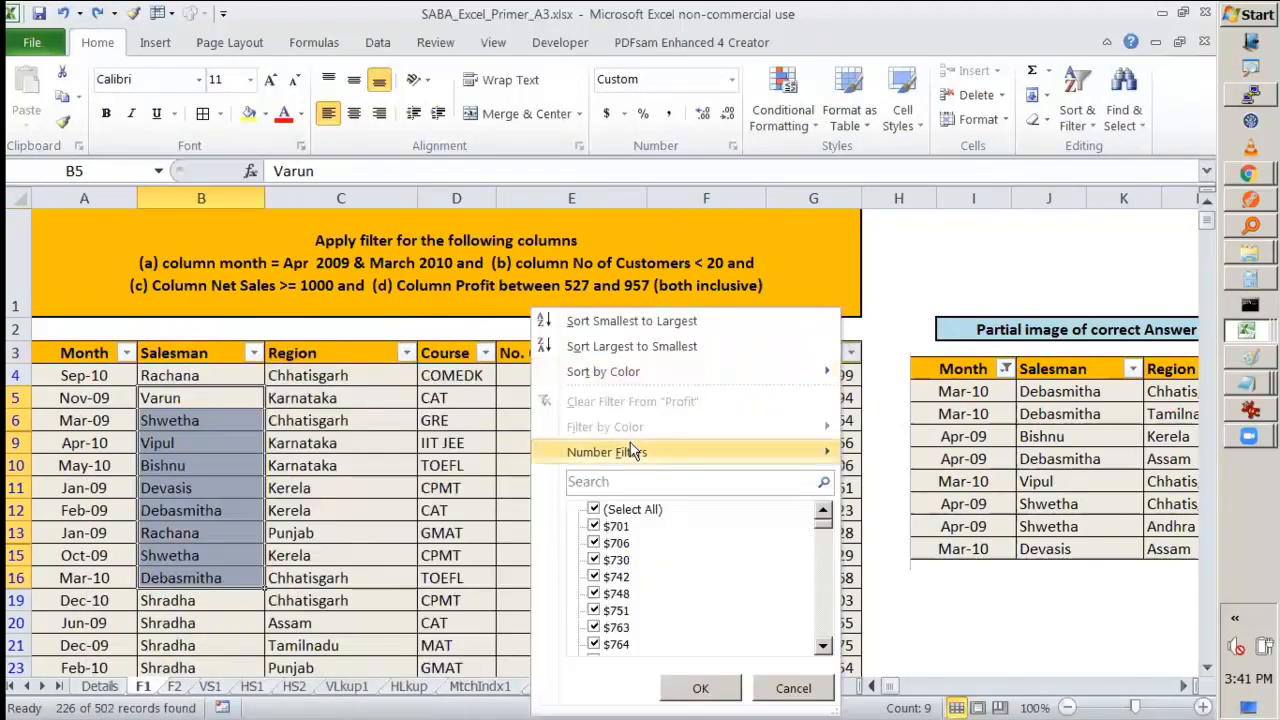
pyautogui.click(632, 452)
pyautogui.moveTo(571, 375); pyautogui.dragTo(800, 488)
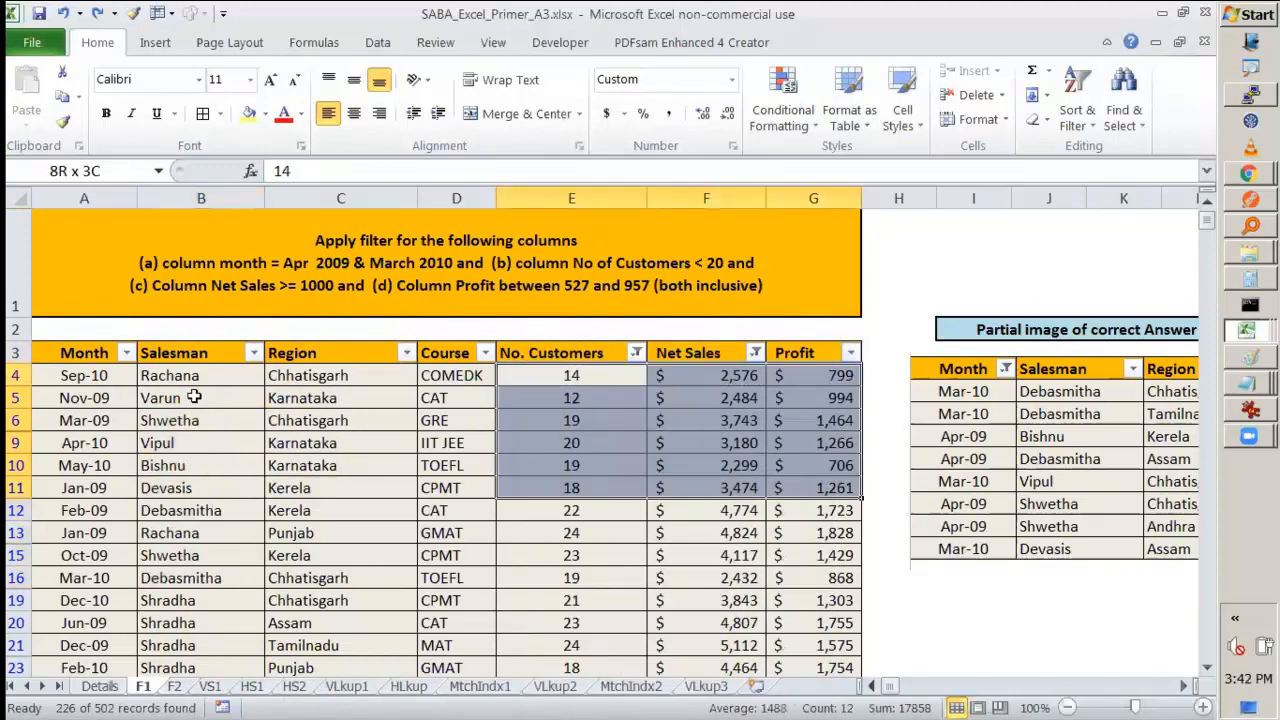
# Step: Highlight the Month values A4:A11, review the date filter conditions and open a custom filter for Month
pyautogui.moveTo(84, 375); pyautogui.dragTo(84, 488)
pyautogui.click(130, 355)
pyautogui.moveTo(200, 457)
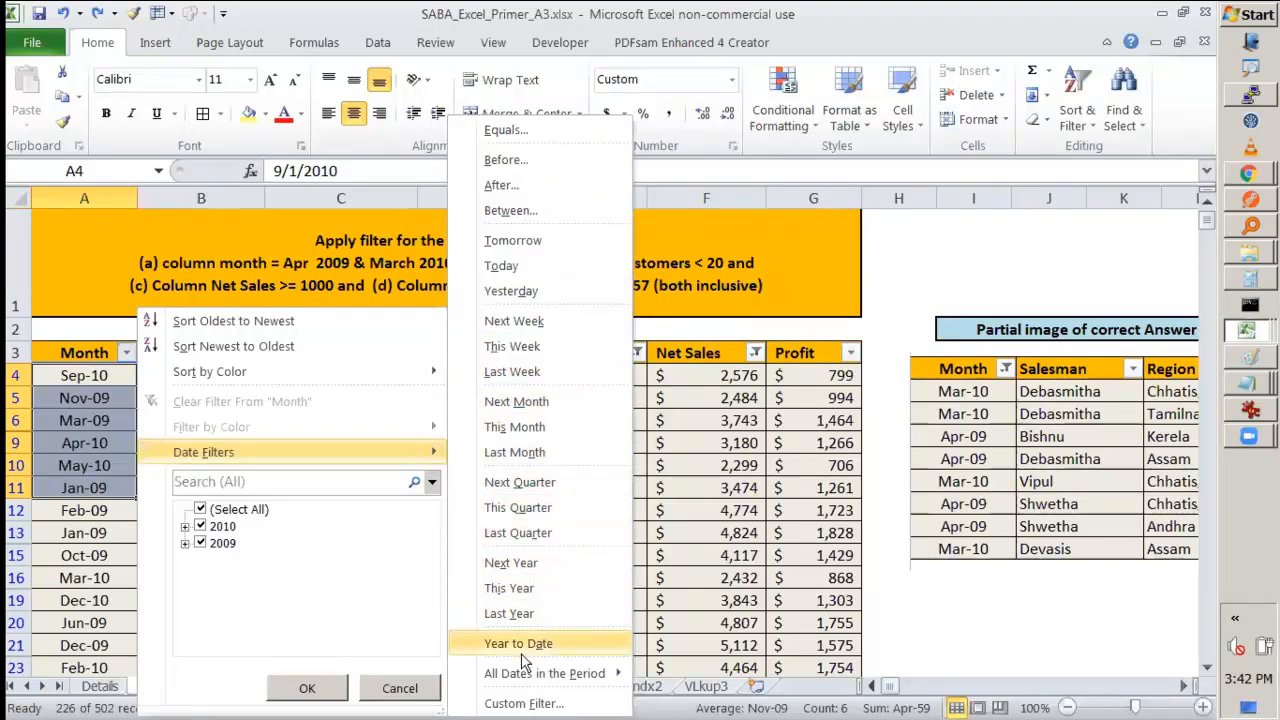
pyautogui.click(524, 703)
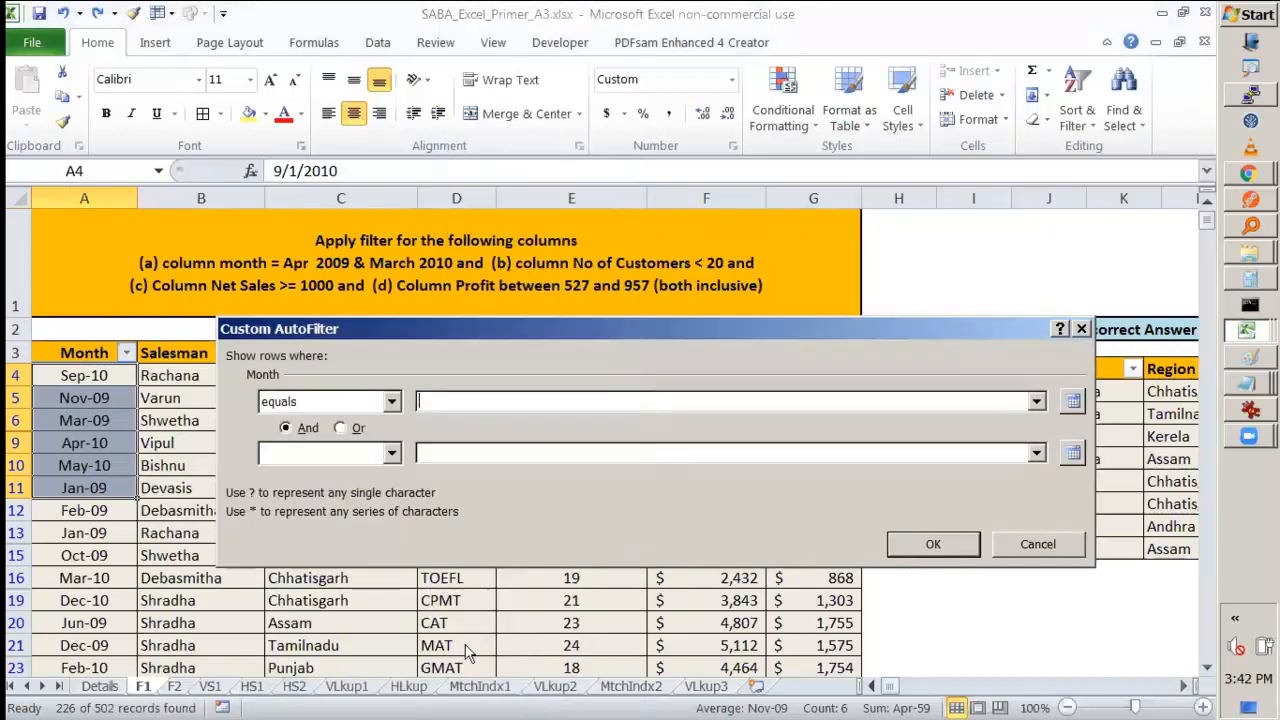
# Step: Look through the comparison operators available in the custom Month filter and leave it without applying a condition
pyautogui.click(392, 402)
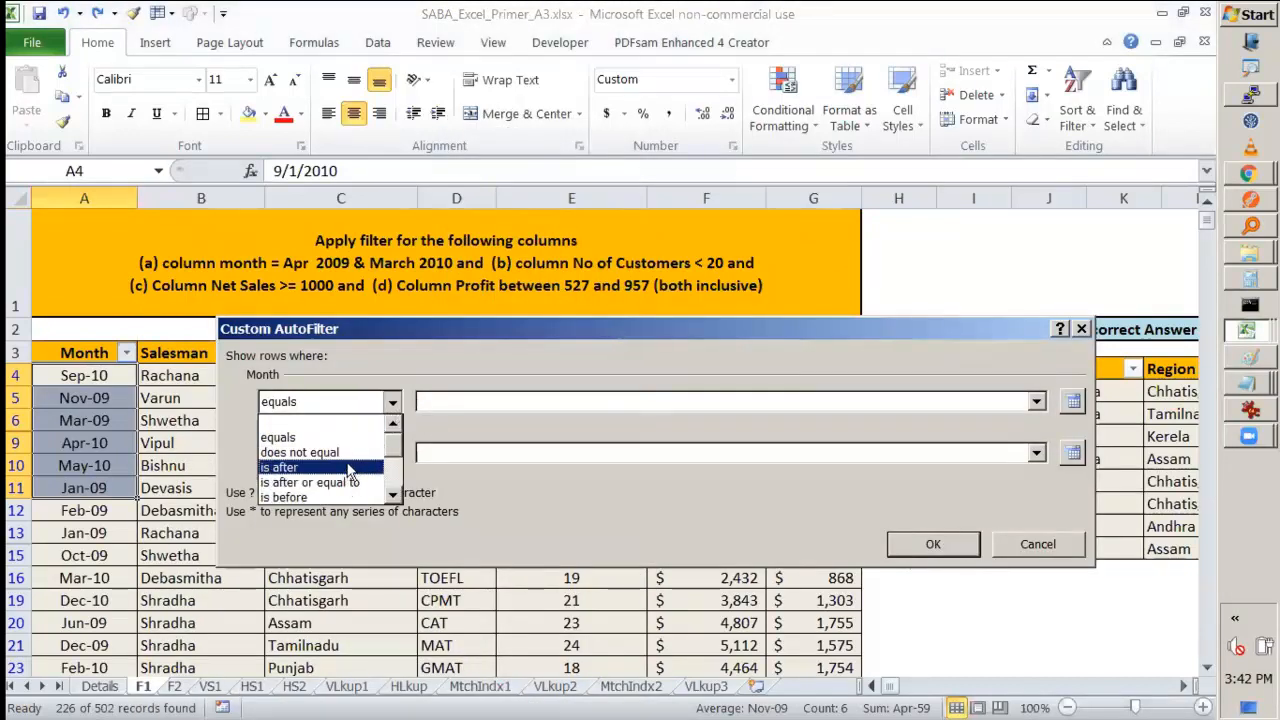
pyautogui.click(392, 495)
pyautogui.click(392, 495)
pyautogui.click(392, 495)
pyautogui.click(392, 495)
pyautogui.click(392, 495)
pyautogui.click(392, 495)
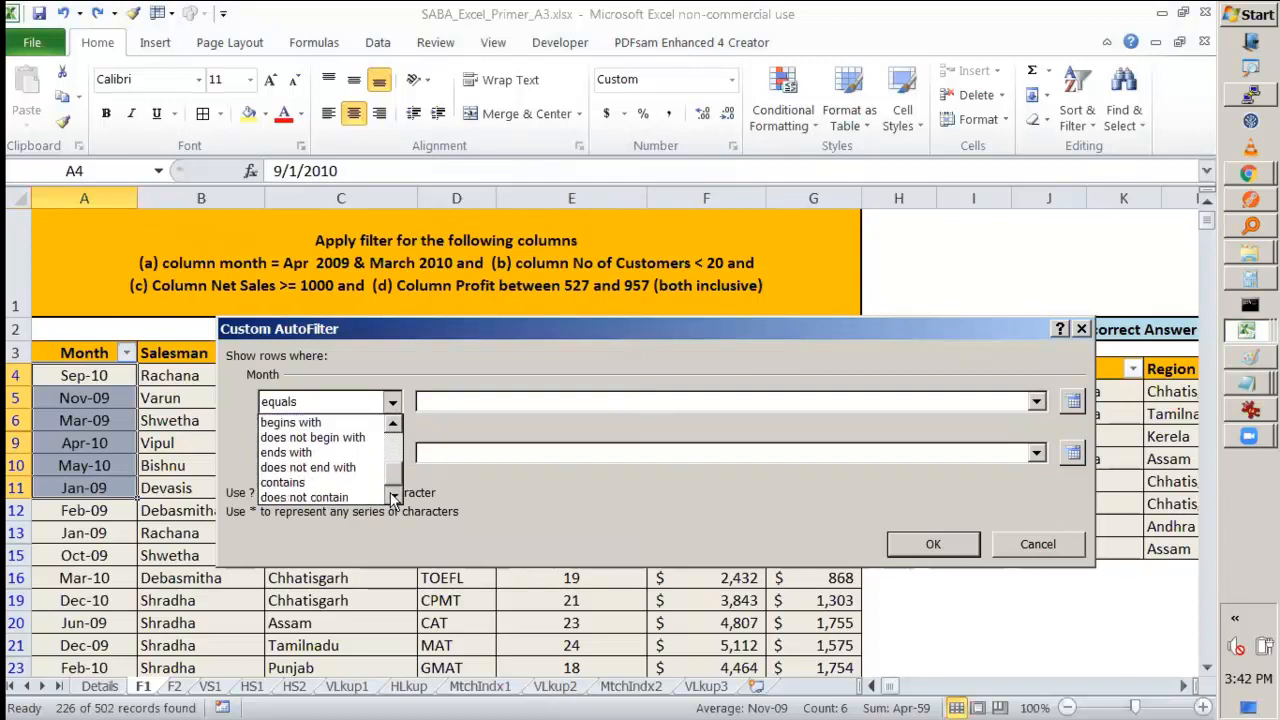
pyautogui.click(293, 343)
pyautogui.click(1064, 552)
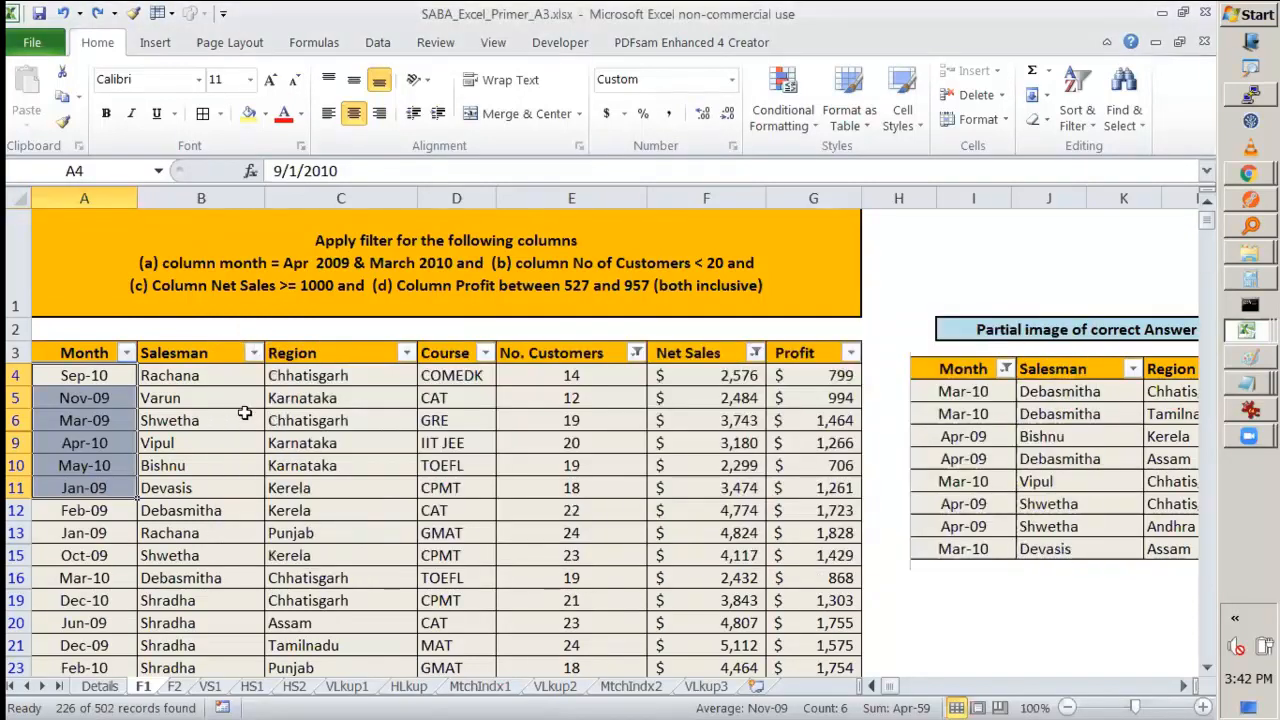
# Step: Highlight the required months, Apr 2009 & March 2010, in the instruction text of A1
pyautogui.click(276, 400)
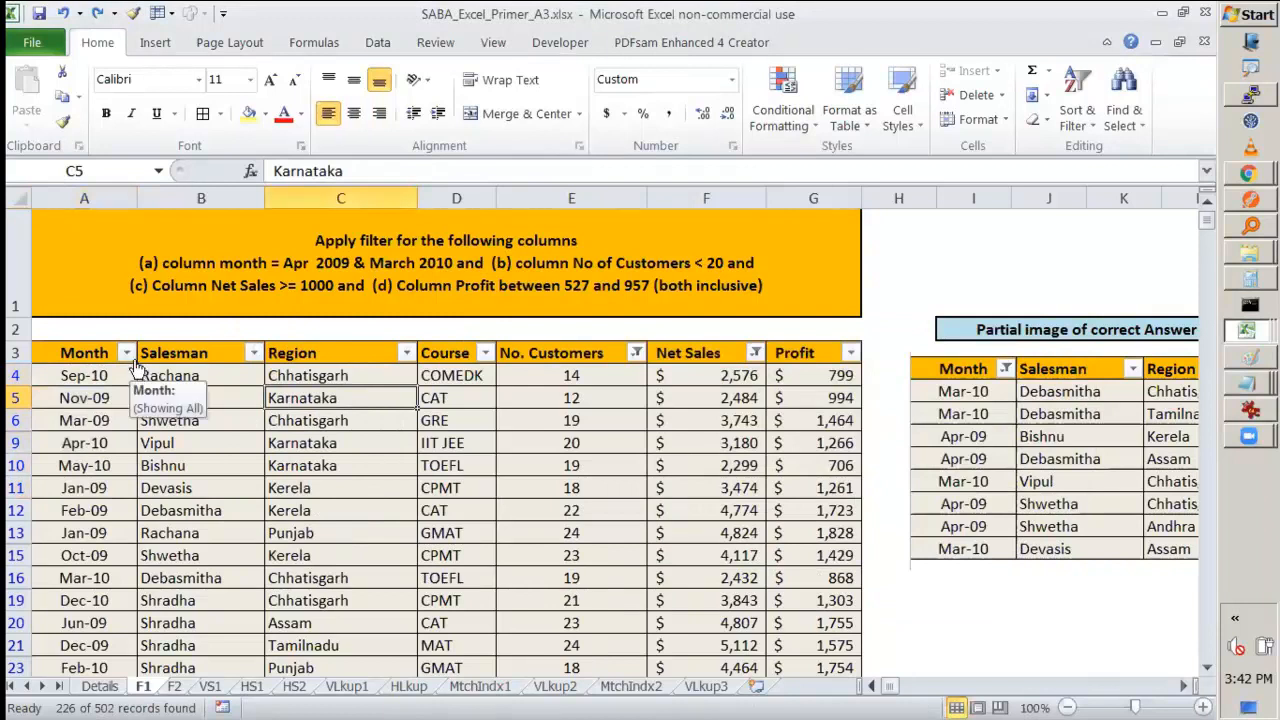
pyautogui.click(388, 263)
pyautogui.doubleClick(284, 264)
pyautogui.moveTo(284, 264); pyautogui.dragTo(465, 264)
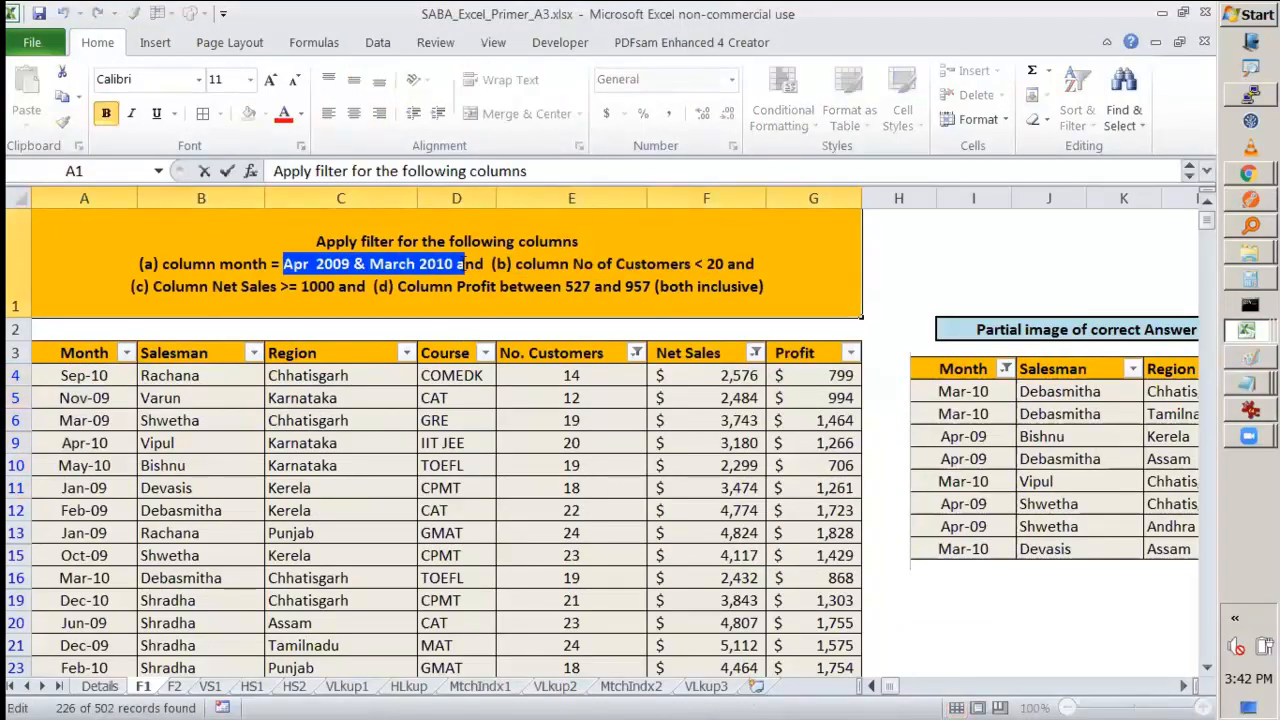
pyautogui.click(413, 443)
# Step: Review the date filter conditions for Month and deselect all dates in its filter list
pyautogui.click(126, 353)
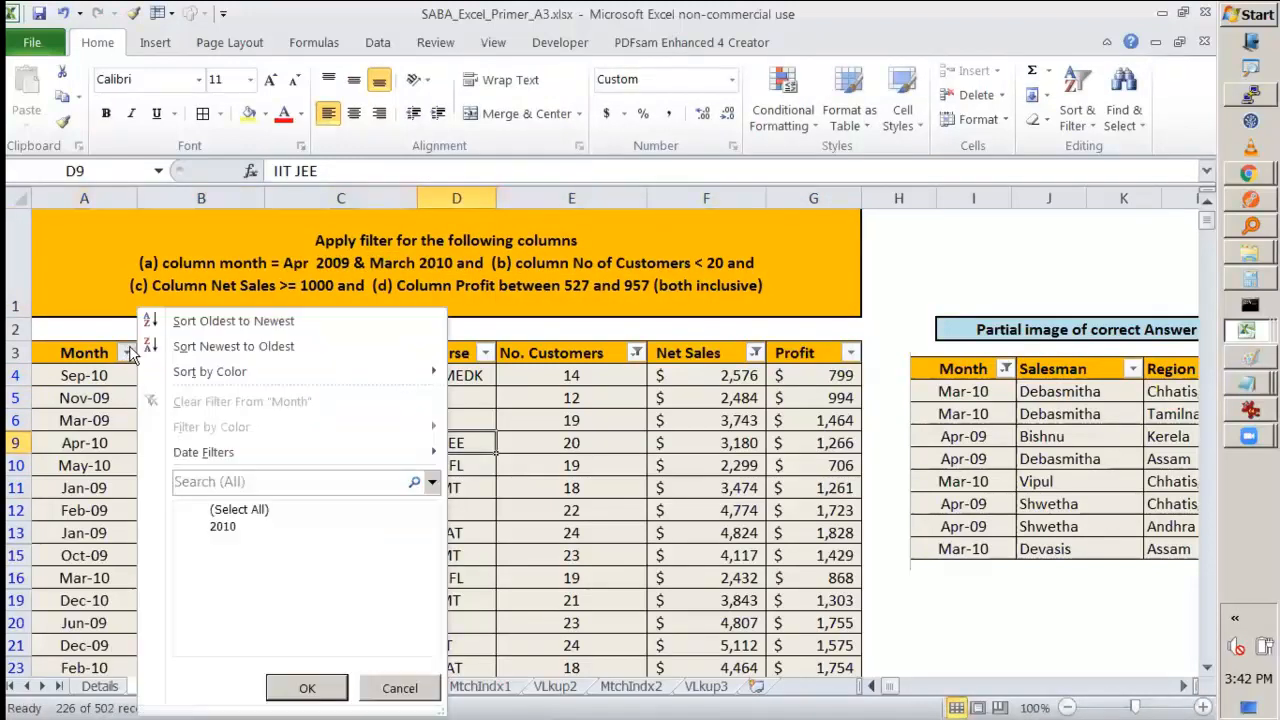
pyautogui.moveTo(258, 455)
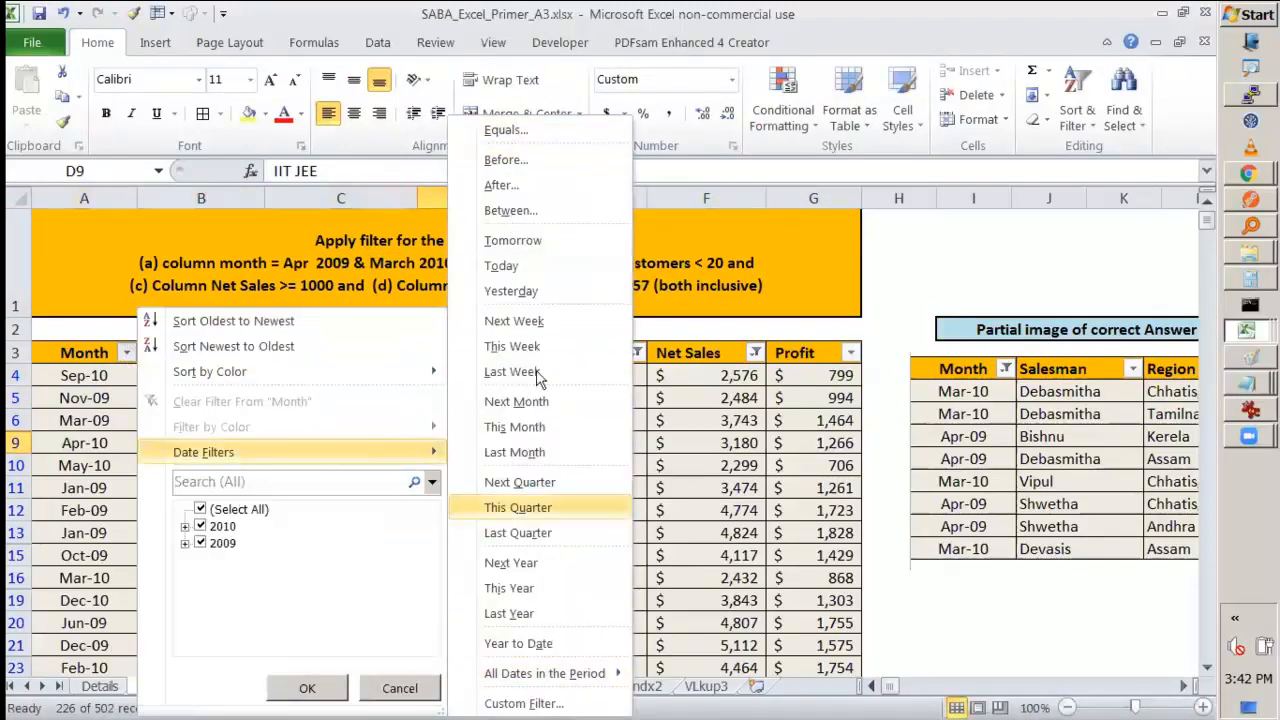
pyautogui.click(315, 560)
pyautogui.click(198, 507)
pyautogui.click(201, 509)
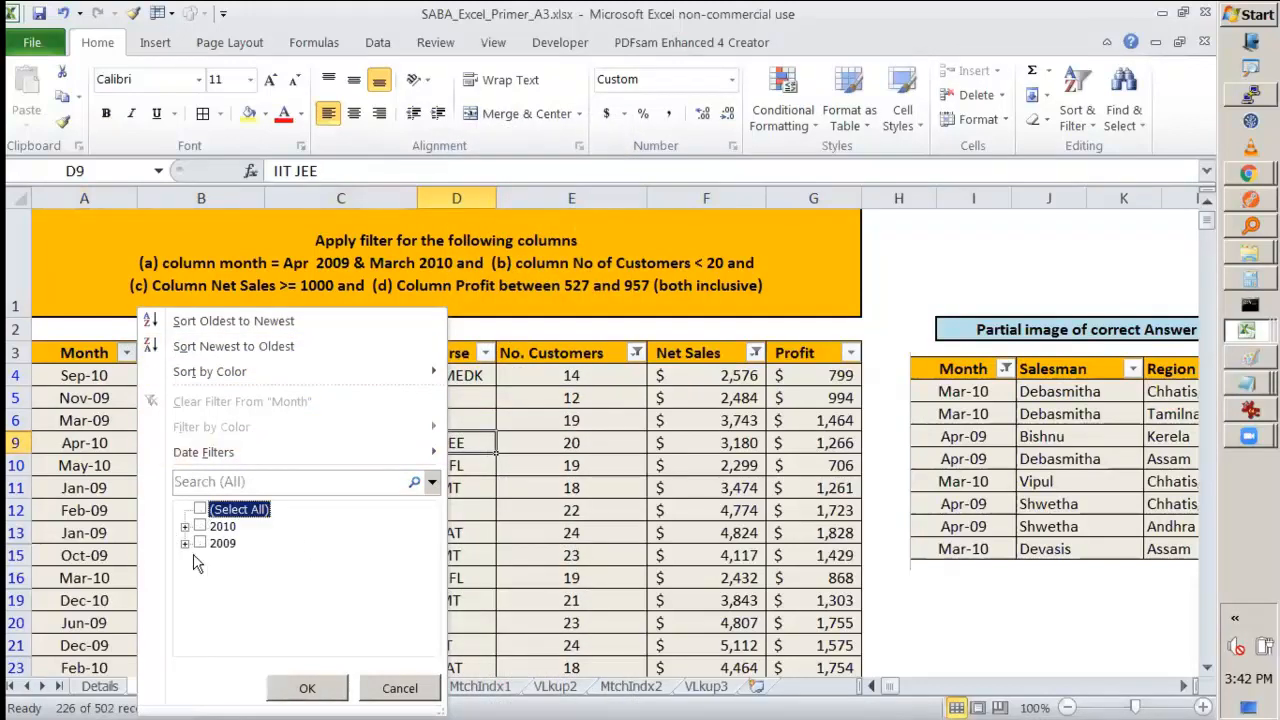
# Step: Filter the Month column to March 2010 and April 2009
pyautogui.click(184, 526)
pyautogui.scroll(-2, 182, 596)
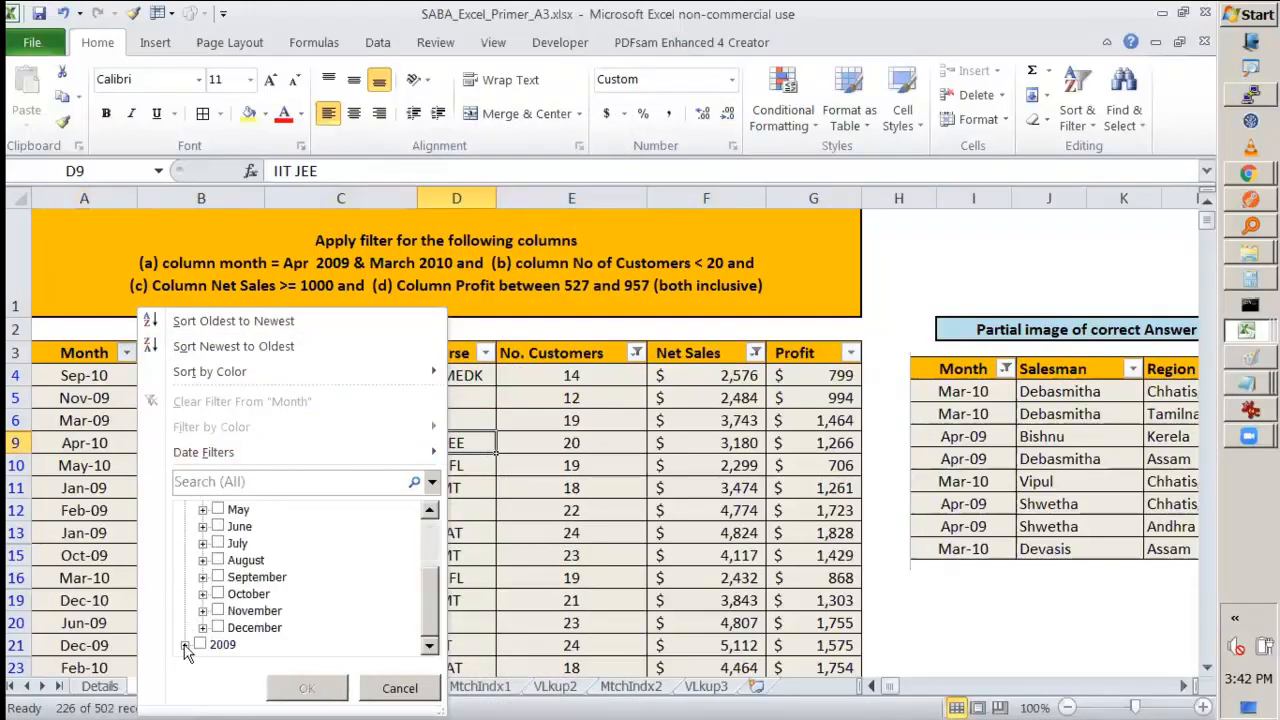
pyautogui.scroll(2, 189, 645)
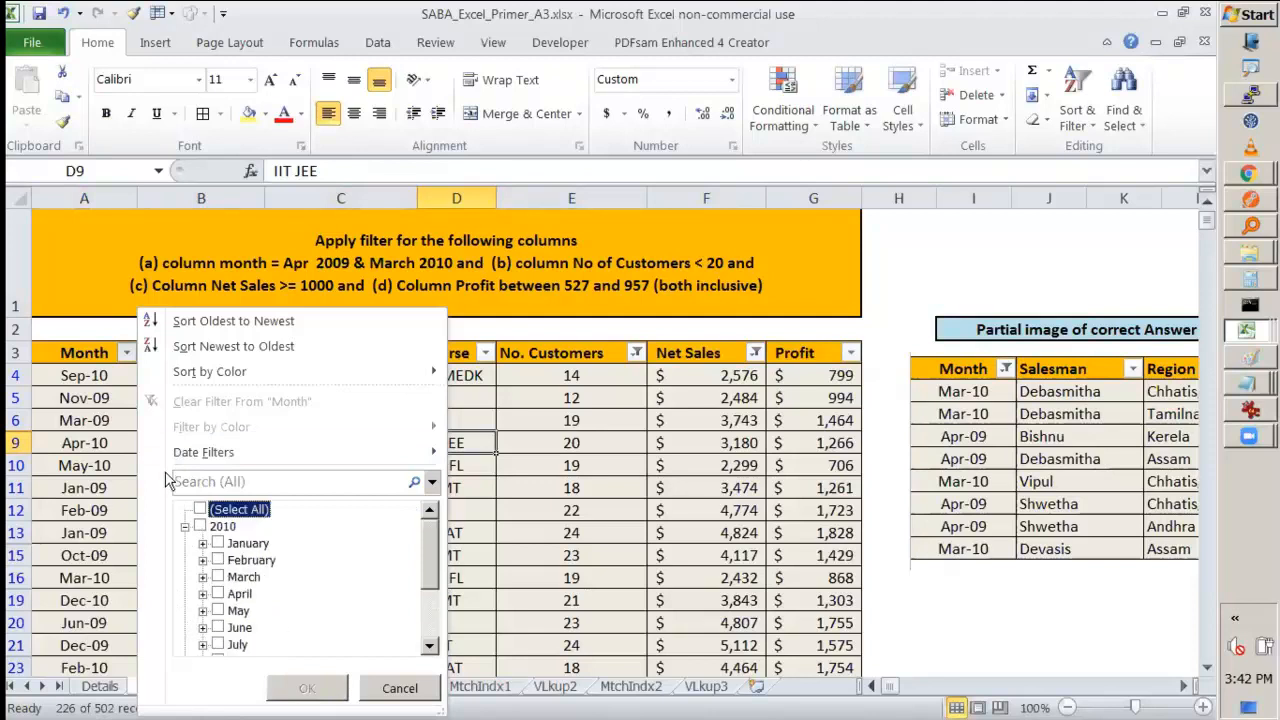
pyautogui.click(216, 578)
pyautogui.scroll(-2, 237, 617)
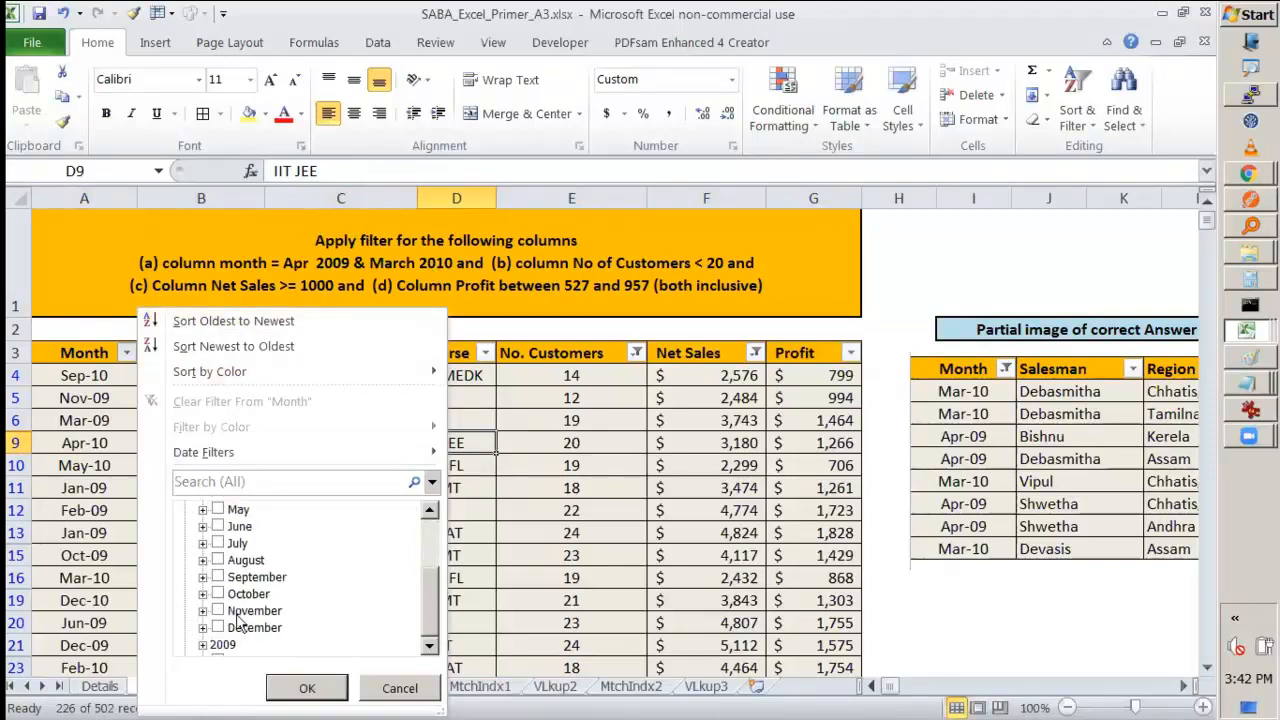
pyautogui.click(202, 644)
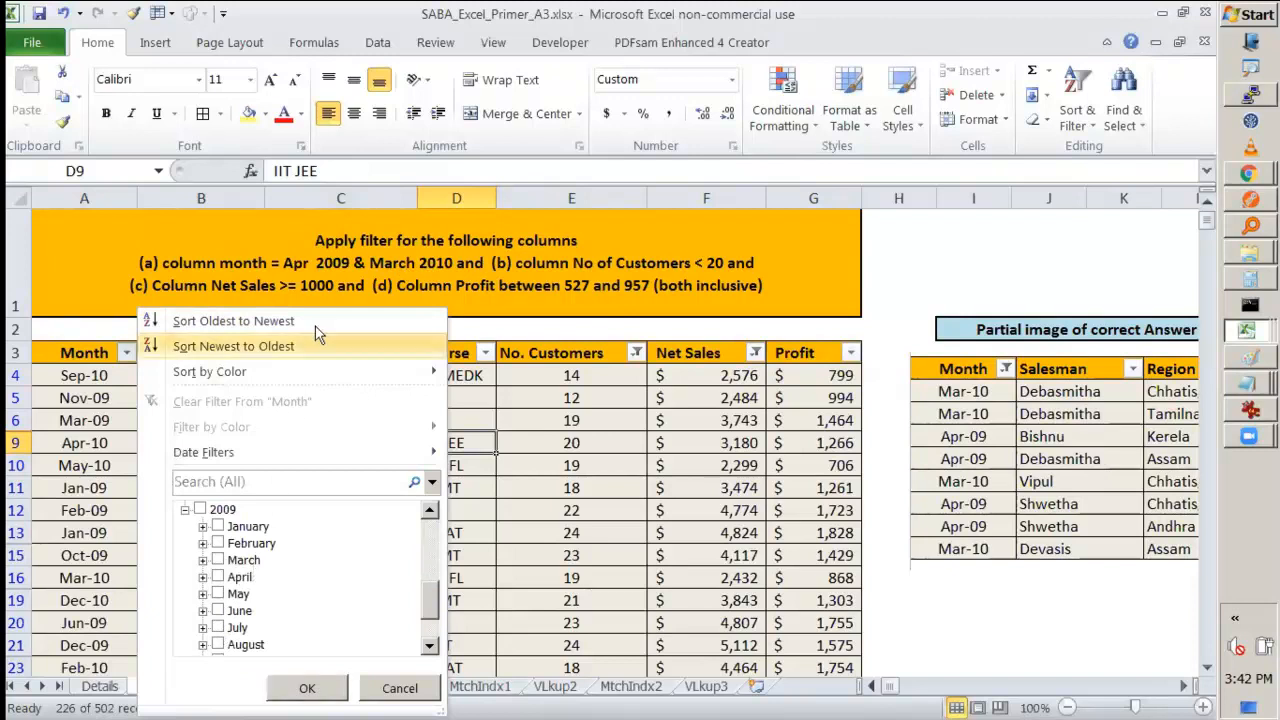
pyautogui.click(218, 578)
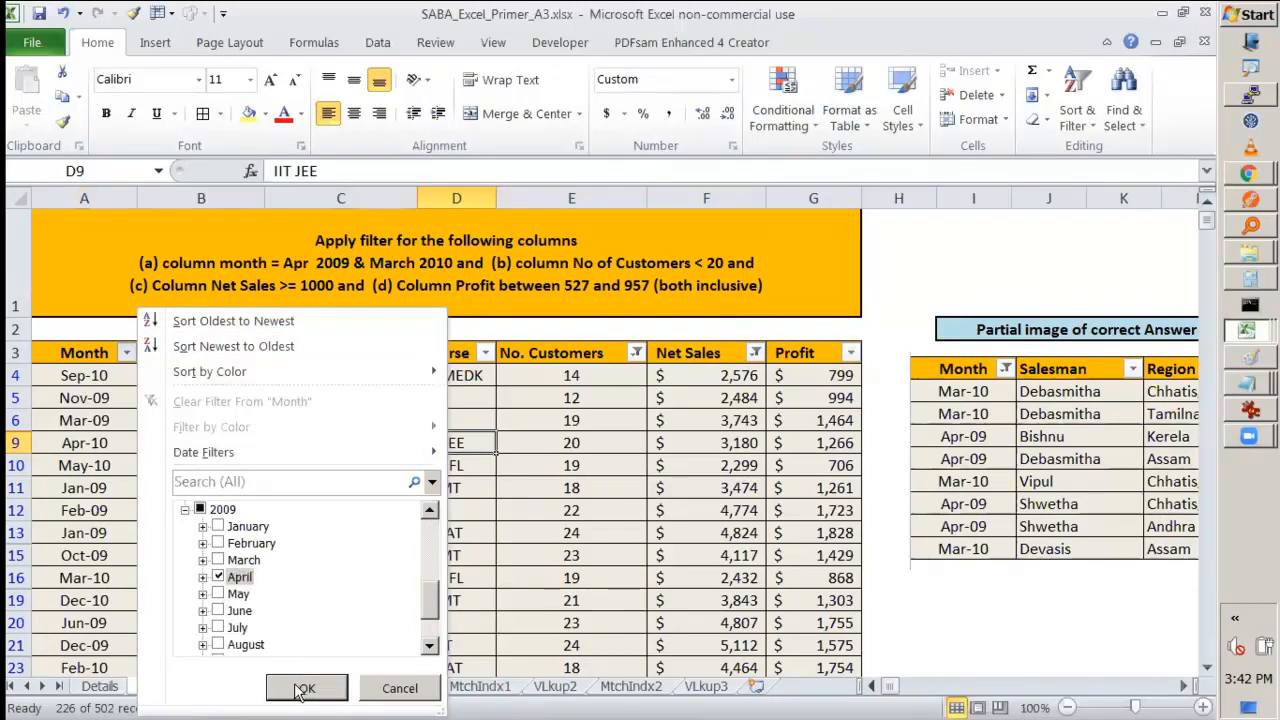
pyautogui.click(302, 689)
# Step: Look over the filtered rows, checking the Month values and the No. Customers, Net Sales and Profit figures
pyautogui.scroll(-2, 93, 420)
pyautogui.scroll(2, 93, 420)
pyautogui.moveTo(107, 378); pyautogui.dragTo(105, 627)
pyautogui.click(110, 583)
pyautogui.click(106, 627)
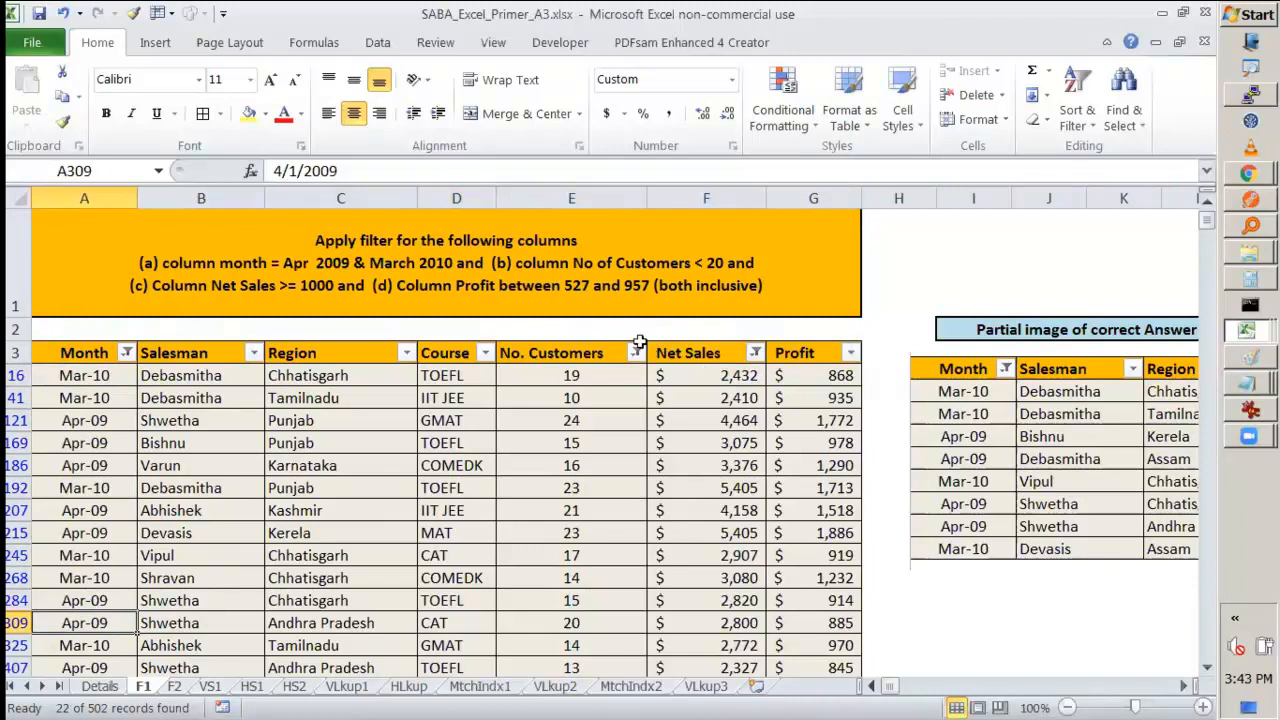
pyautogui.moveTo(92, 380); pyautogui.dragTo(100, 508)
pyautogui.moveTo(522, 378); pyautogui.dragTo(812, 572)
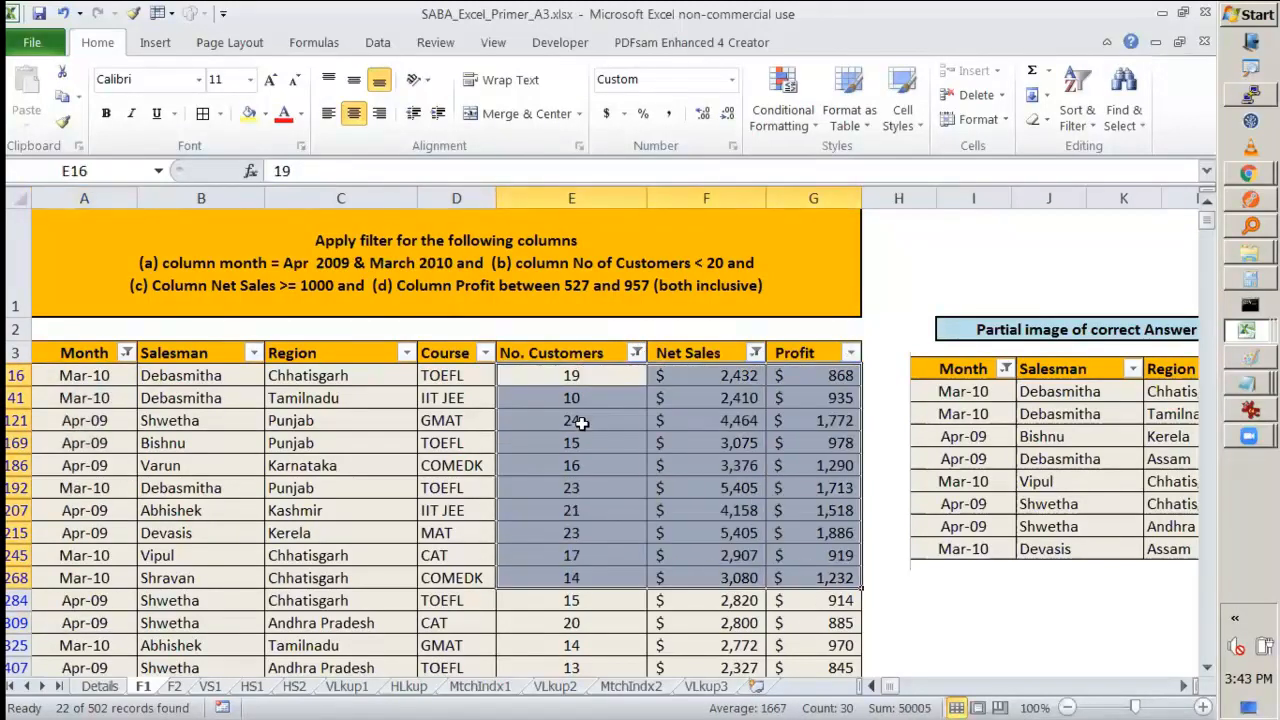
pyautogui.click(700, 420)
pyautogui.click(800, 400)
# Step: Clear the existing filter from the No. Customers column
pyautogui.click(636, 352)
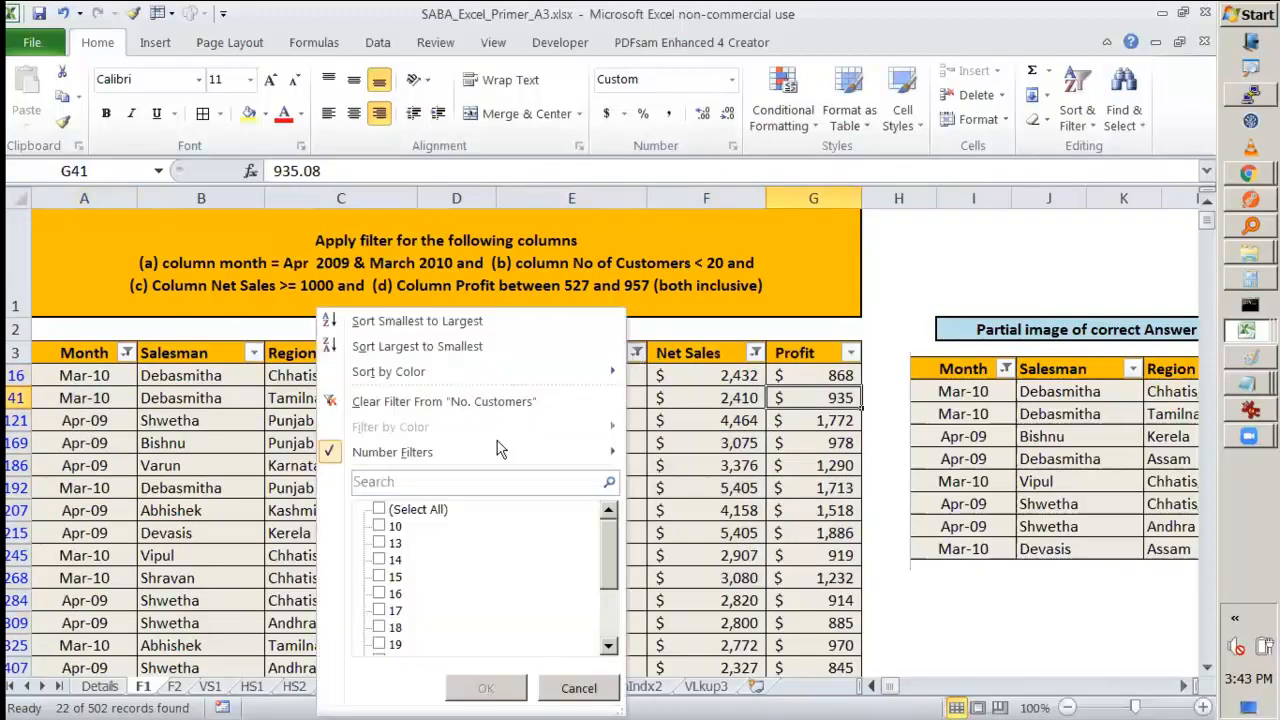
pyautogui.moveTo(612, 530); pyautogui.dragTo(604, 560)
pyautogui.moveTo(600, 452)
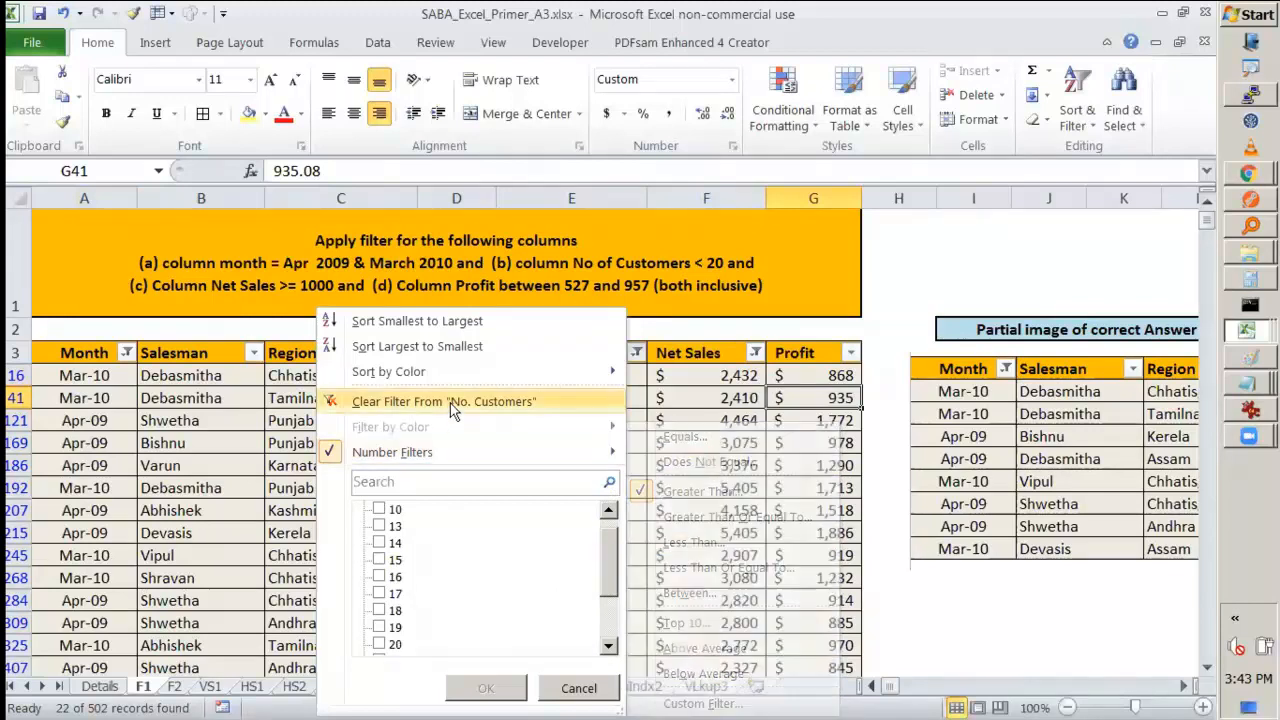
pyautogui.click(415, 401)
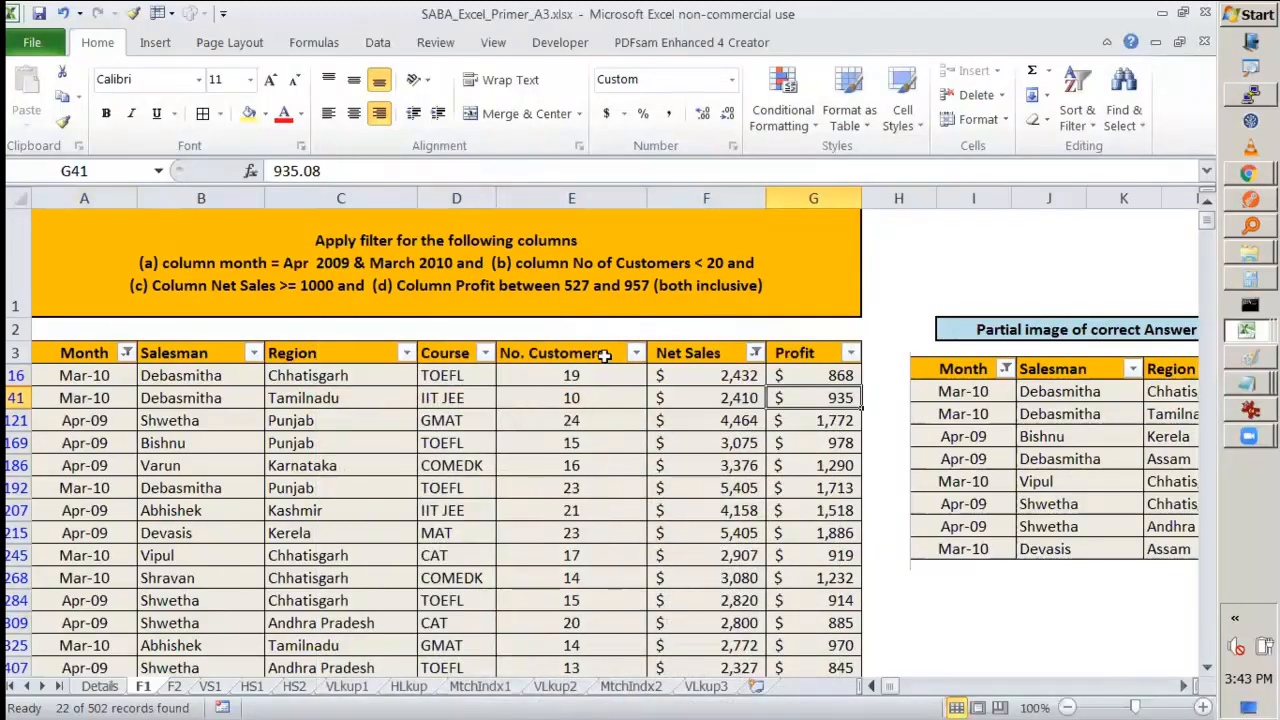
# Step: Try picking the individual customer counts 14, 15, 16 and 18 in the No. Customers filter list
pyautogui.click(636, 353)
pyautogui.click(380, 510)
pyautogui.click(380, 560)
pyautogui.click(380, 577)
pyautogui.click(380, 594)
pyautogui.click(379, 627)
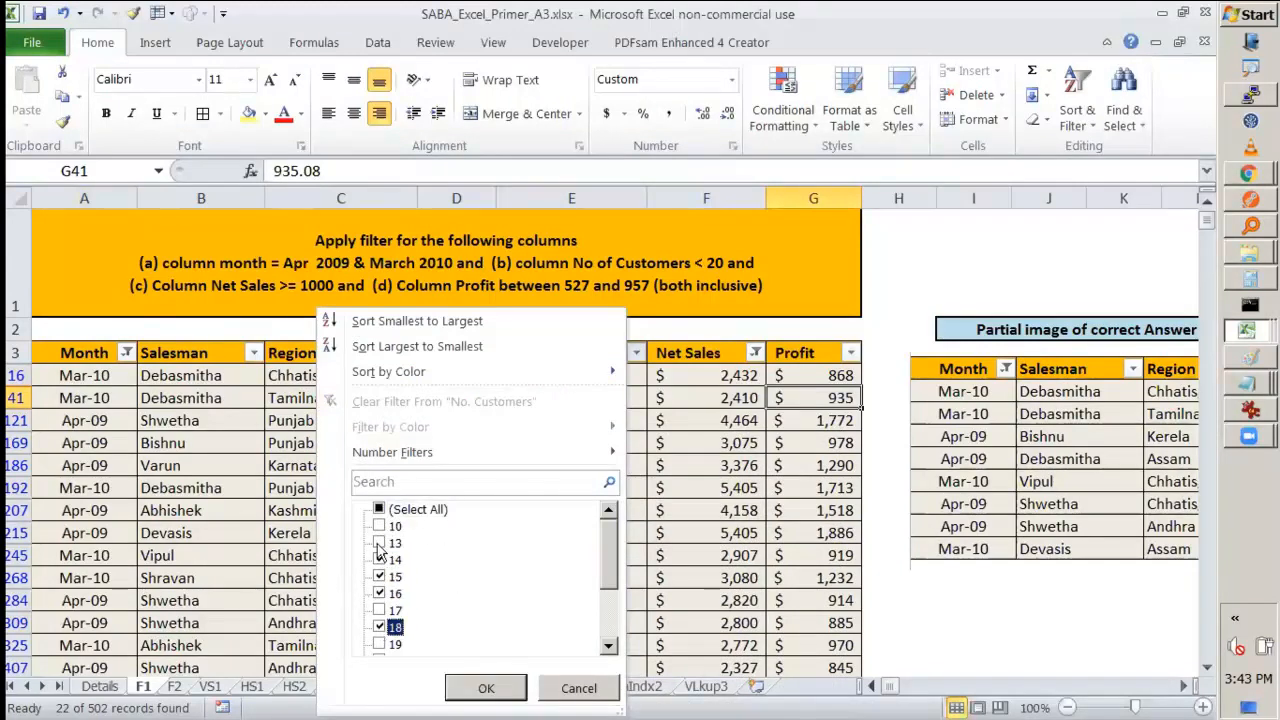
pyautogui.click(578, 688)
# Step: Review the number filter conditions for No. Customers and step through the Month values from A16 to A169
pyautogui.click(636, 352)
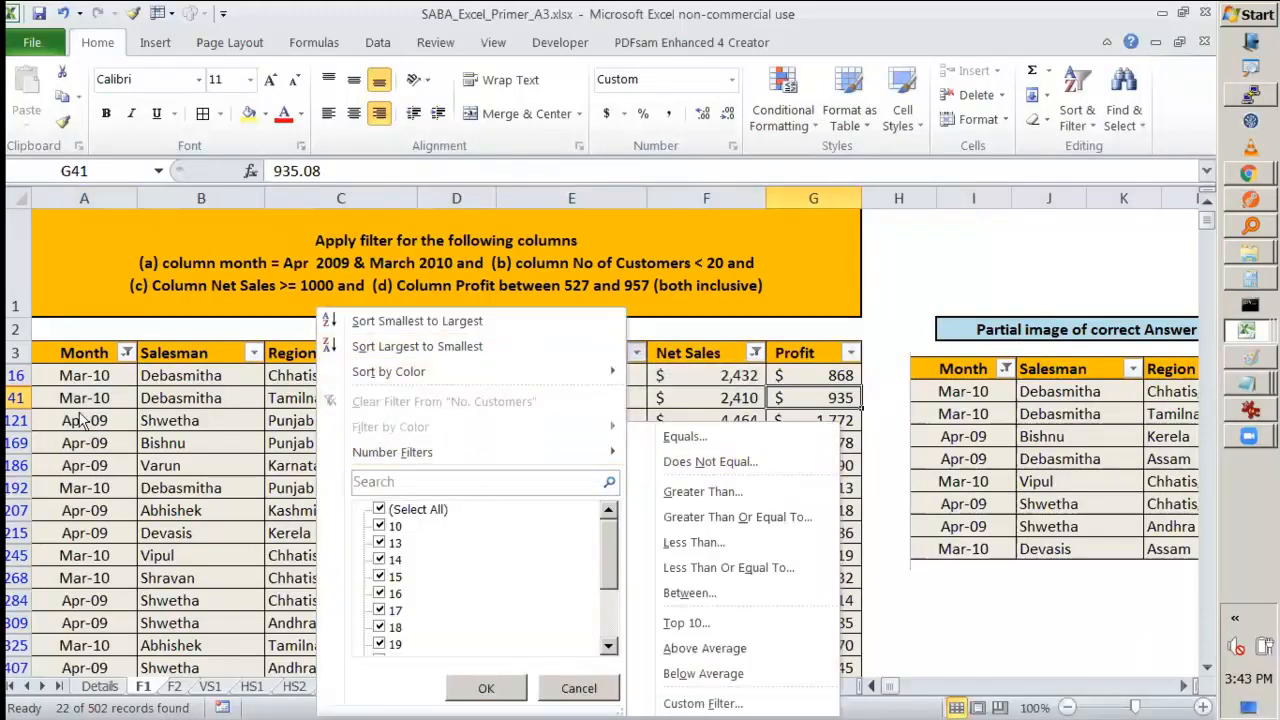
pyautogui.click(90, 376)
pyautogui.click(80, 377)
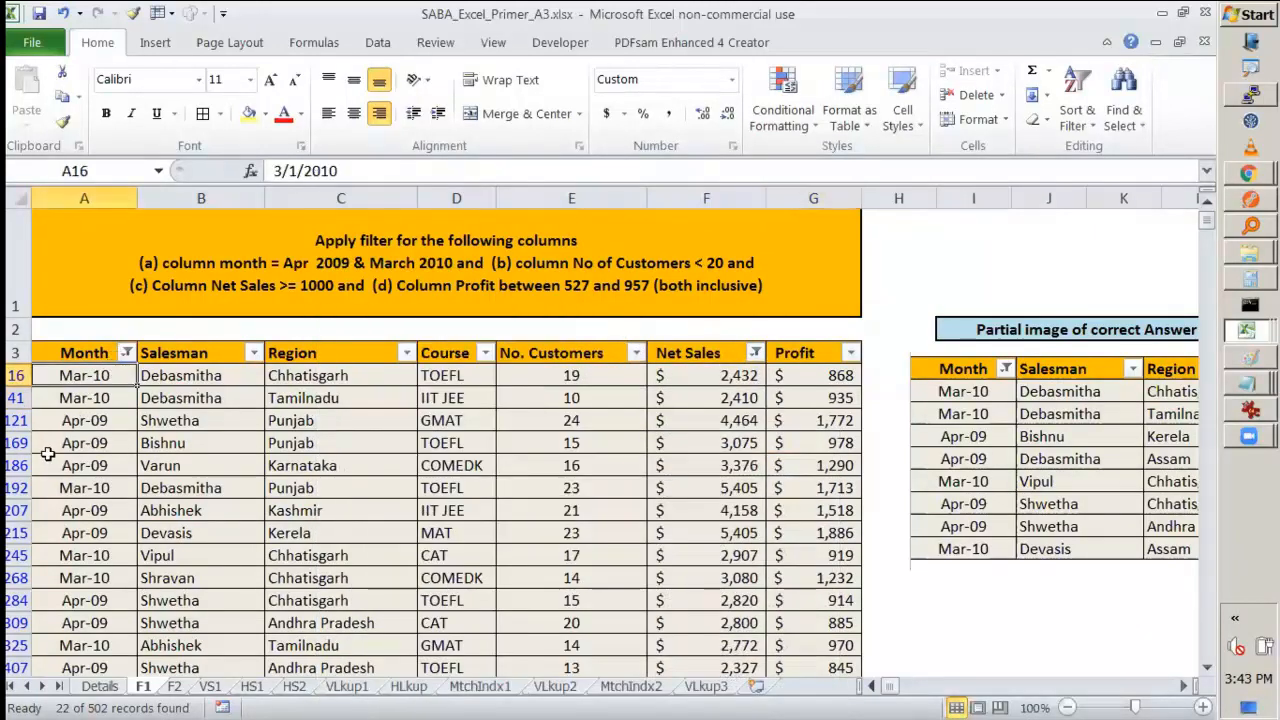
pyautogui.press('Down')
pyautogui.press('Down')
pyautogui.press('Down')
# Step: Filter the Salesman column by ticking only the three names starting with S in its value list
pyautogui.click(126, 352)
pyautogui.press('Escape')
pyautogui.click(255, 353)
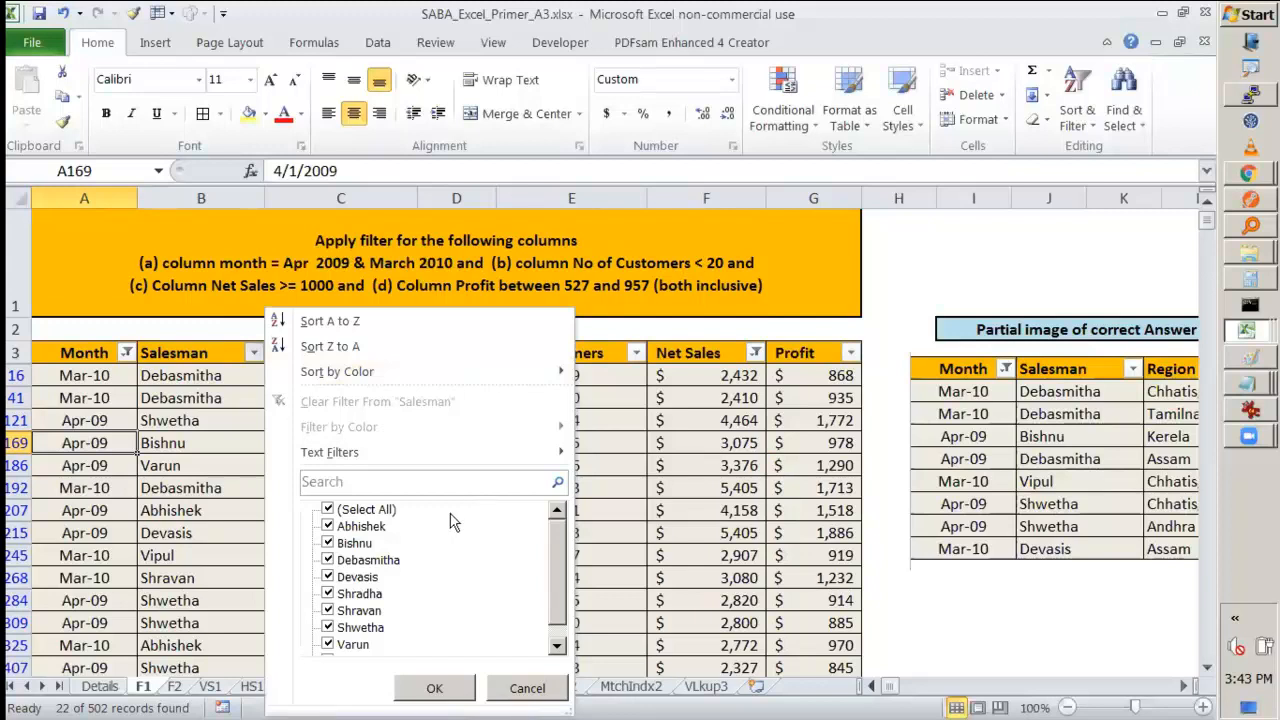
pyautogui.click(328, 510)
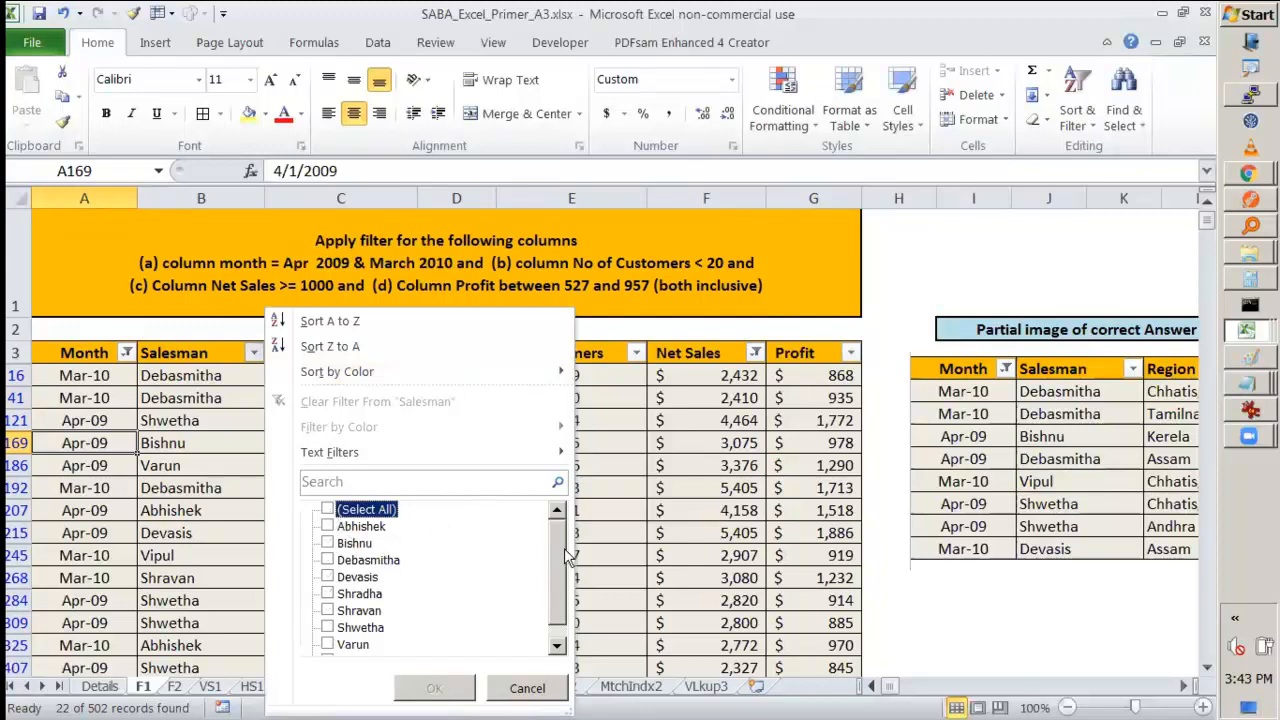
pyautogui.moveTo(566, 556); pyautogui.dragTo(561, 607)
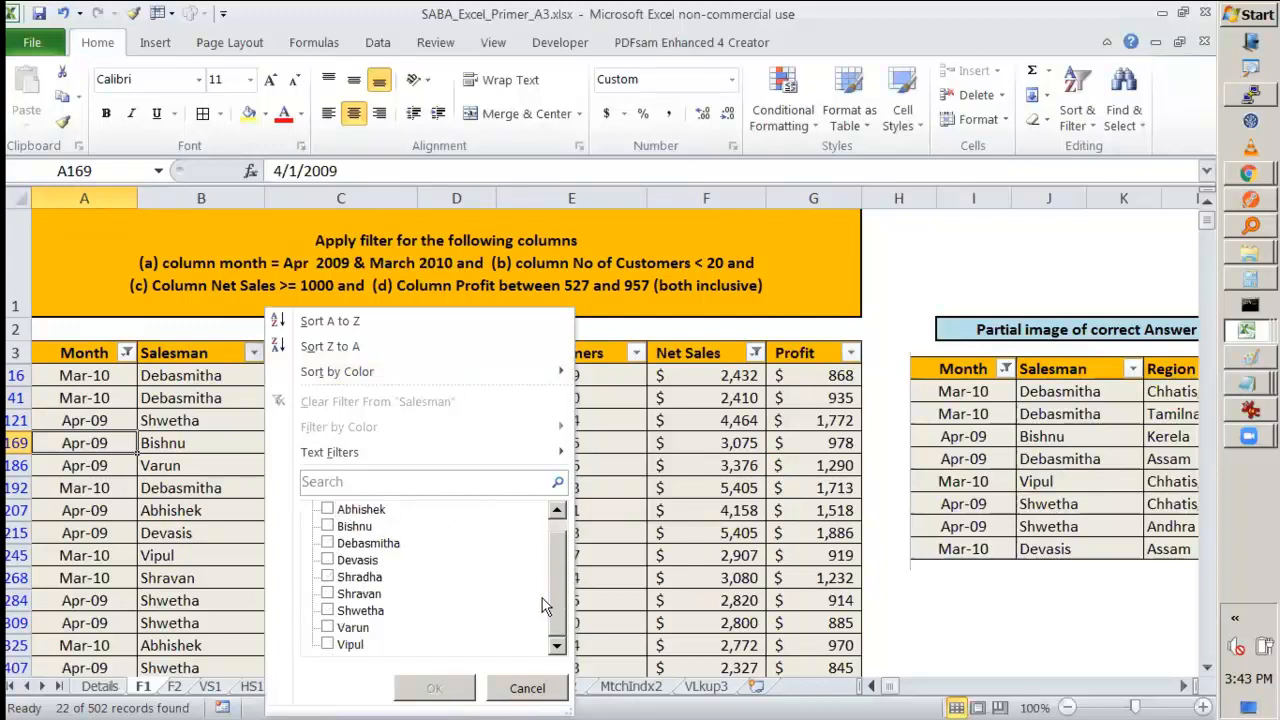
pyautogui.click(327, 577)
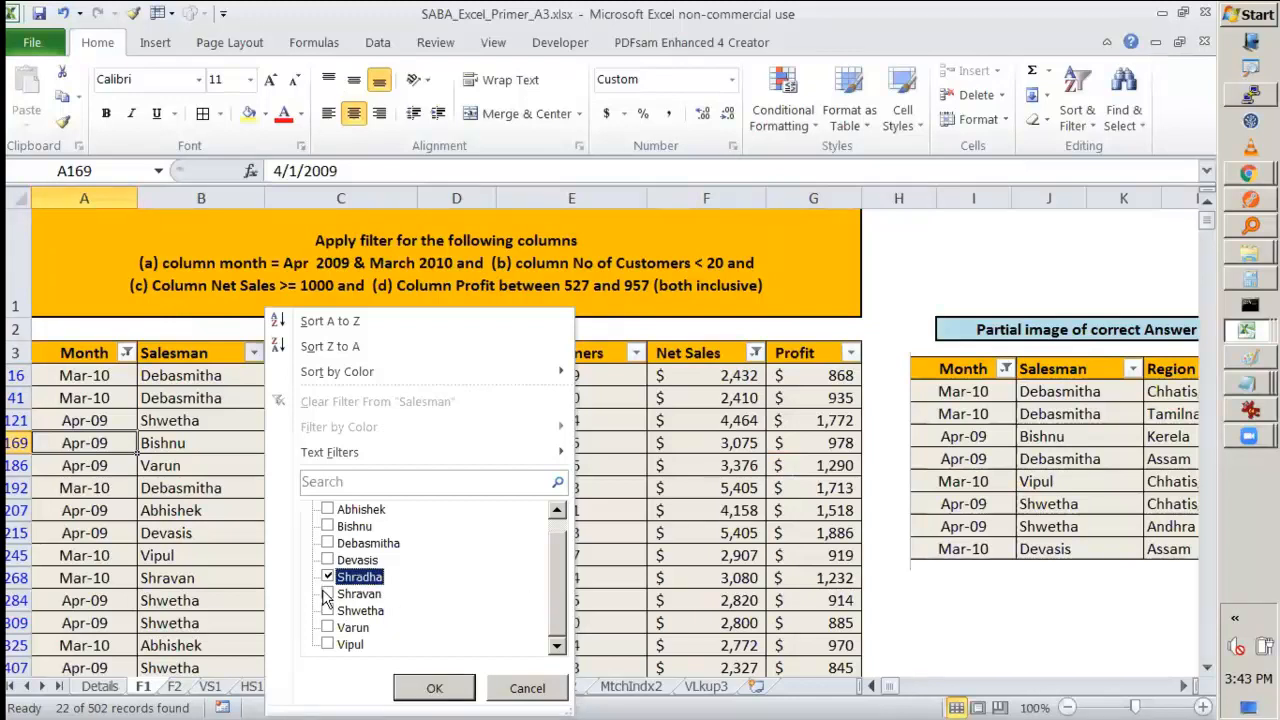
pyautogui.click(327, 593)
pyautogui.click(327, 610)
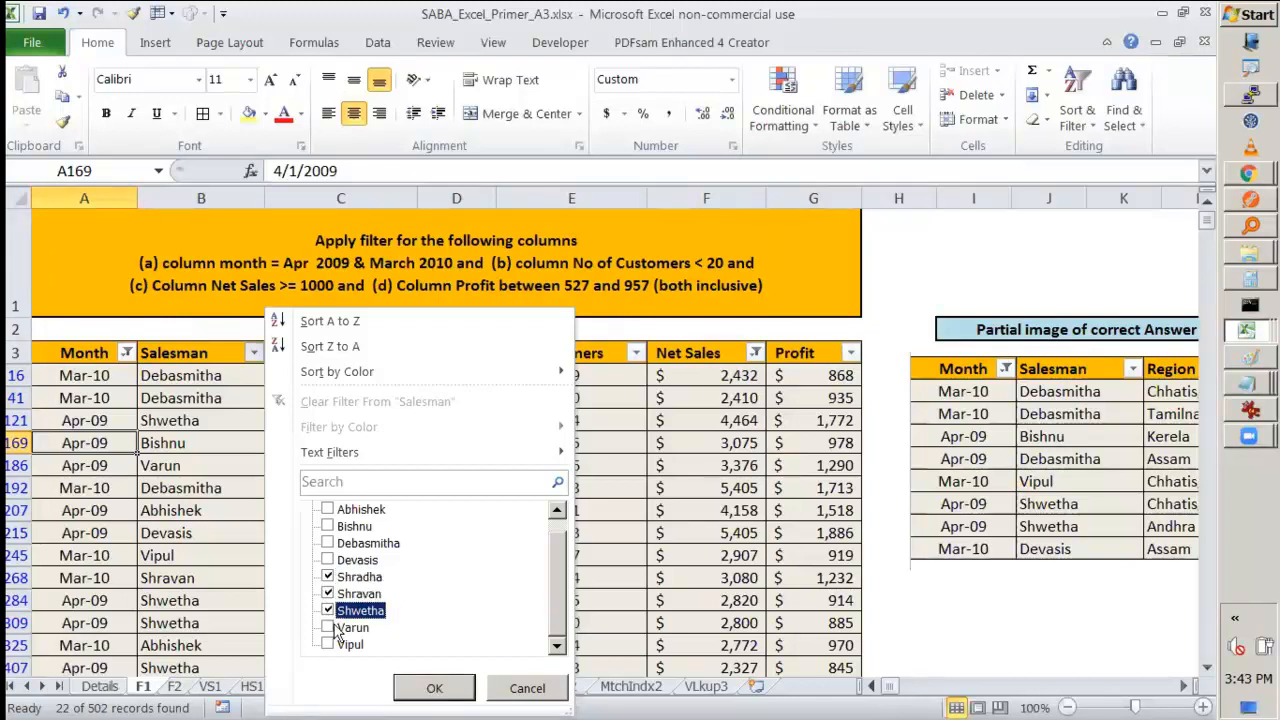
pyautogui.click(437, 688)
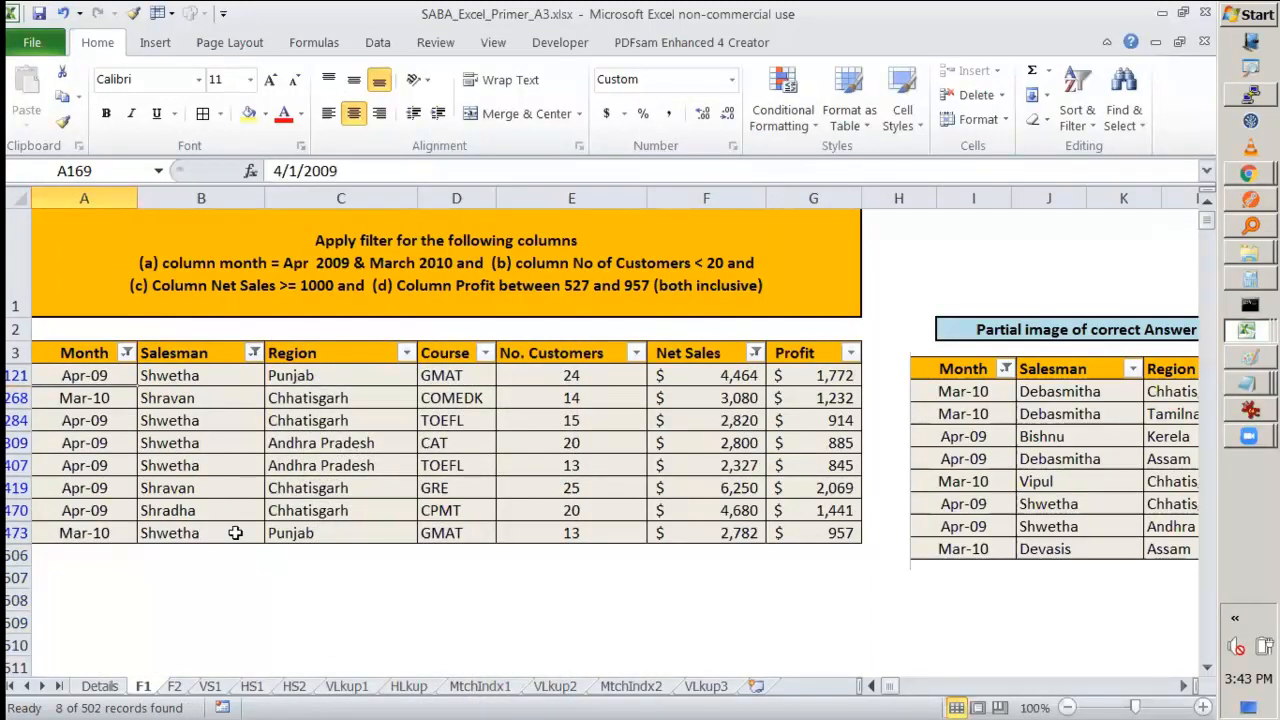
# Step: Clear the Salesman filter and keep the same three salesmen with a Begins With text filter instead
pyautogui.click(254, 352)
pyautogui.click(353, 401)
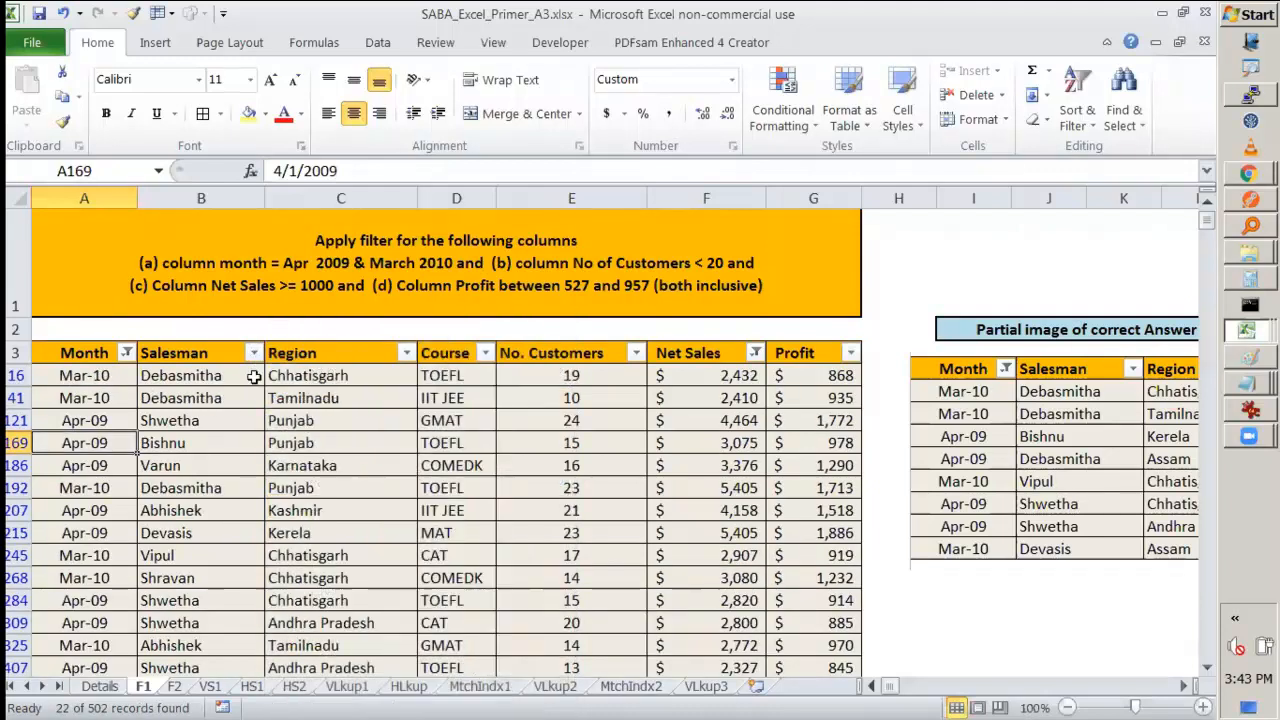
pyautogui.click(255, 354)
pyautogui.moveTo(363, 458)
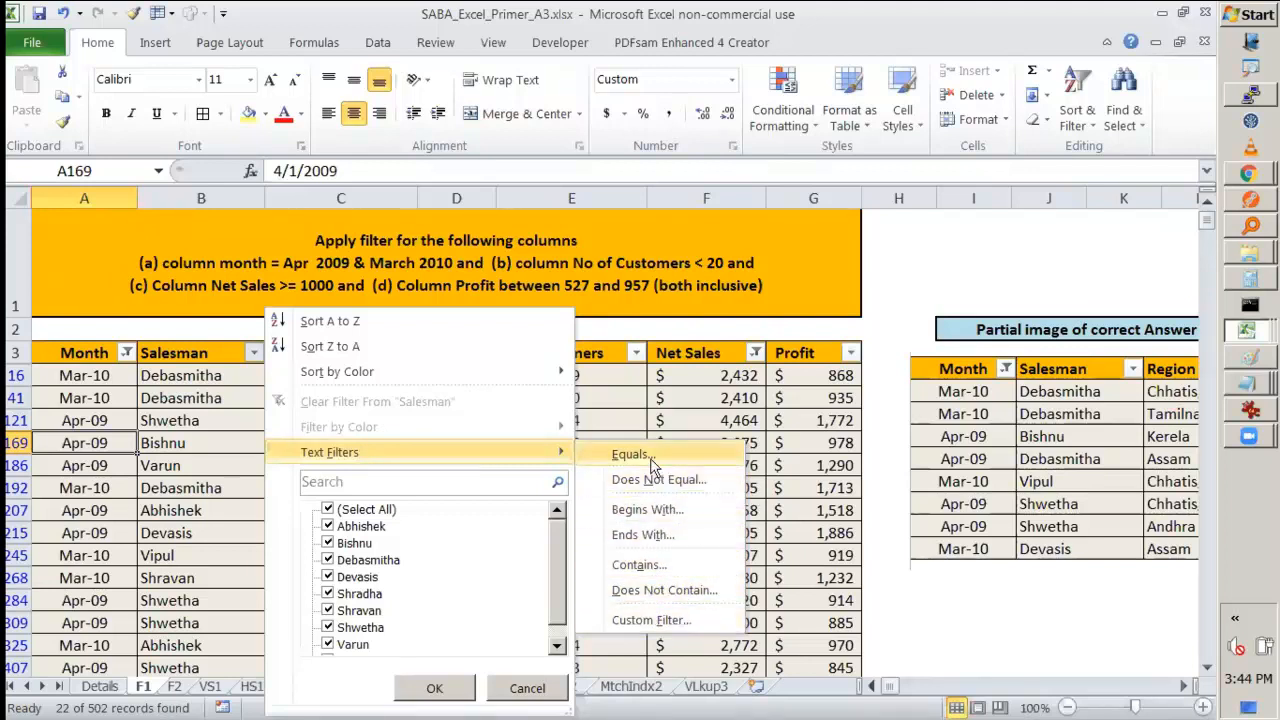
pyautogui.click(672, 518)
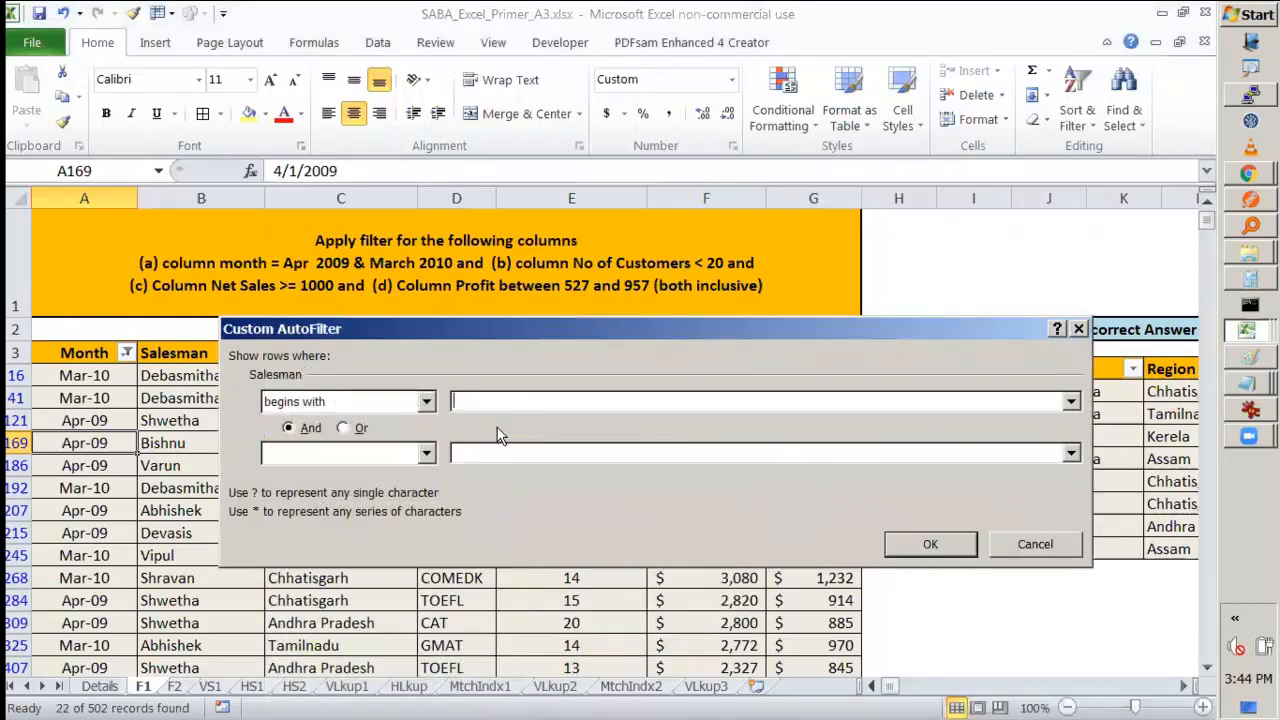
pyautogui.click(928, 543)
# Step: Examine the filtered Salesman names, the column's filter value list and its active text filter condition
pyautogui.moveTo(241, 380); pyautogui.dragTo(208, 530)
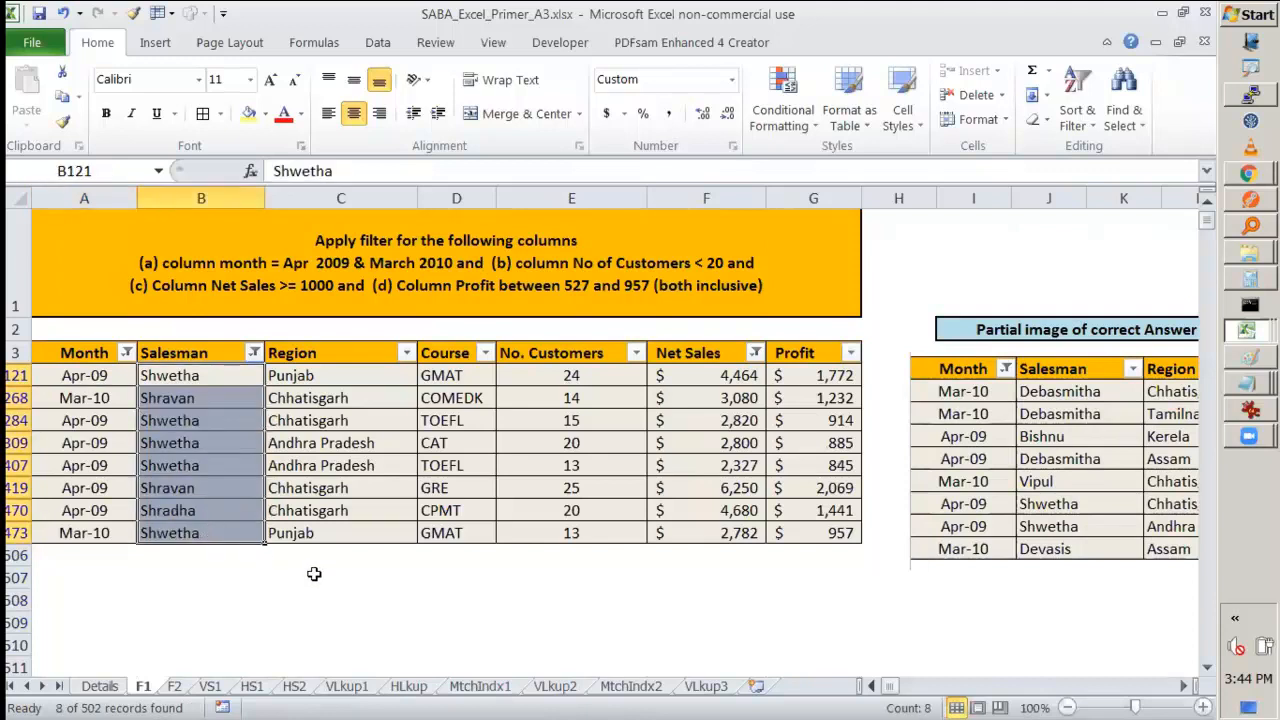
pyautogui.click(254, 353)
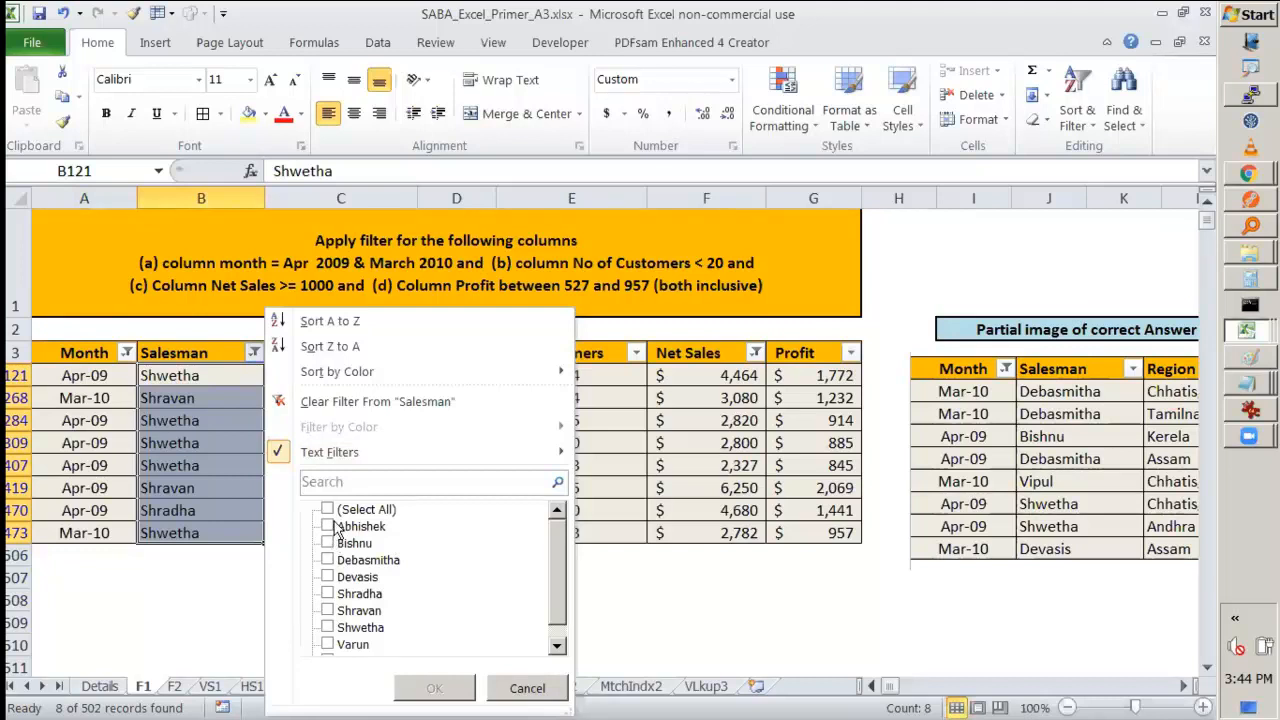
pyautogui.moveTo(549, 529); pyautogui.dragTo(564, 602)
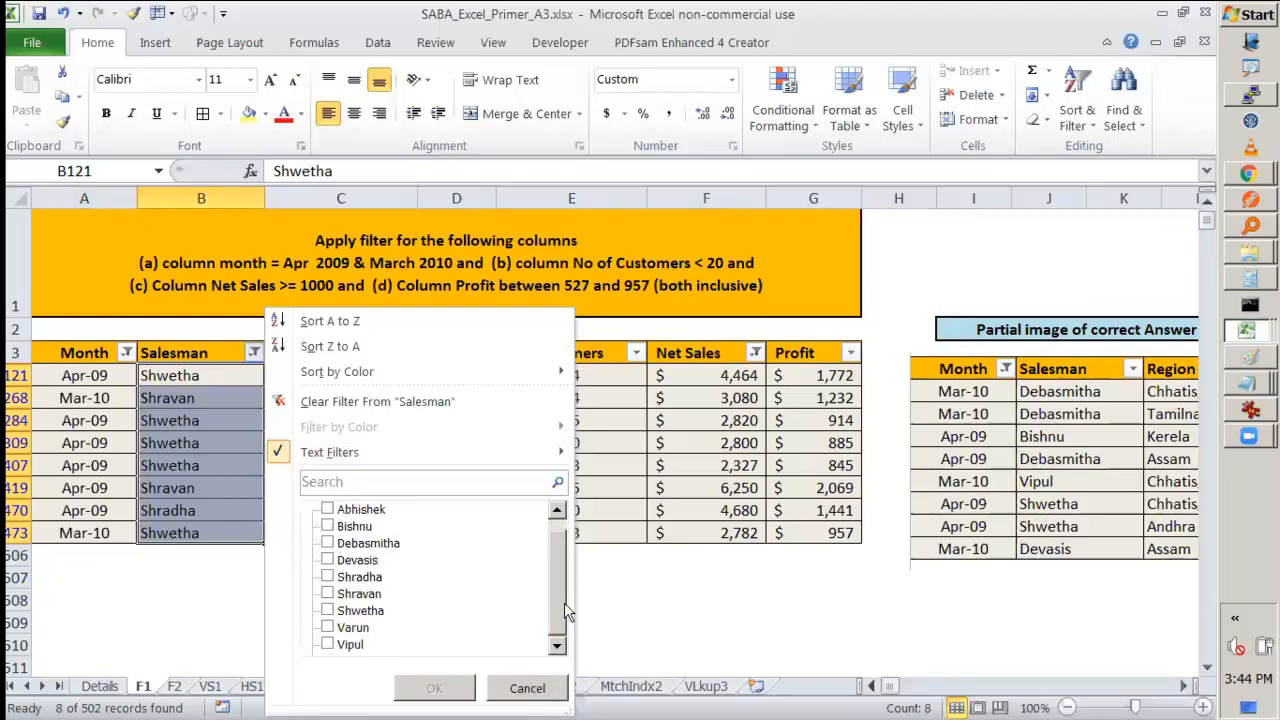
pyautogui.click(526, 688)
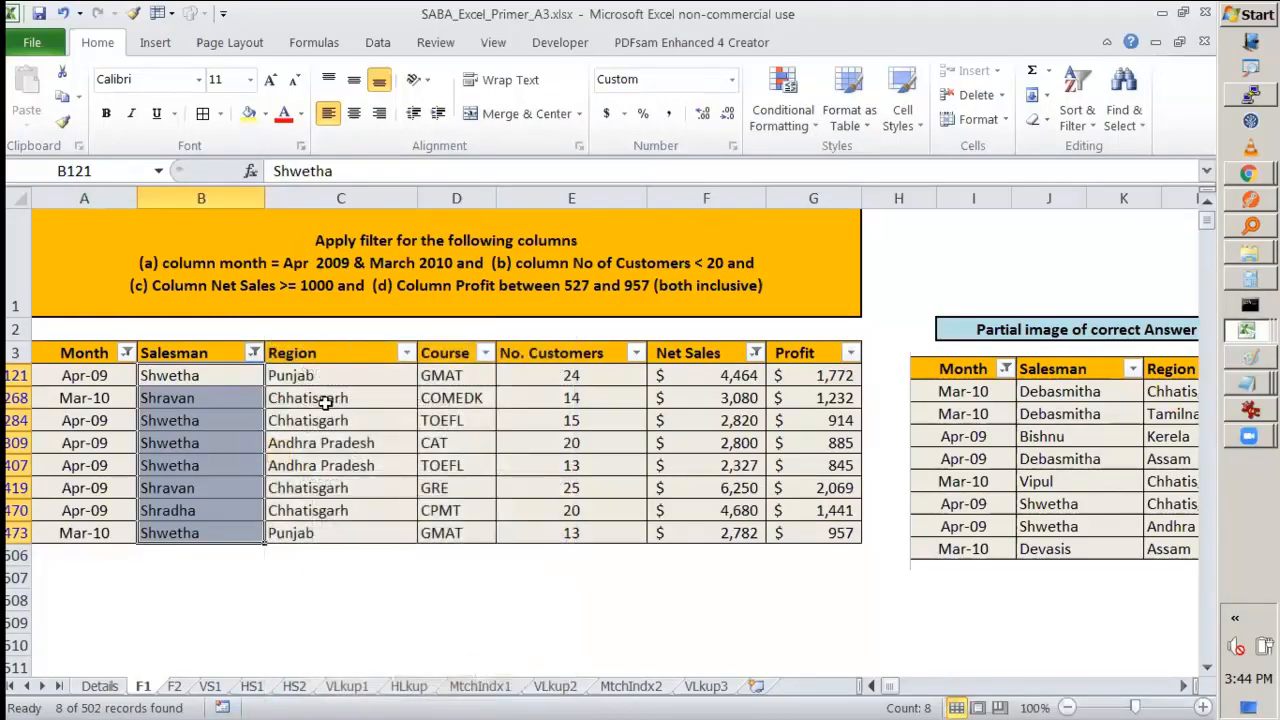
pyautogui.click(254, 352)
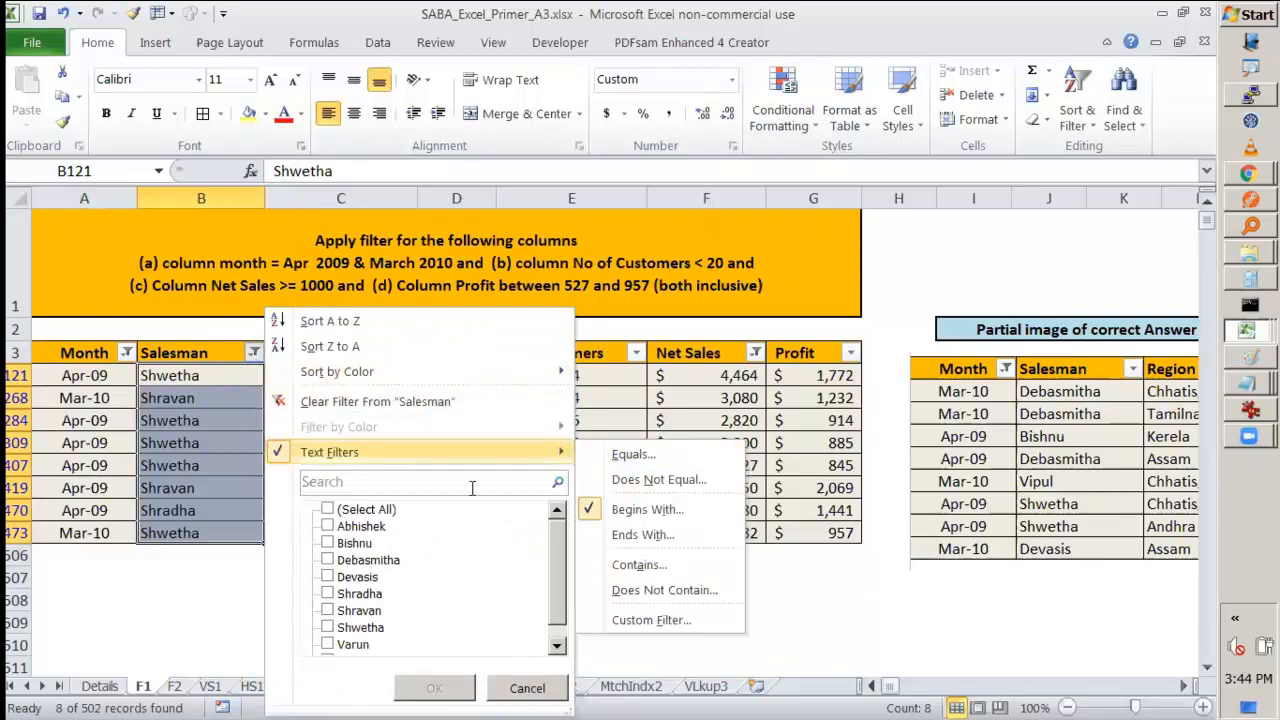
pyautogui.click(254, 354)
pyautogui.click(505, 442)
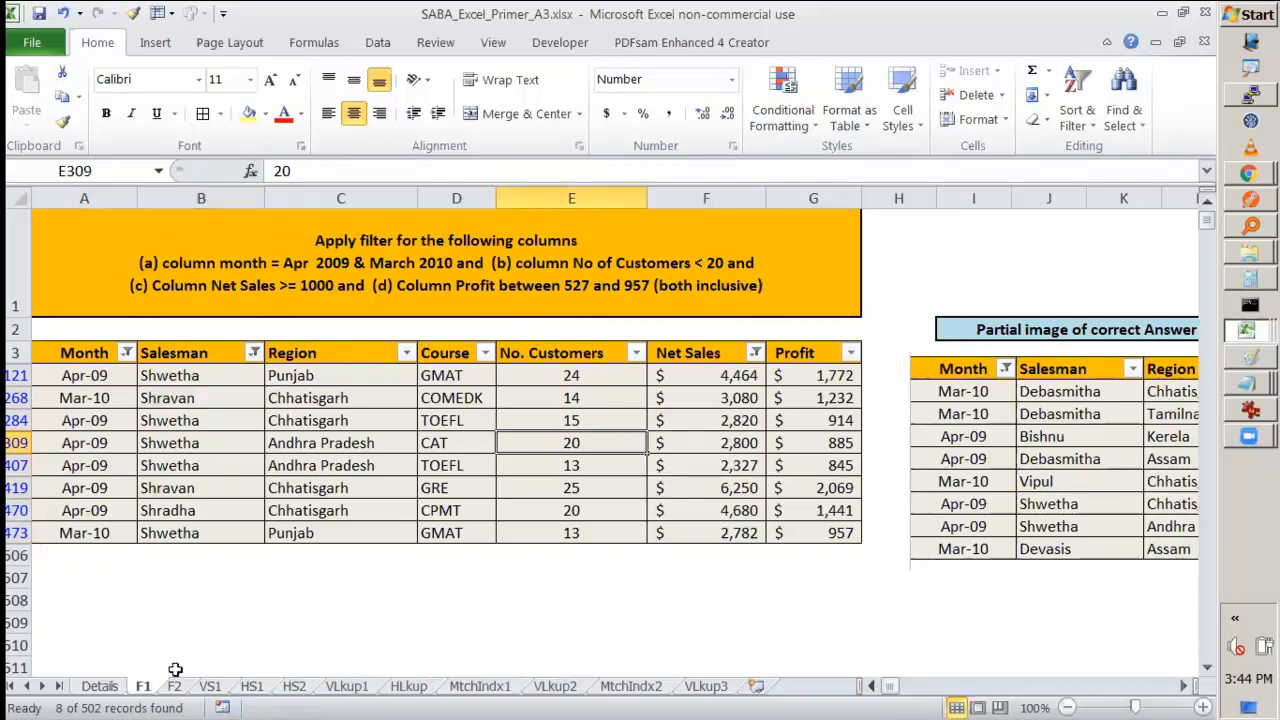
pyautogui.click(405, 467)
pyautogui.click(254, 352)
pyautogui.moveTo(460, 452)
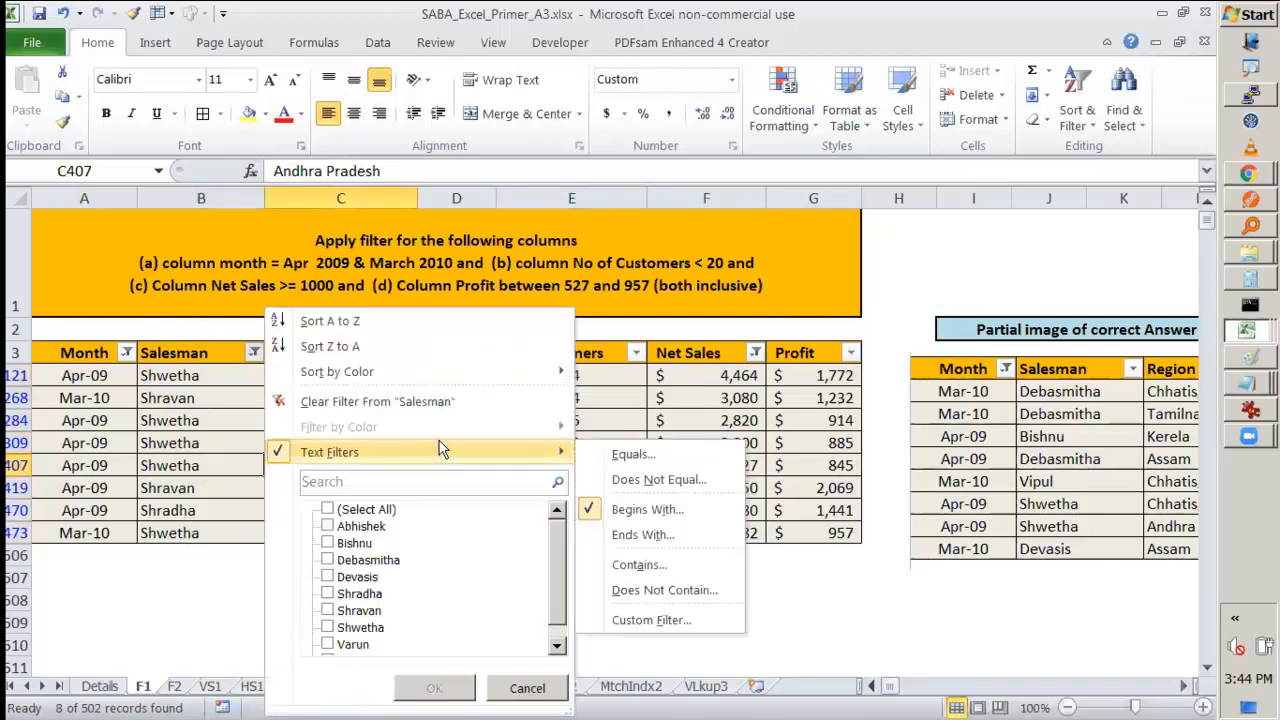